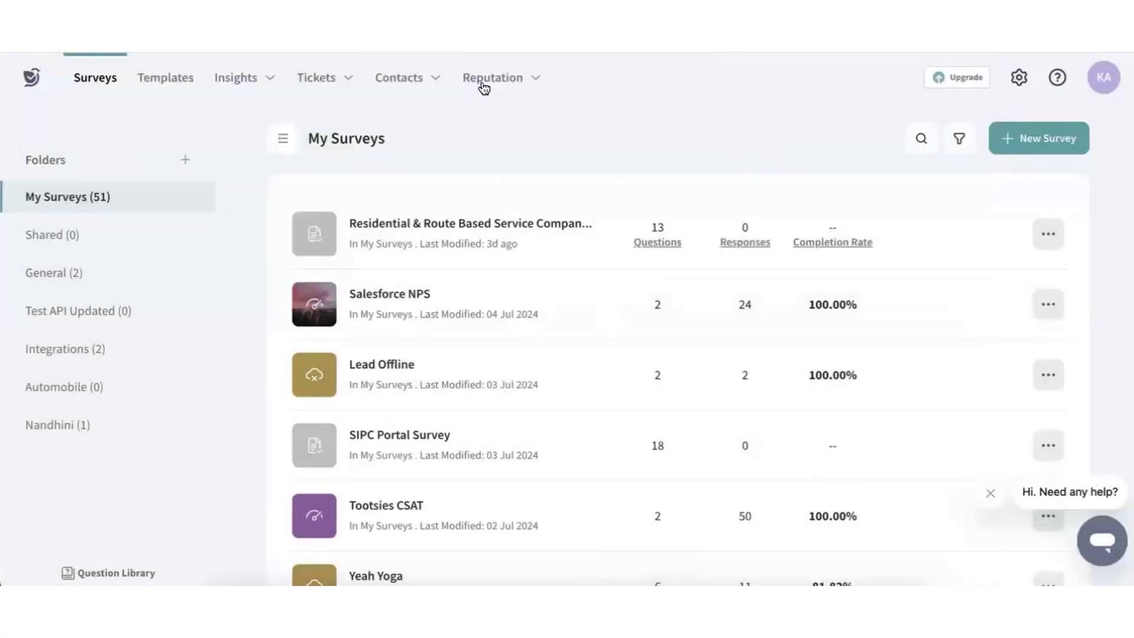
- From All Reviews, start adding a review platform and agree to go to platform settings
{"action": "mouse_move", "coordinate": [482, 86]}
{"action": "left_click", "coordinate": [469, 123]}
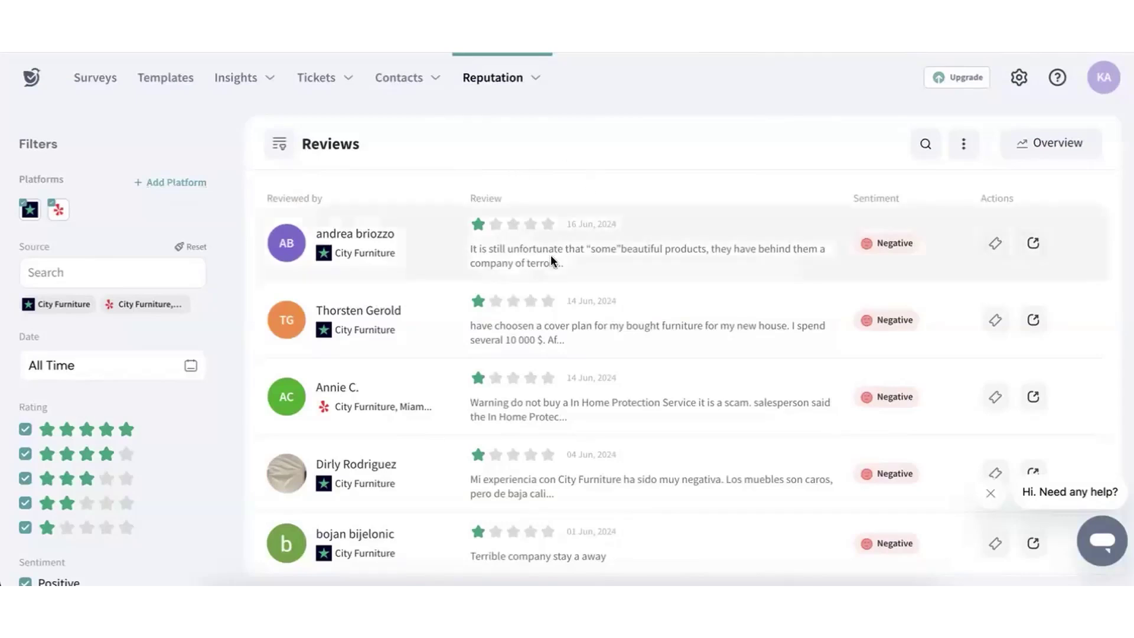
{"action": "left_click", "coordinate": [158, 186]}
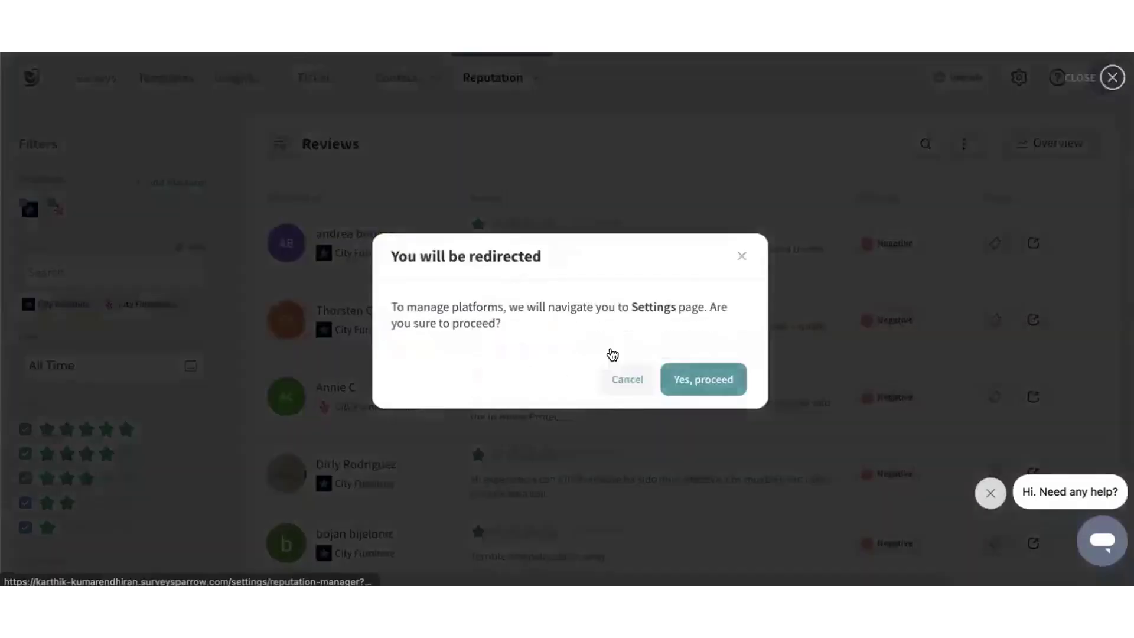
{"action": "left_click", "coordinate": [703, 379]}
- Search the platform list and choose Walmart for the new location
{"action": "left_click", "coordinate": [927, 144]}
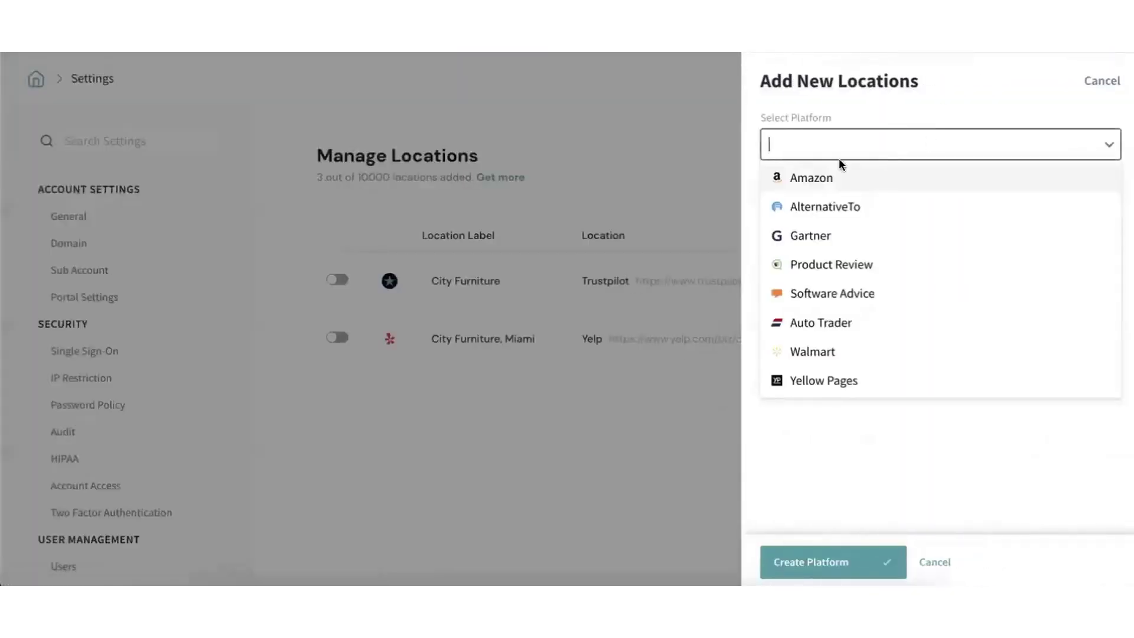
{"action": "type", "text": "amaz"}
{"action": "key", "text": "ctrl+a"}
{"action": "type", "text": "targ"}
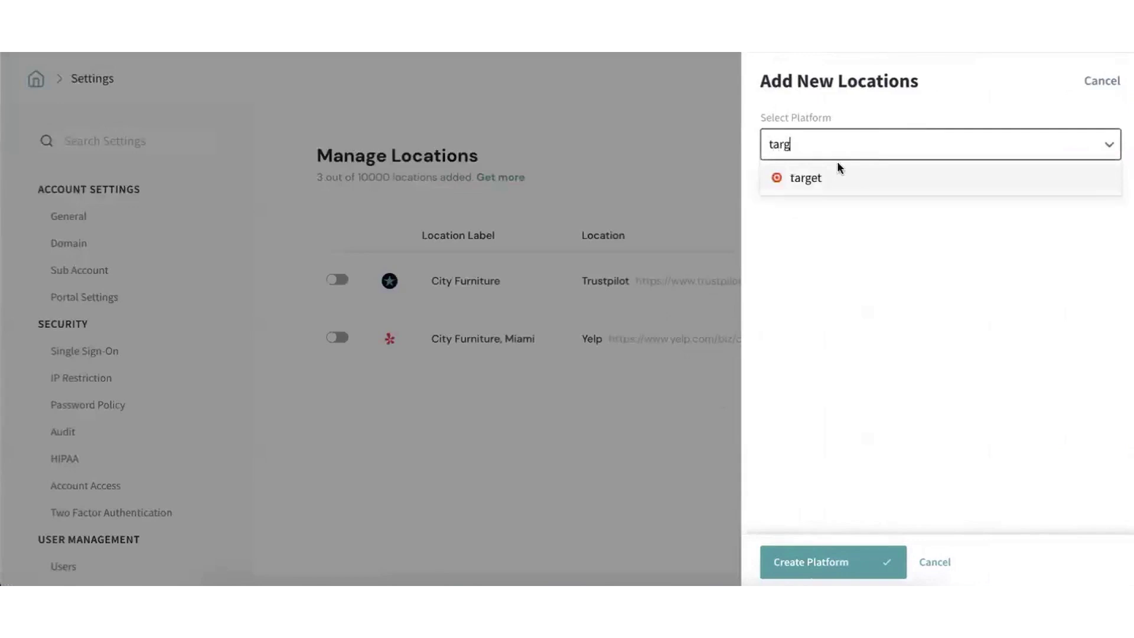
{"action": "key", "text": "BackSpace"}
{"action": "key", "text": "BackSpace"}
{"action": "key", "text": "BackSpace"}
{"action": "key", "text": "BackSpace"}
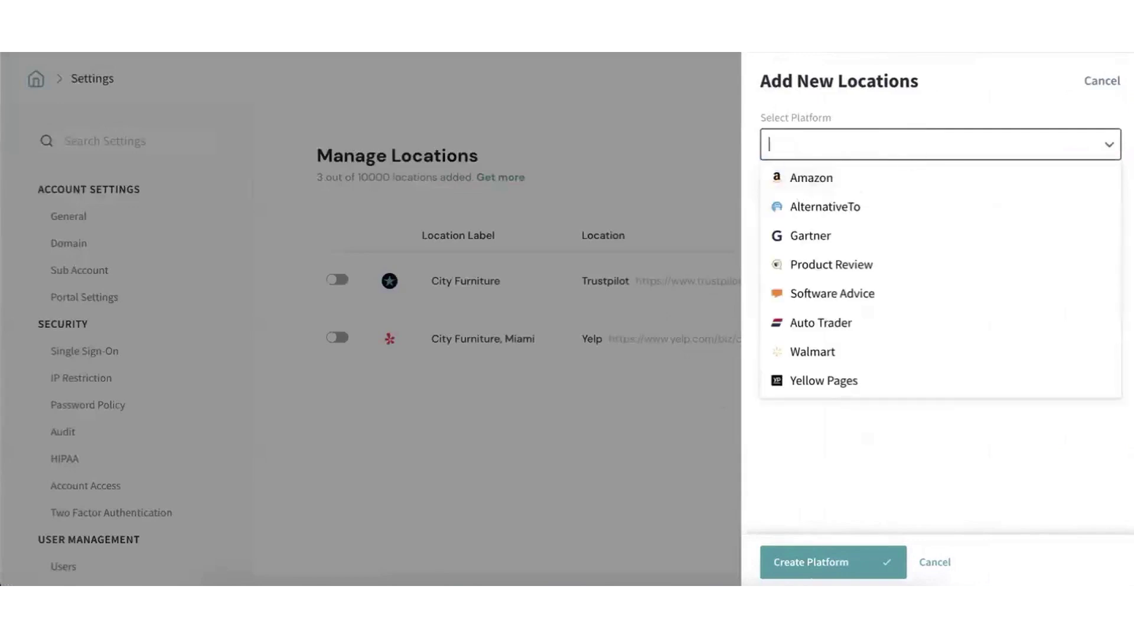
{"action": "type", "text": "wall"}
{"action": "key", "text": "BackSpace"}
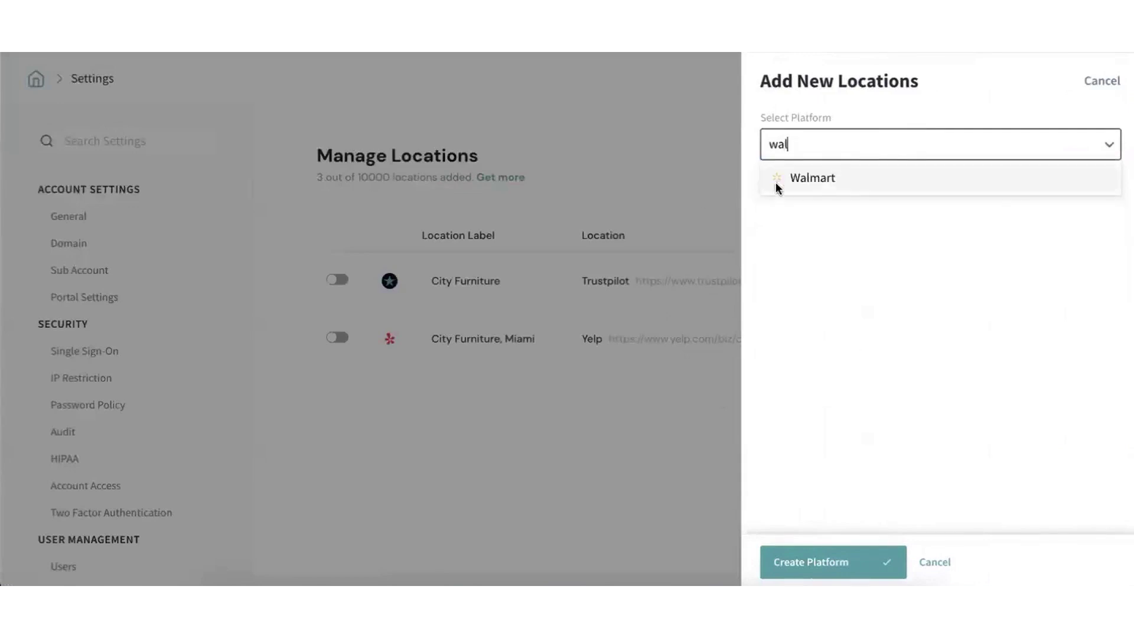
{"action": "left_click", "coordinate": [776, 183]}
{"action": "left_click", "coordinate": [819, 213]}
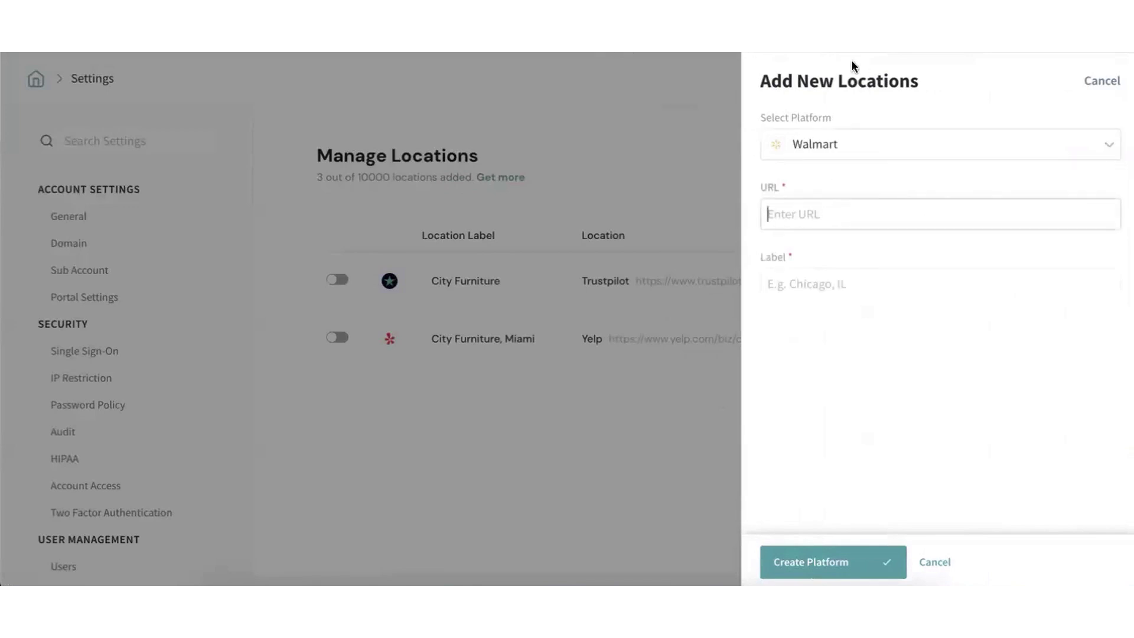
{"action": "left_click", "coordinate": [780, 290]}
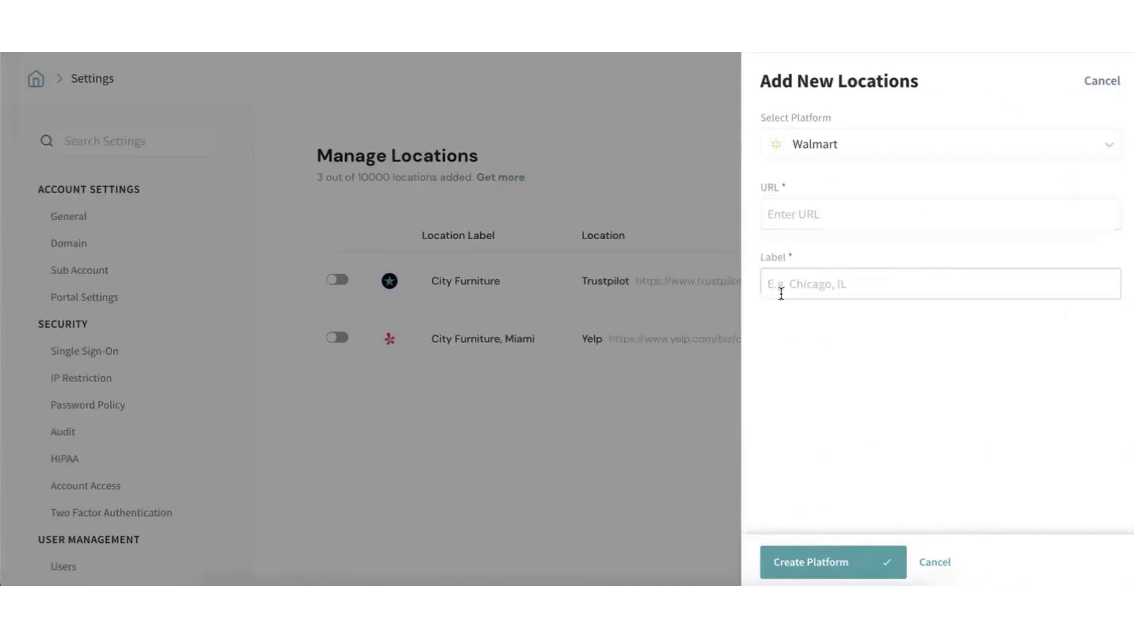
- Cancel the Walmart location and return to the All Reviews list
{"action": "left_click", "coordinate": [1102, 80]}
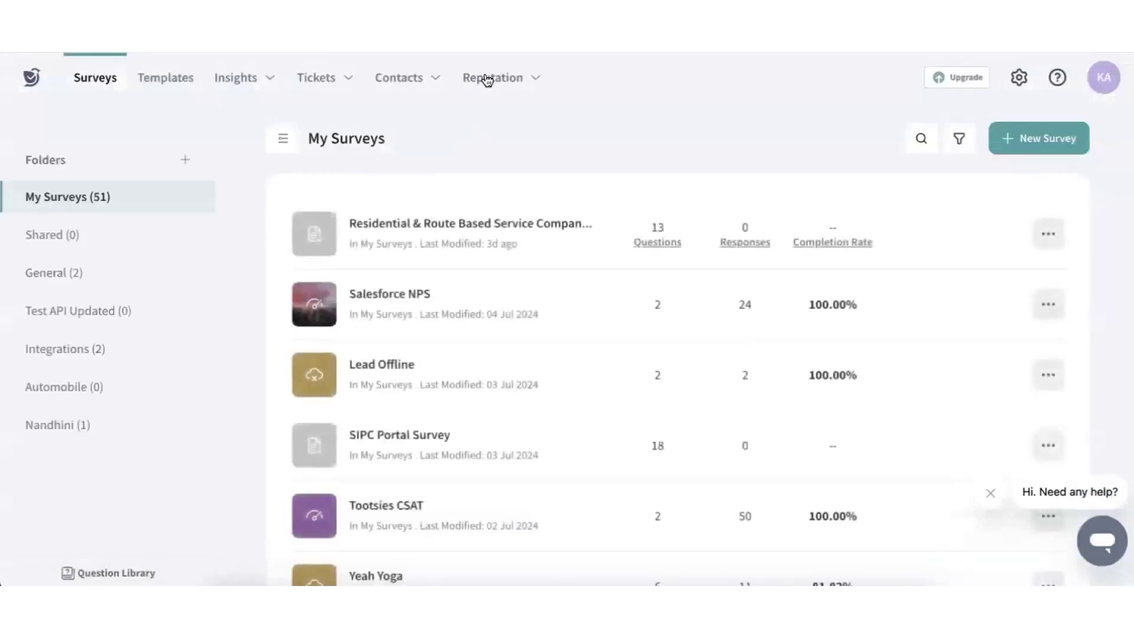
{"action": "left_click", "coordinate": [481, 78]}
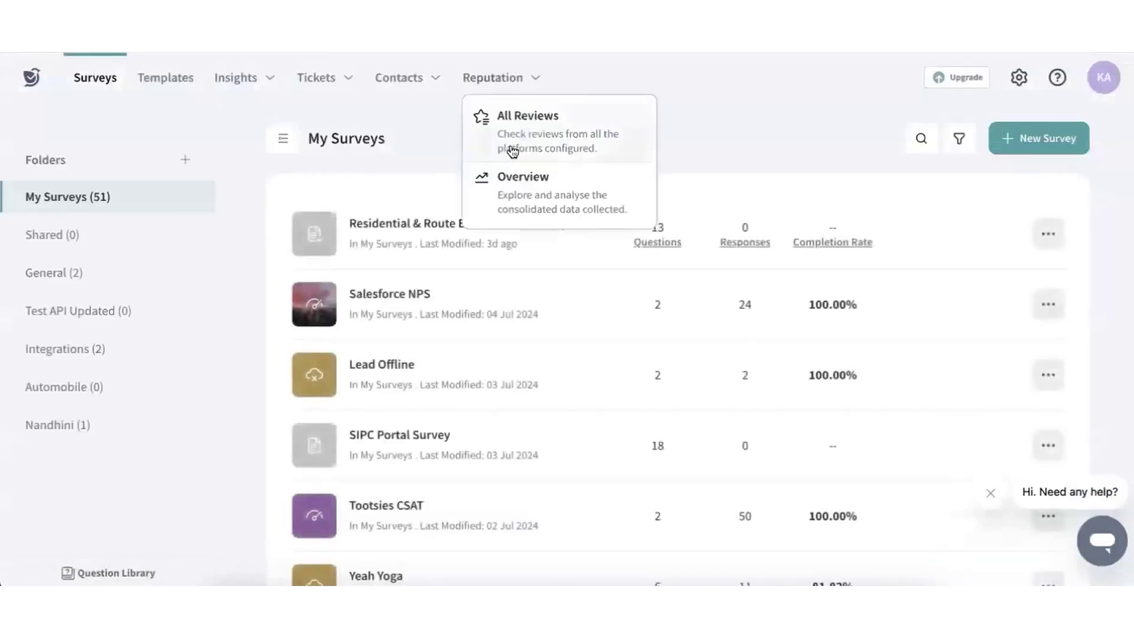
{"action": "left_click", "coordinate": [512, 151]}
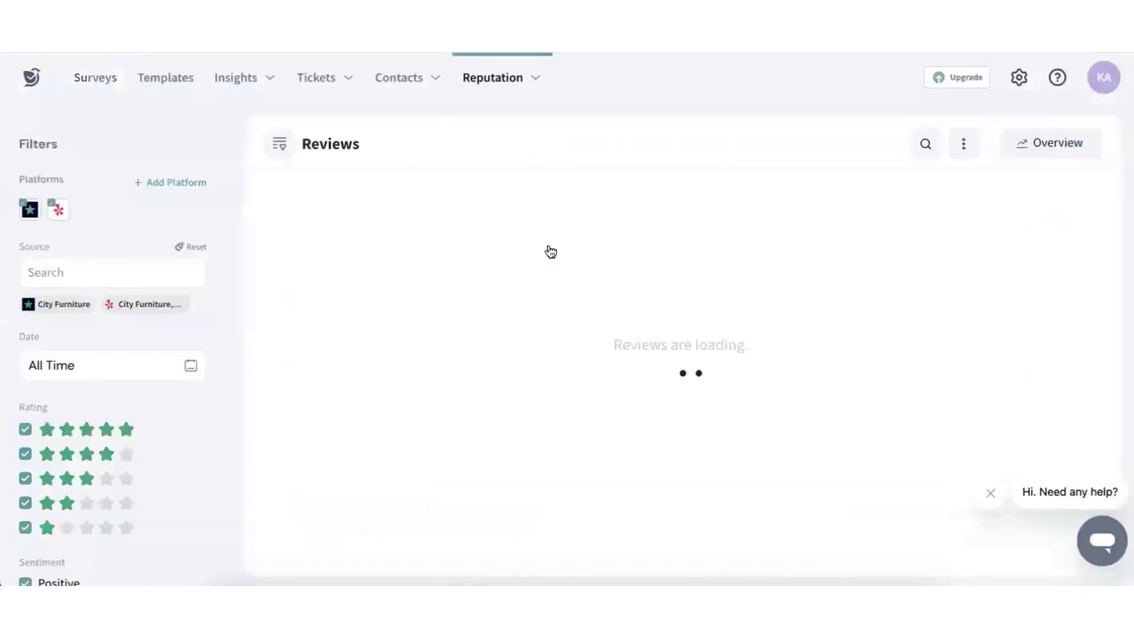
- Browse the City Furniture reviews, each tagged Negative sentiment
{"action": "mouse_move", "coordinate": [551, 251]}
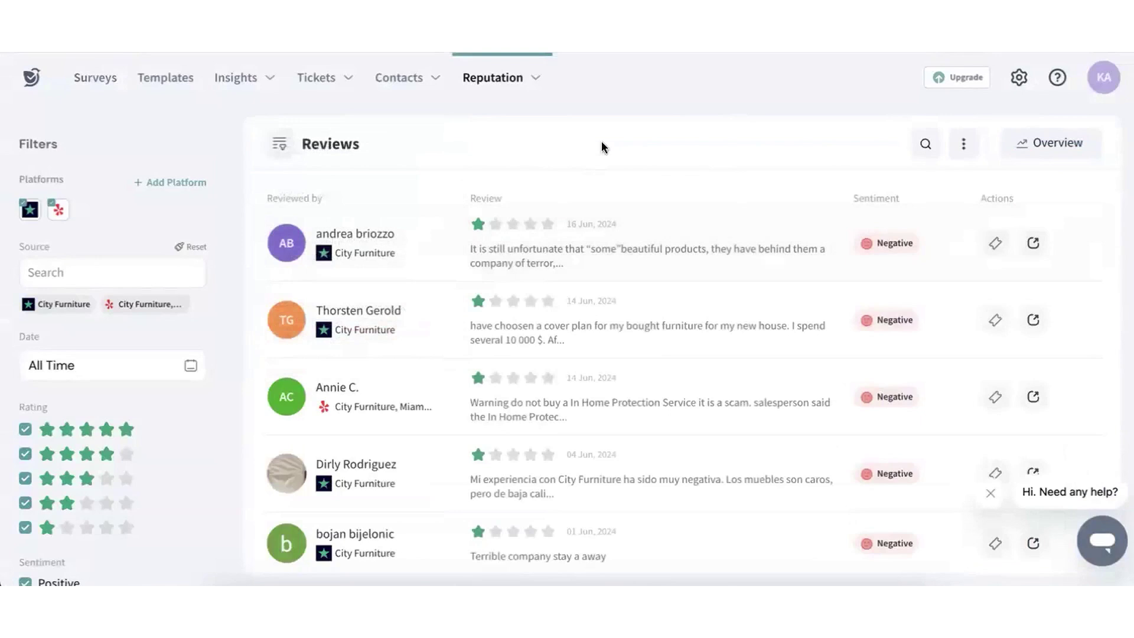
{"action": "mouse_move", "coordinate": [510, 254]}
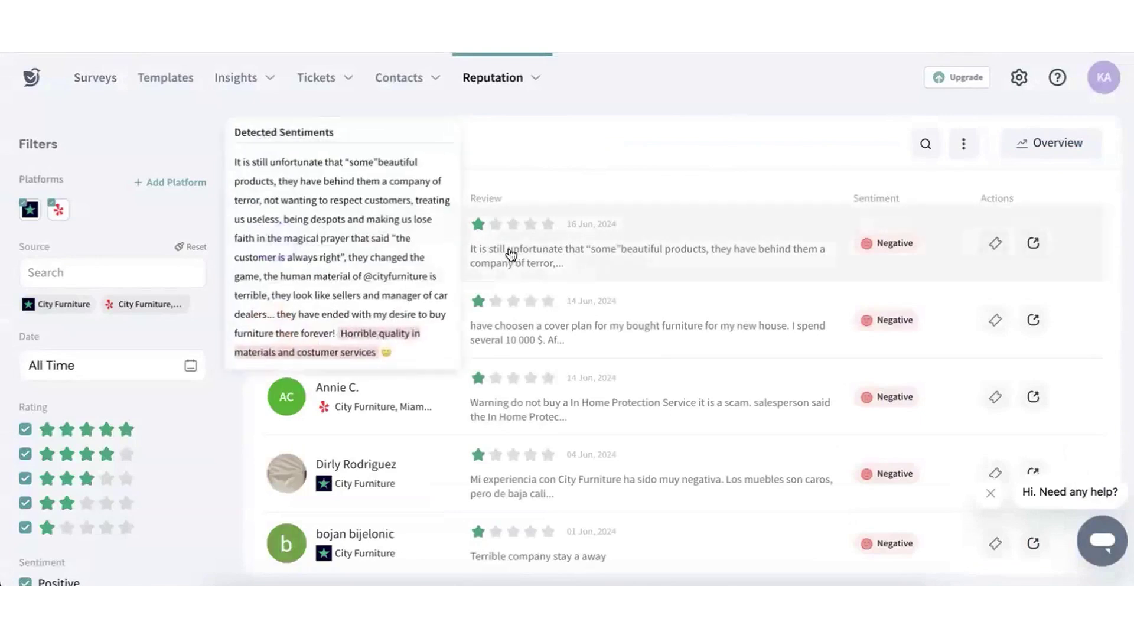
{"action": "scroll", "coordinate": [511, 254], "scroll_direction": "down", "scroll_amount": 1}
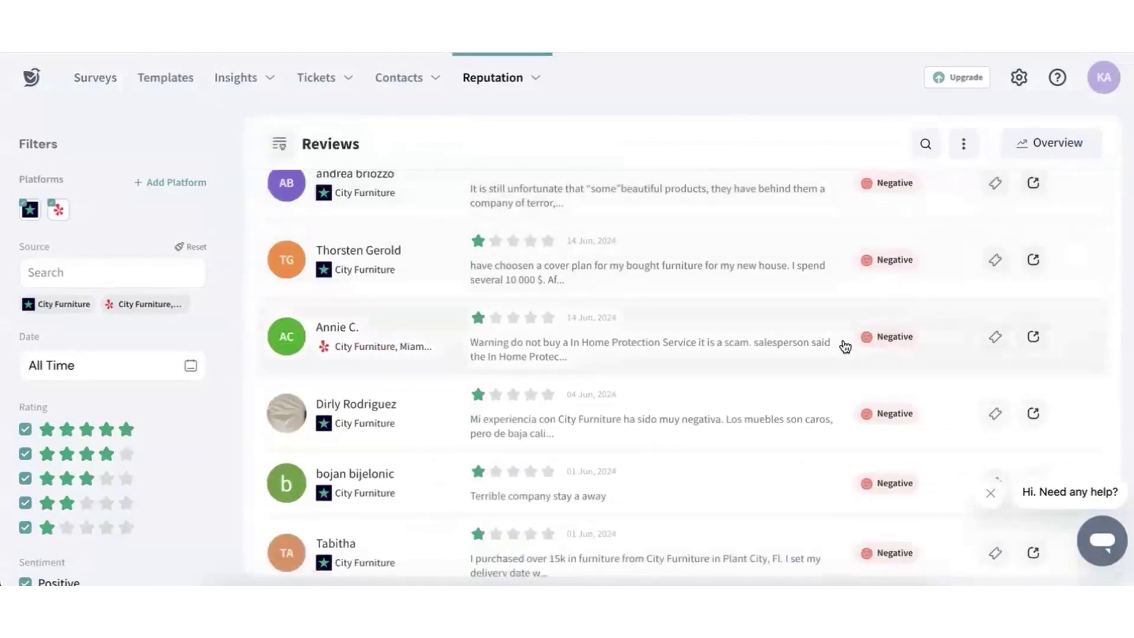
{"action": "scroll", "coordinate": [845, 347], "scroll_direction": "down", "scroll_amount": 2}
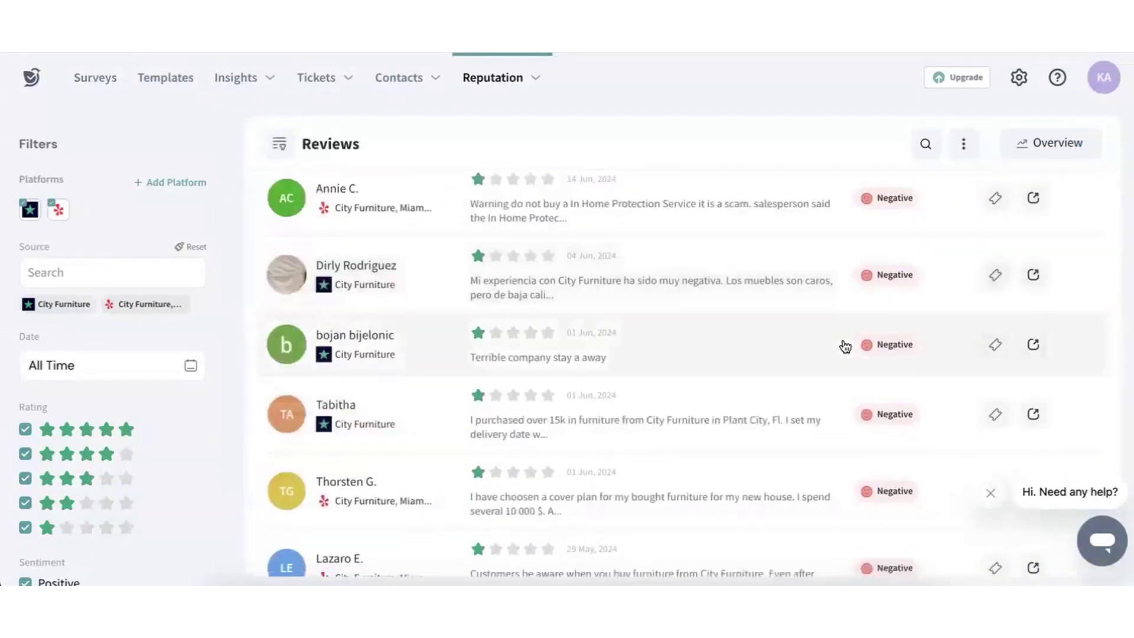
{"action": "scroll", "coordinate": [519, 332], "scroll_direction": "down", "scroll_amount": 1}
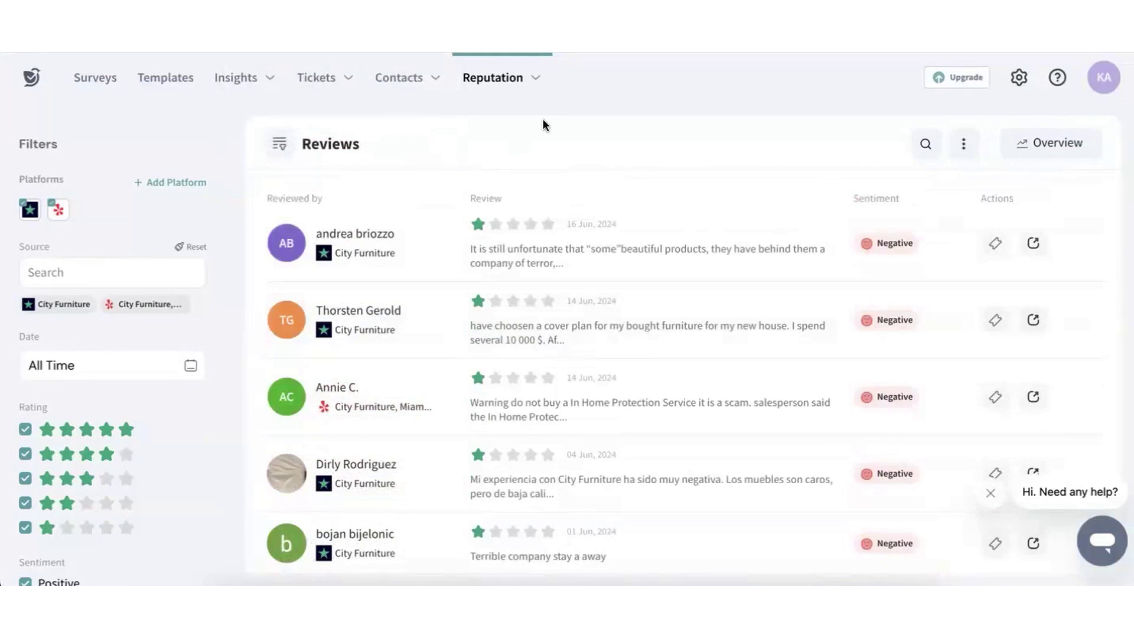
- Open the Overview dashboard and scroll past the rating trend to Top Keywords (20960 negative, 85733 positive)
{"action": "left_click", "coordinate": [1044, 148]}
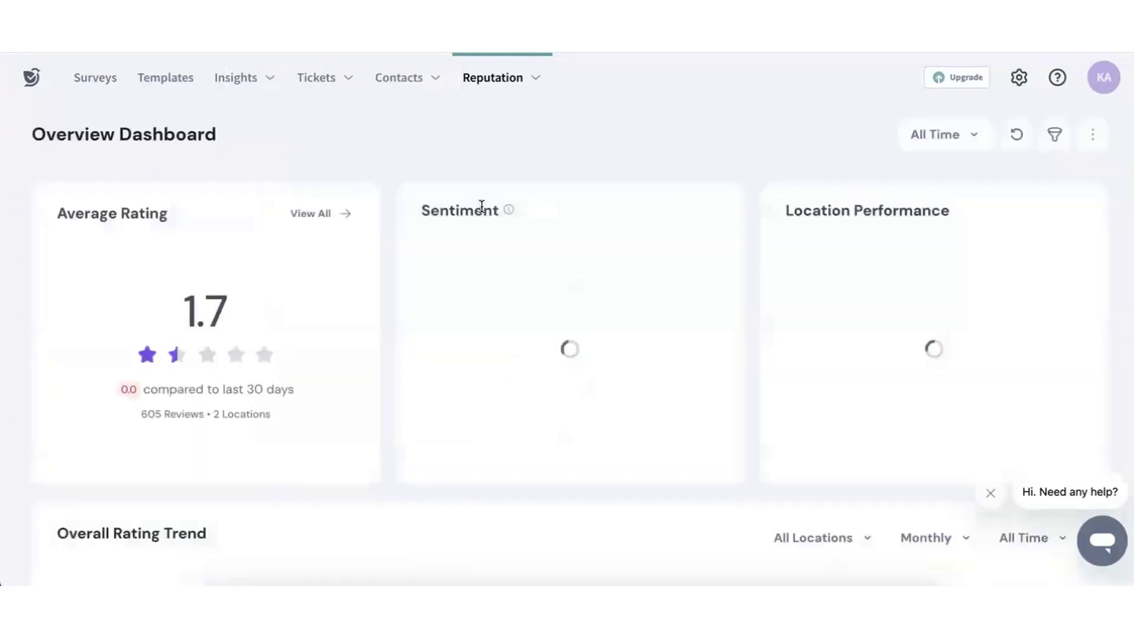
{"action": "scroll", "coordinate": [303, 380], "scroll_direction": "down", "scroll_amount": 1}
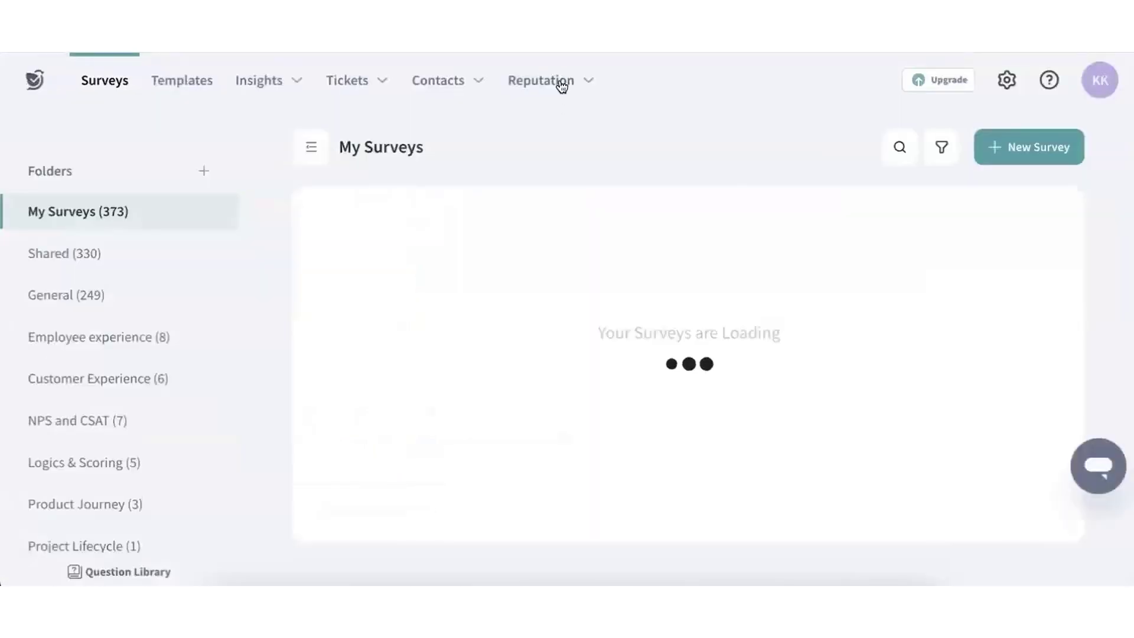
{"action": "mouse_move", "coordinate": [561, 87]}
{"action": "left_click", "coordinate": [564, 189]}
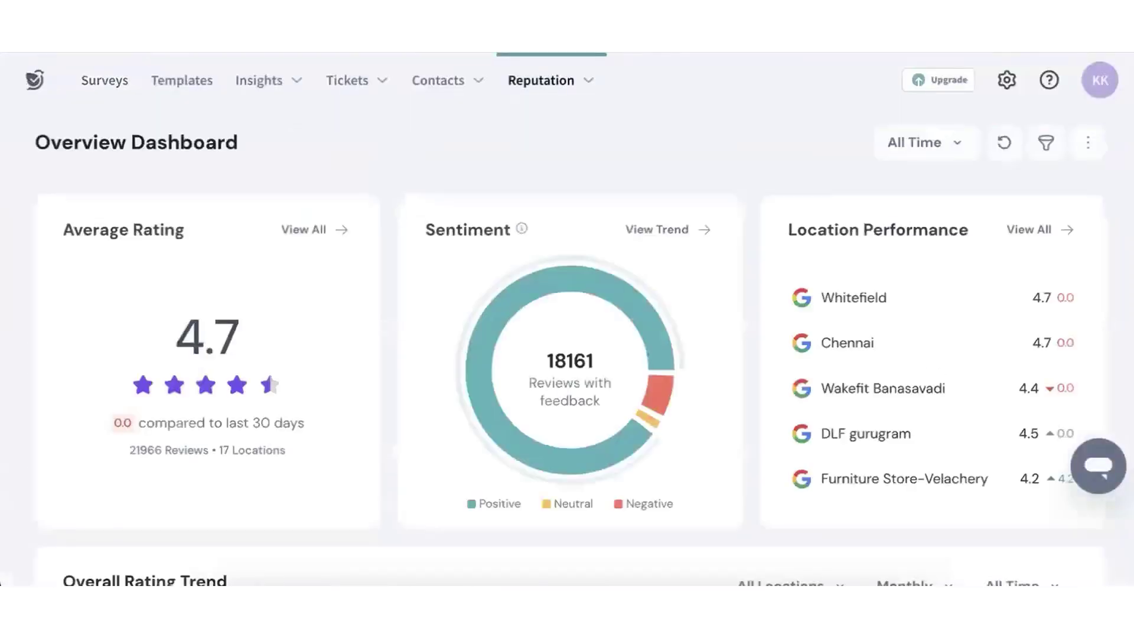
{"action": "scroll", "coordinate": [348, 352], "scroll_direction": "down", "scroll_amount": 1}
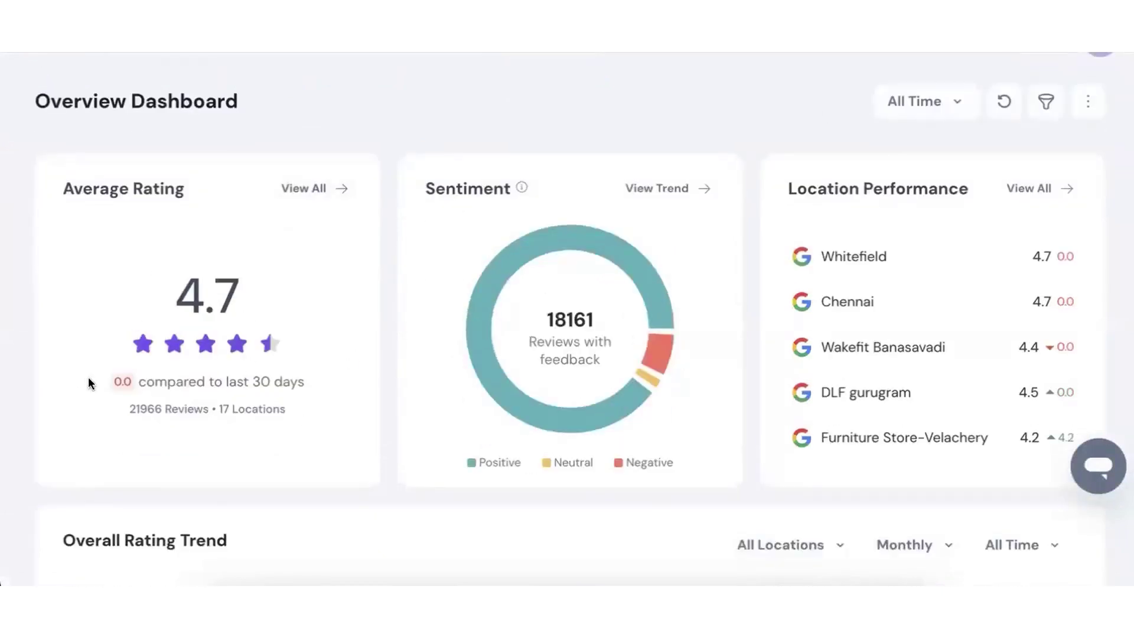
{"action": "scroll", "coordinate": [771, 521], "scroll_direction": "down", "scroll_amount": 7}
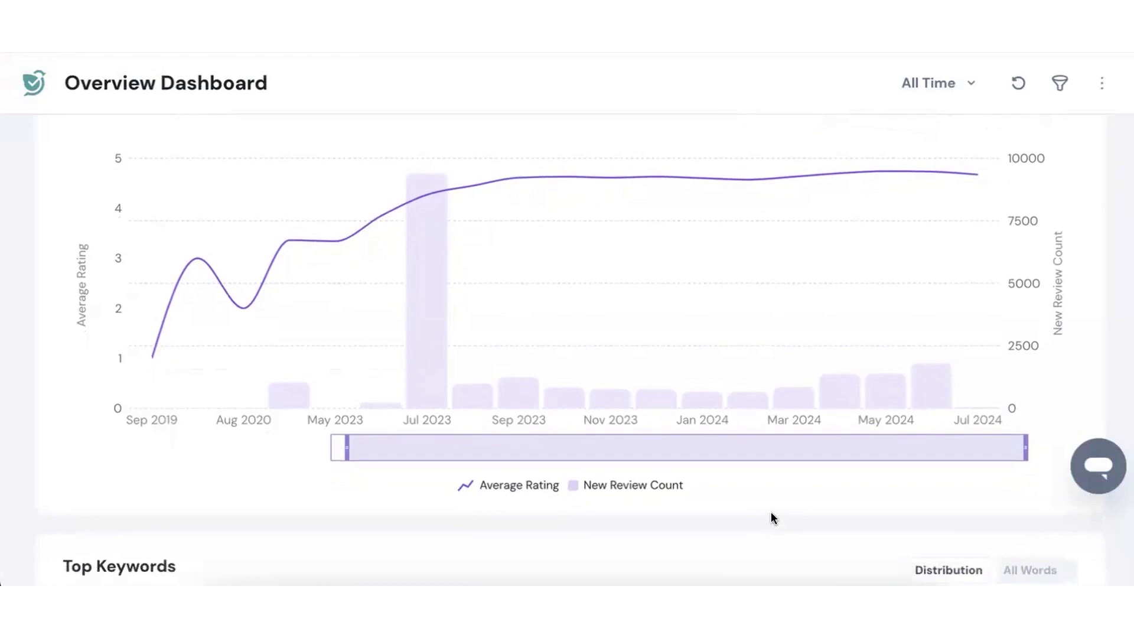
{"action": "scroll", "coordinate": [771, 512], "scroll_direction": "down", "scroll_amount": 4}
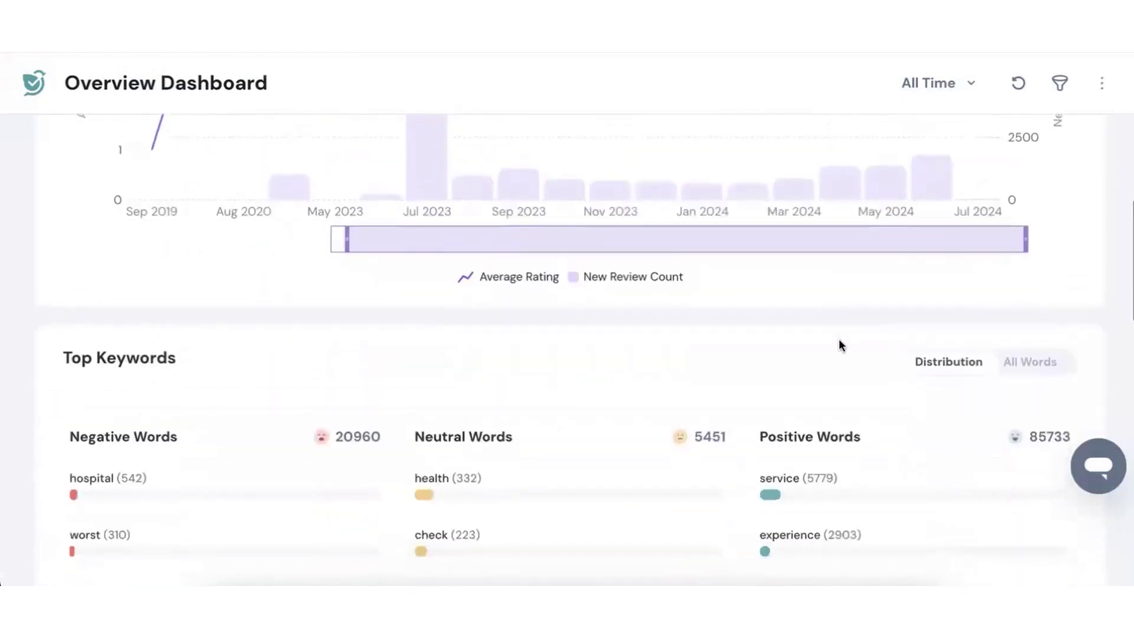
{"action": "scroll", "coordinate": [841, 345], "scroll_direction": "down", "scroll_amount": 2}
{"action": "scroll", "coordinate": [655, 360], "scroll_direction": "down", "scroll_amount": 2}
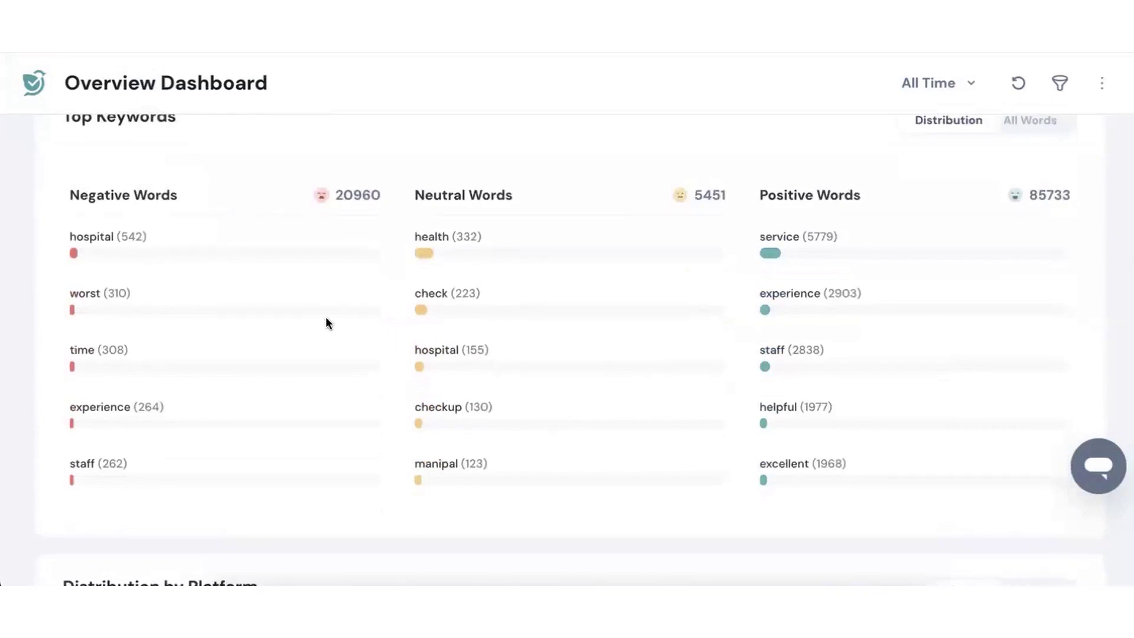
{"action": "scroll", "coordinate": [751, 244], "scroll_direction": "up", "scroll_amount": 1}
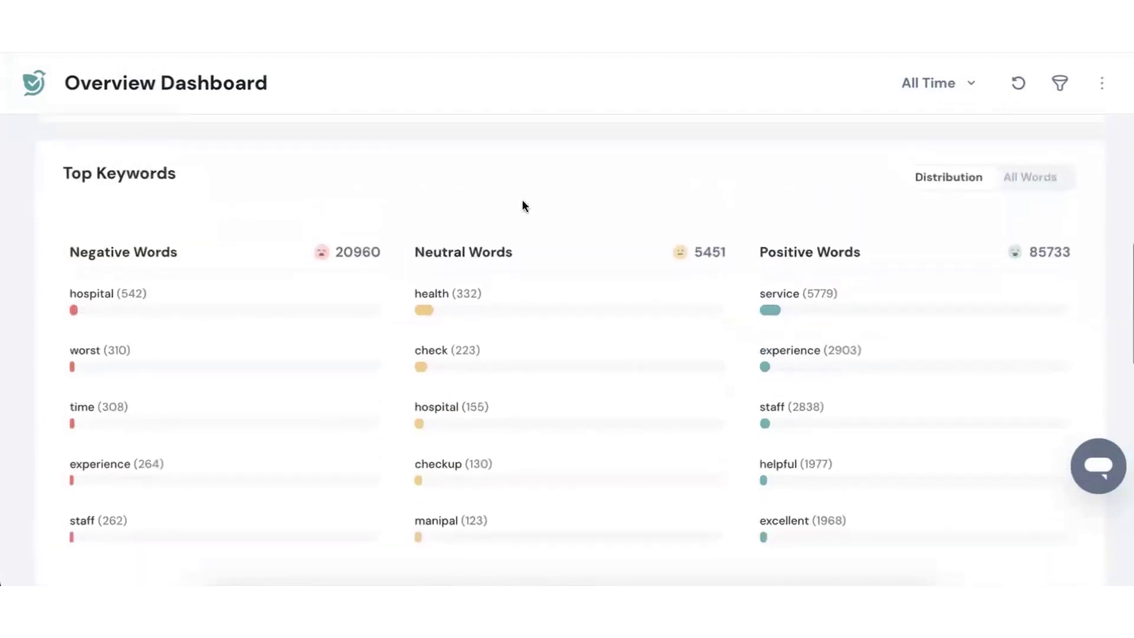
- Switch Top Keywords to the All Words bubble chart
{"action": "left_click", "coordinate": [1025, 179]}
{"action": "scroll", "coordinate": [480, 399], "scroll_direction": "down", "scroll_amount": 2}
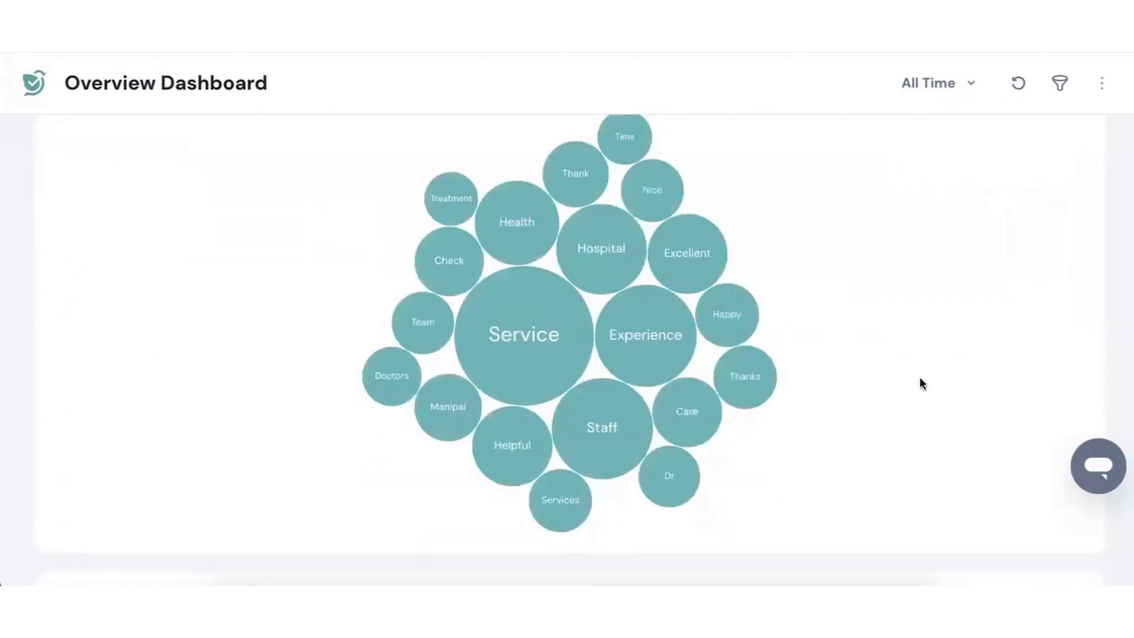
{"action": "scroll", "coordinate": [920, 382], "scroll_direction": "down", "scroll_amount": 6}
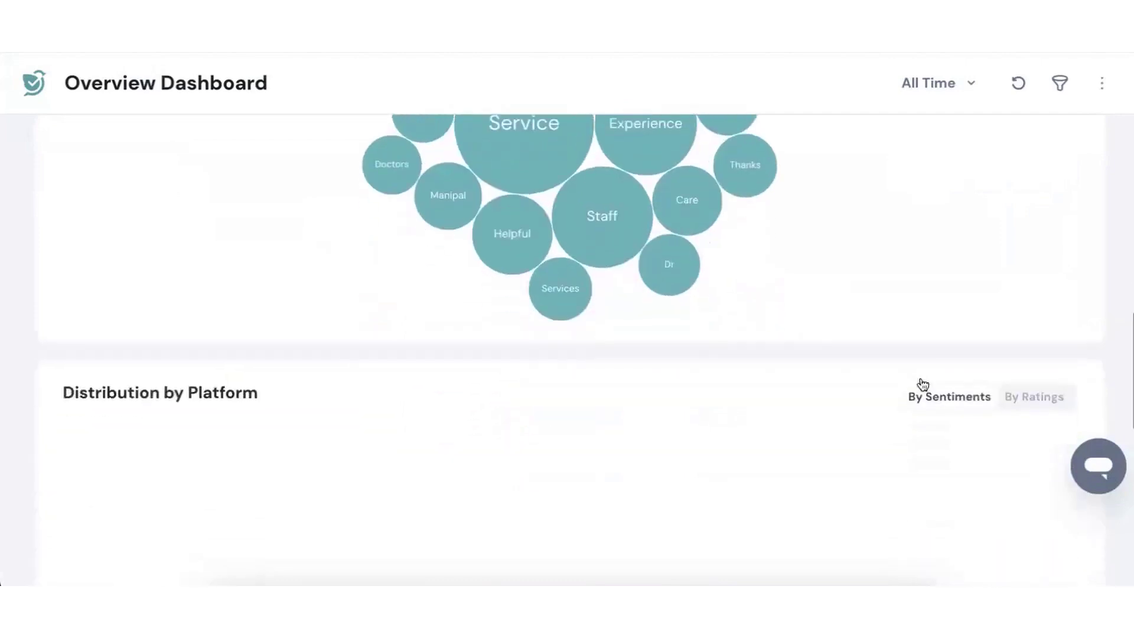
{"action": "scroll", "coordinate": [746, 380], "scroll_direction": "down", "scroll_amount": 1}
{"action": "mouse_move", "coordinate": [378, 379]}
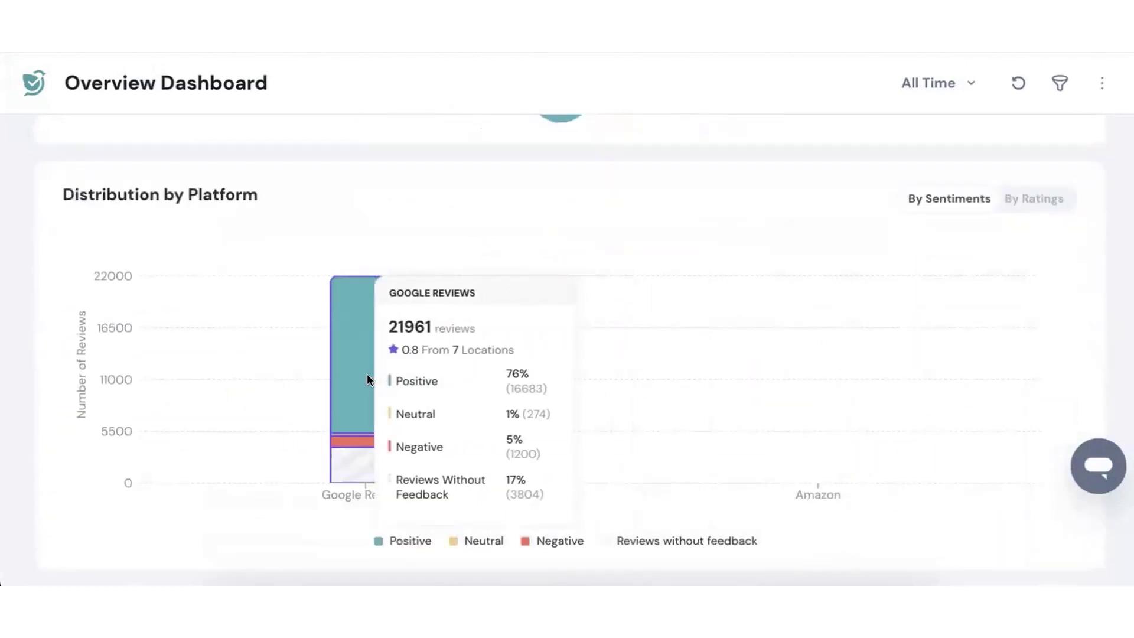
- Review Distribution by Platform and Reviews Per Location, then return to Reputation Reviews
{"action": "scroll", "coordinate": [359, 373], "scroll_direction": "down", "scroll_amount": 8}
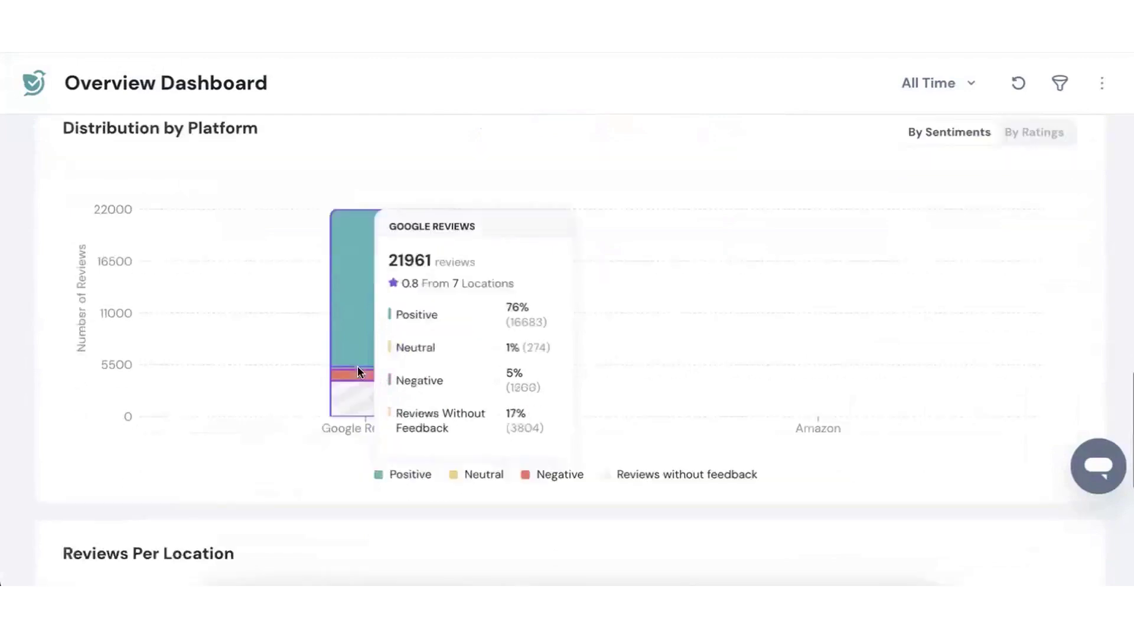
{"action": "scroll", "coordinate": [326, 325], "scroll_direction": "up", "scroll_amount": 6}
{"action": "mouse_move", "coordinate": [378, 261]}
{"action": "scroll", "coordinate": [377, 260], "scroll_direction": "down", "scroll_amount": 6}
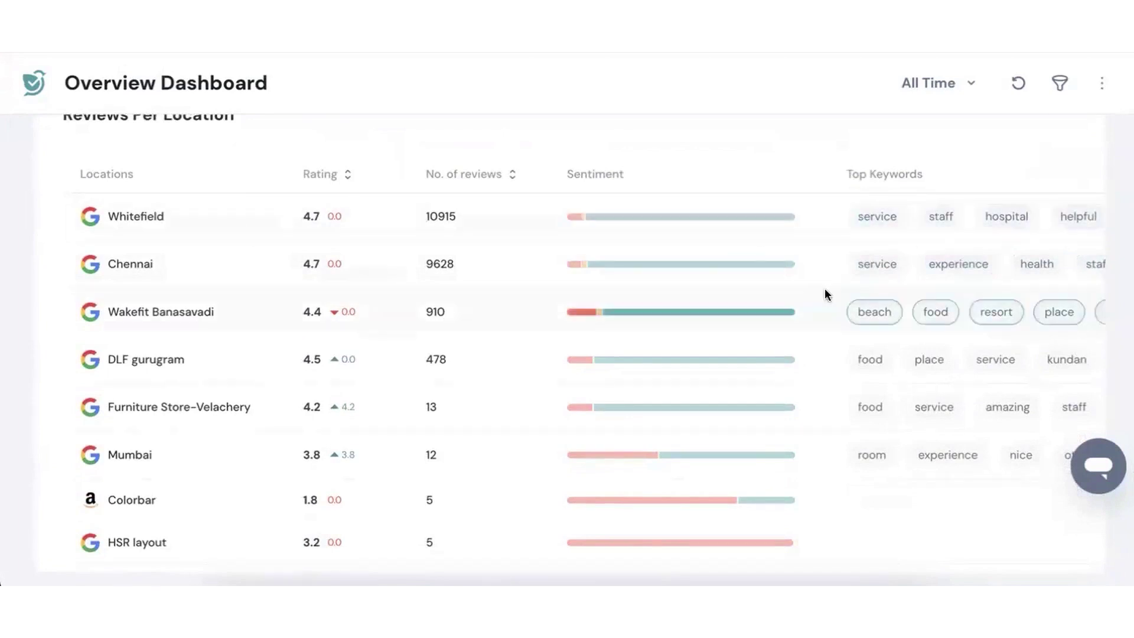
{"action": "scroll", "coordinate": [833, 248], "scroll_direction": "up", "scroll_amount": 1}
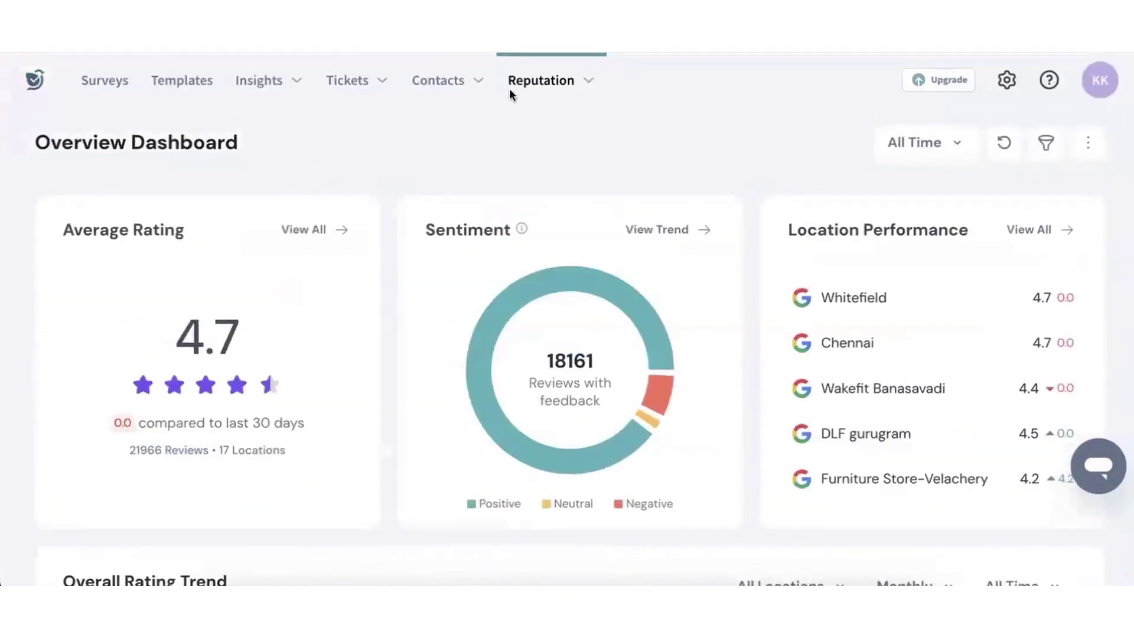
{"action": "left_click", "coordinate": [517, 85]}
{"action": "left_click", "coordinate": [576, 121]}
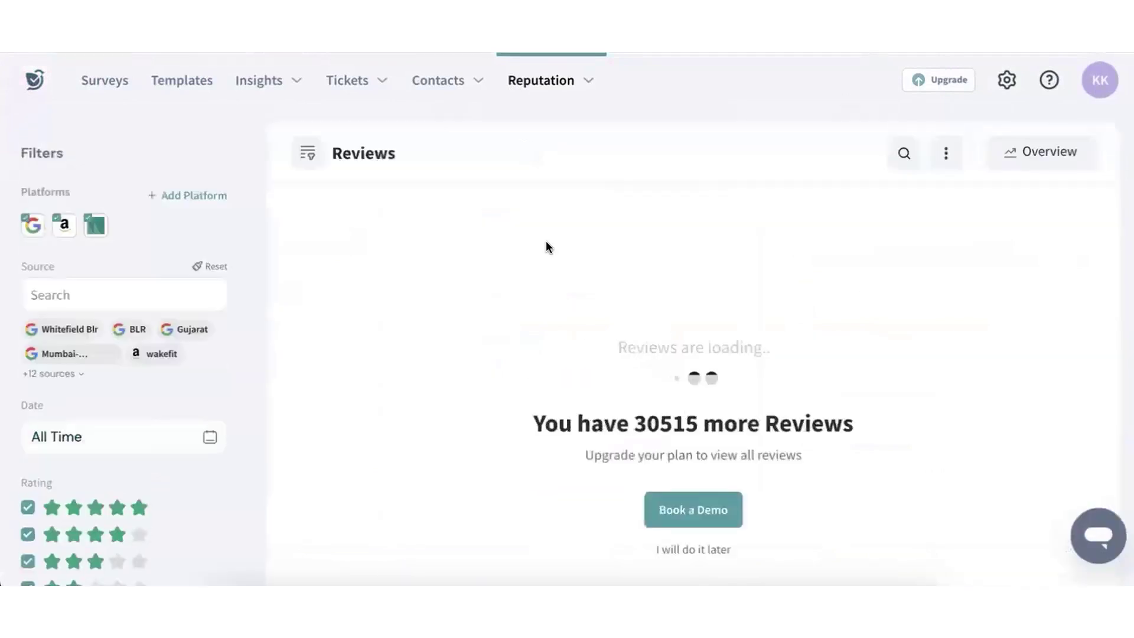
{"action": "left_click", "coordinate": [696, 547]}
{"action": "scroll", "coordinate": [212, 492], "scroll_direction": "down", "scroll_amount": 2}
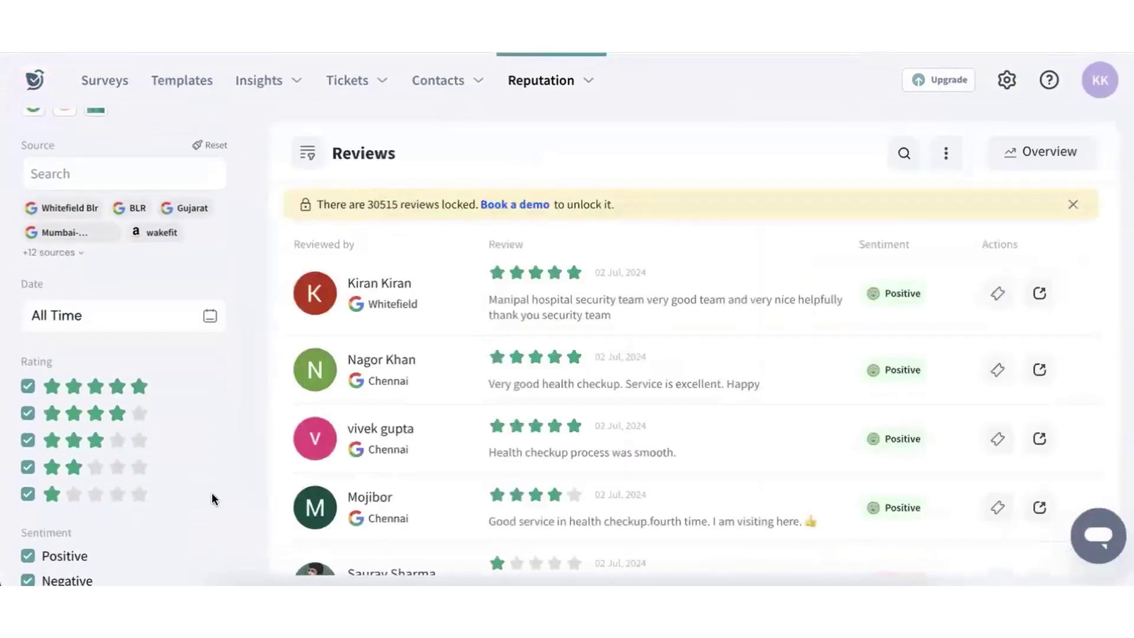
{"action": "scroll", "coordinate": [211, 494], "scroll_direction": "down", "scroll_amount": 2}
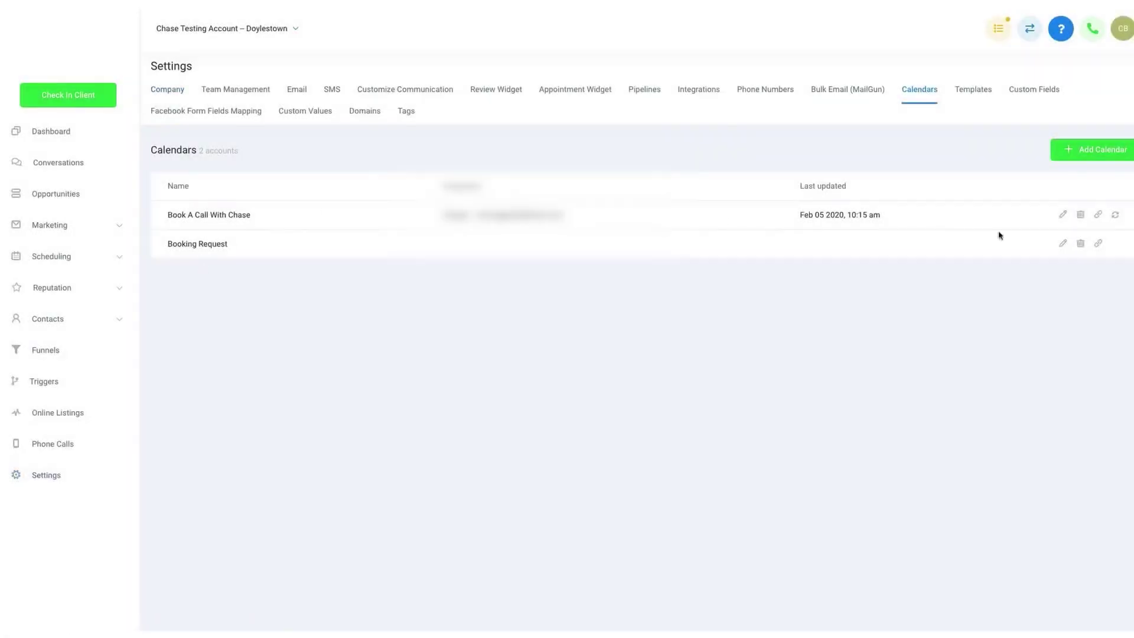
- Book a test appointment for February 7 at 01:30 PM
{"action": "left_click", "coordinate": [1063, 214]}
{"action": "scroll", "coordinate": [554, 431], "scroll_direction": "down", "scroll_amount": 7}
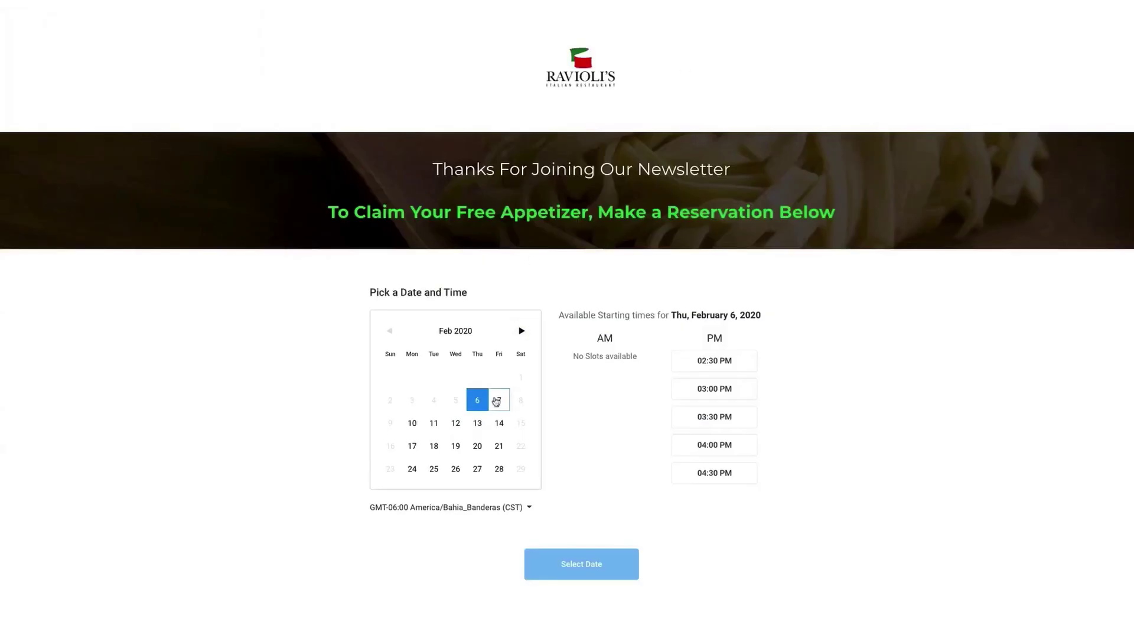
{"action": "left_click", "coordinate": [499, 400]}
{"action": "left_click", "coordinate": [714, 447]}
{"action": "left_click", "coordinate": [608, 555]}
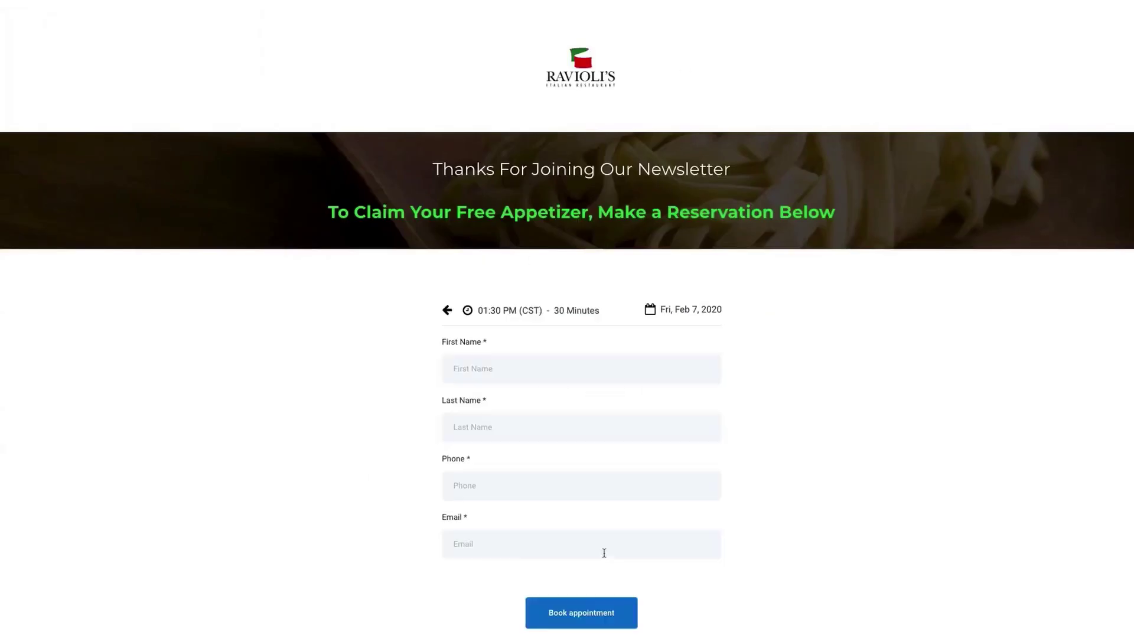
{"action": "scroll", "coordinate": [590, 491], "scroll_direction": "down", "scroll_amount": 1}
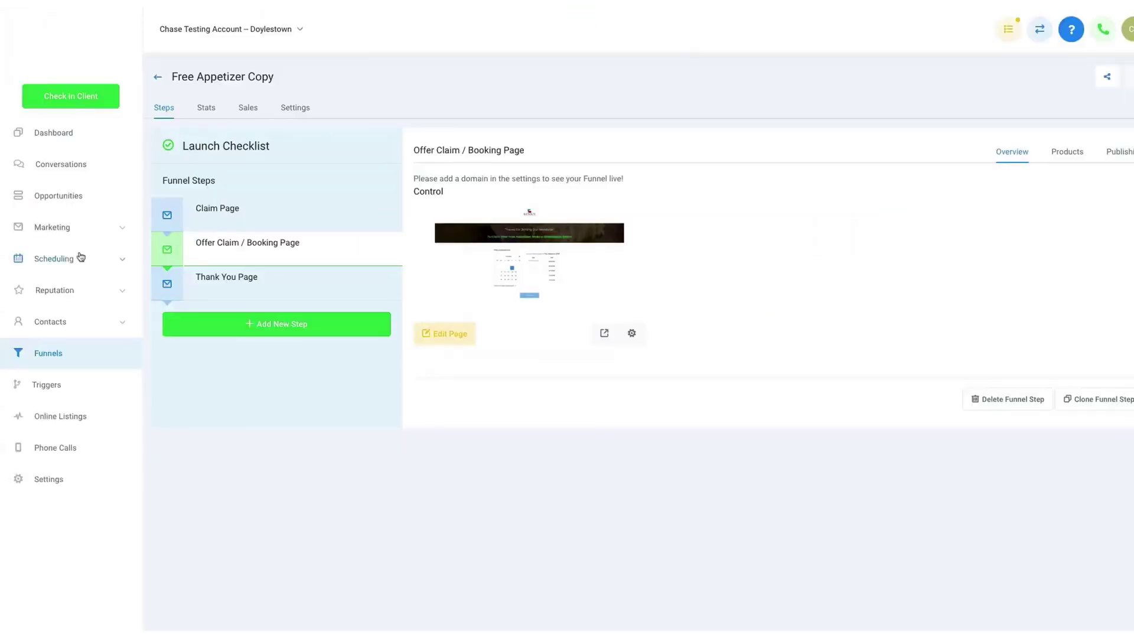
- Check the weekly calendar and appointments list without changing status, then open Settings
{"action": "left_click", "coordinate": [59, 260]}
{"action": "left_click", "coordinate": [36, 296]}
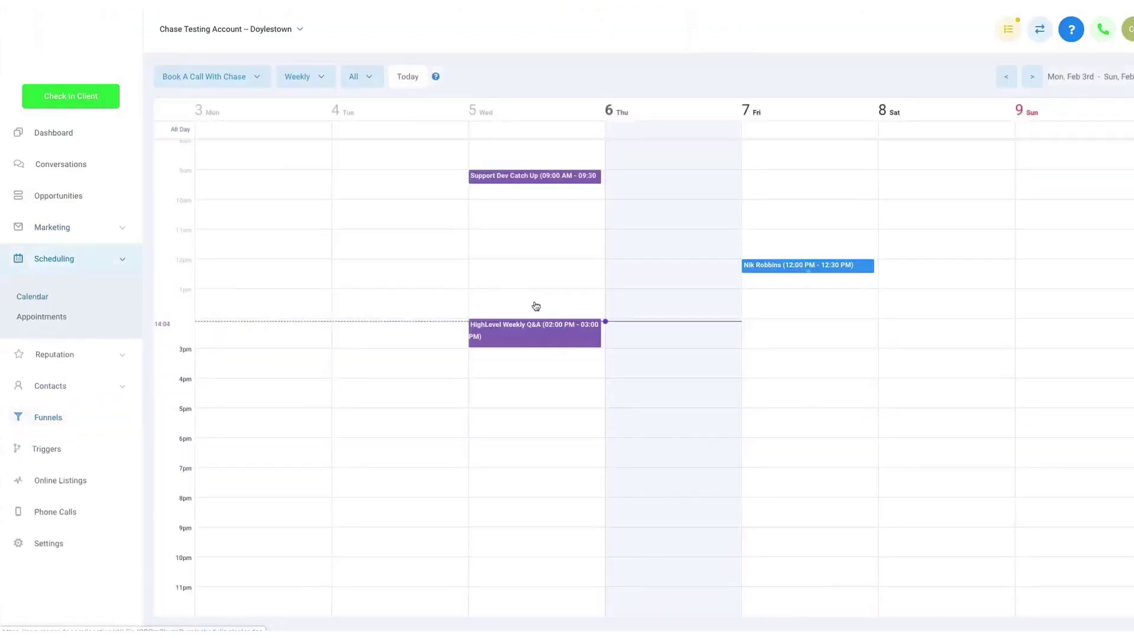
{"action": "left_click", "coordinate": [41, 316]}
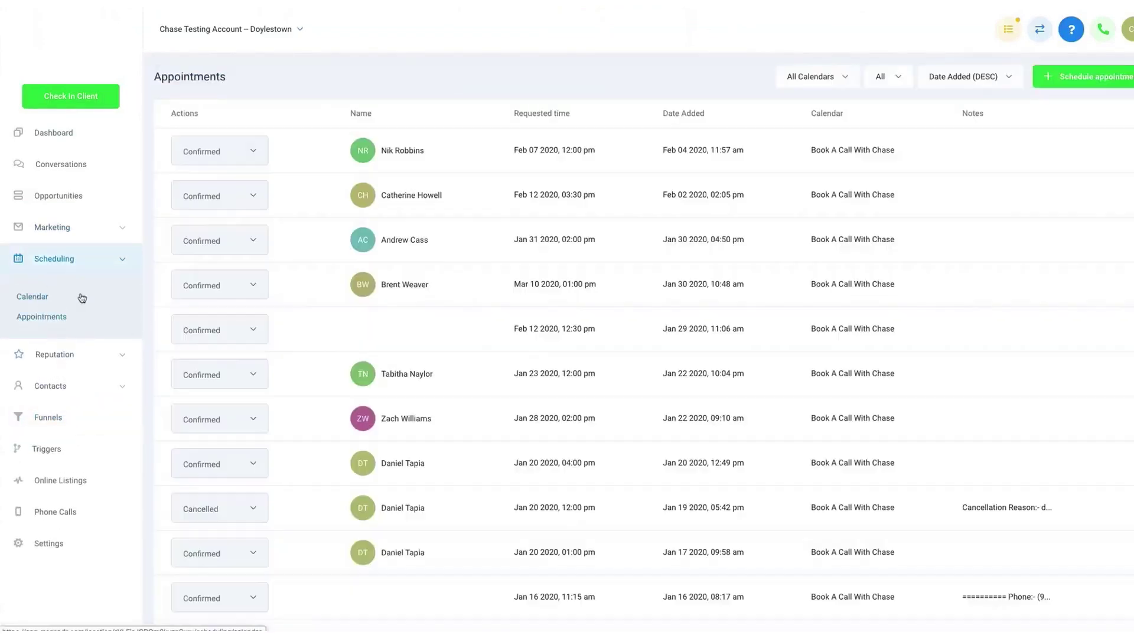
{"action": "left_click", "coordinate": [249, 152]}
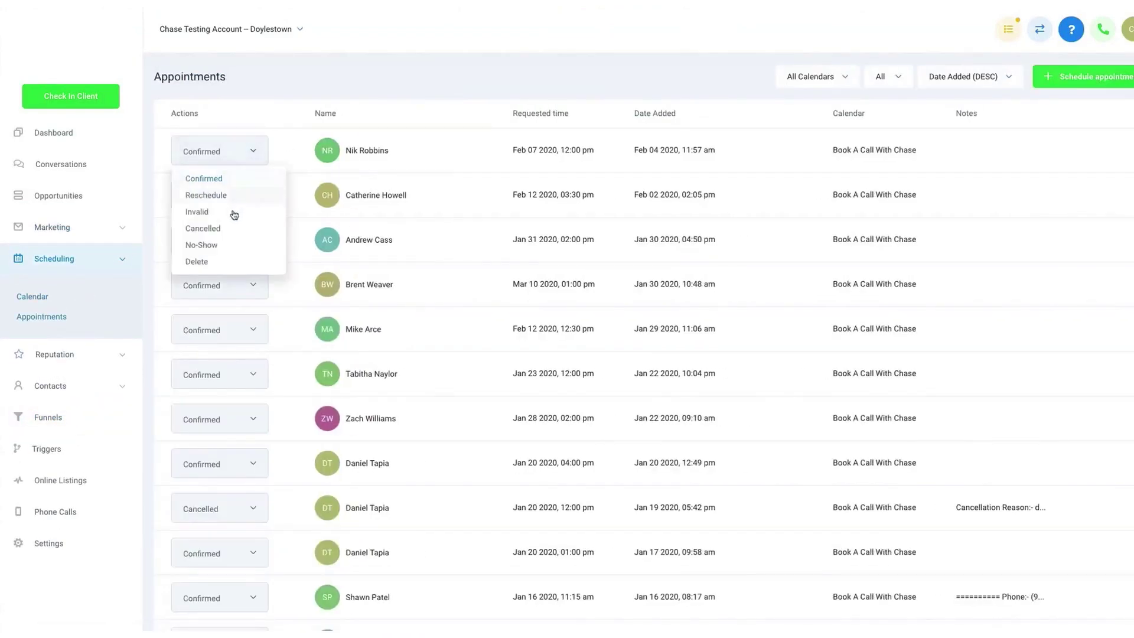
{"action": "left_click", "coordinate": [279, 133]}
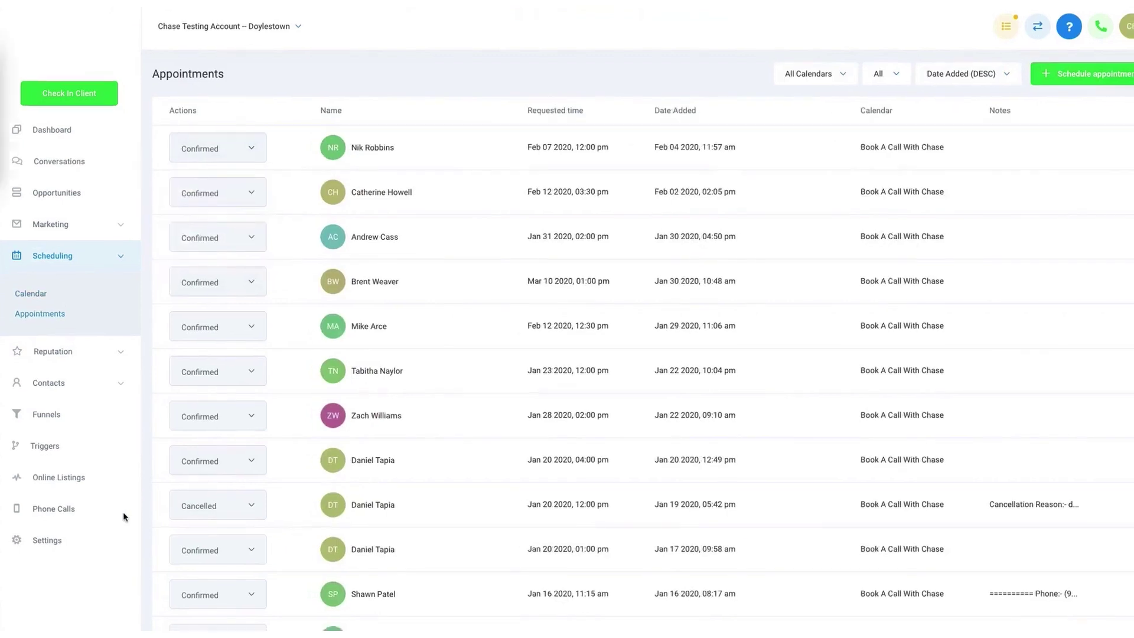
{"action": "left_click", "coordinate": [57, 542]}
{"action": "left_click", "coordinate": [303, 87]}
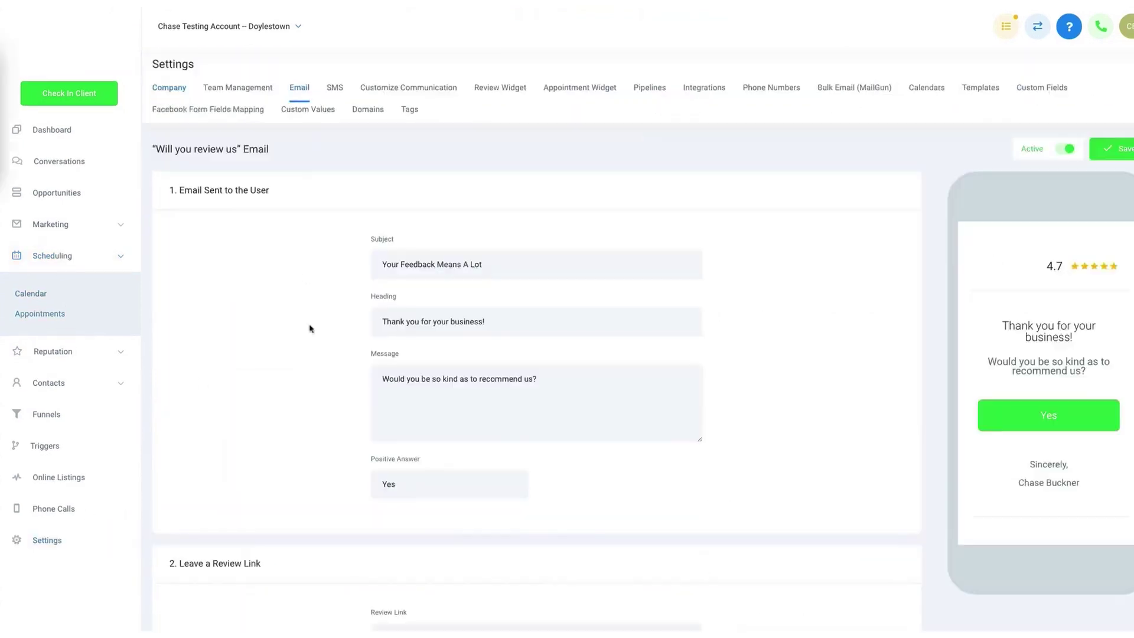
{"action": "scroll", "coordinate": [319, 256], "scroll_direction": "down", "scroll_amount": 1}
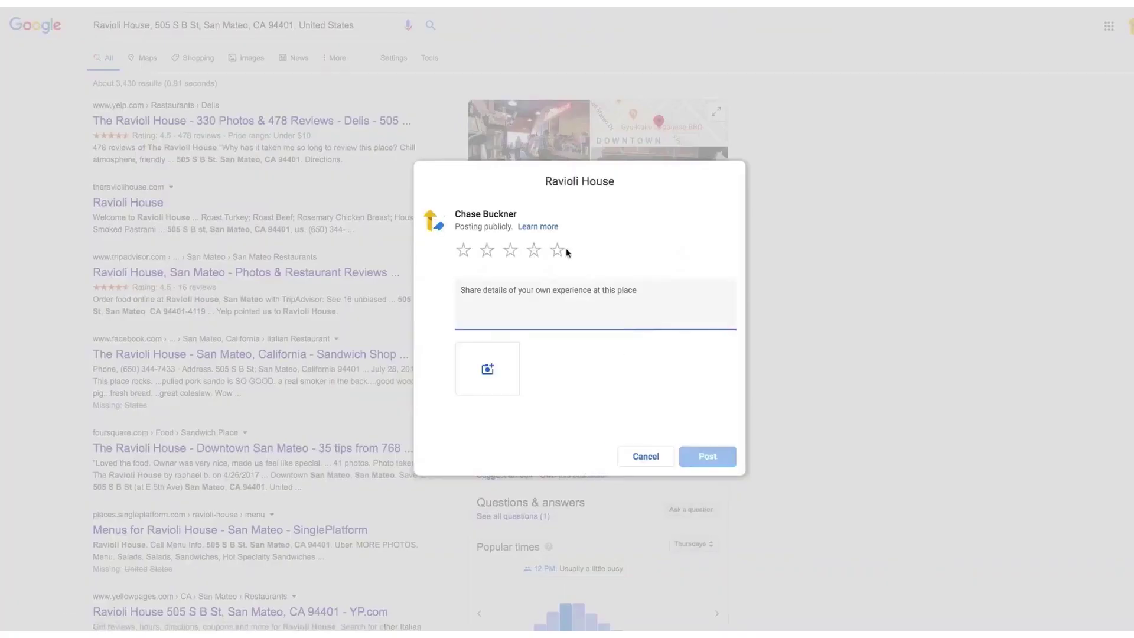
{"action": "left_click", "coordinate": [557, 249]}
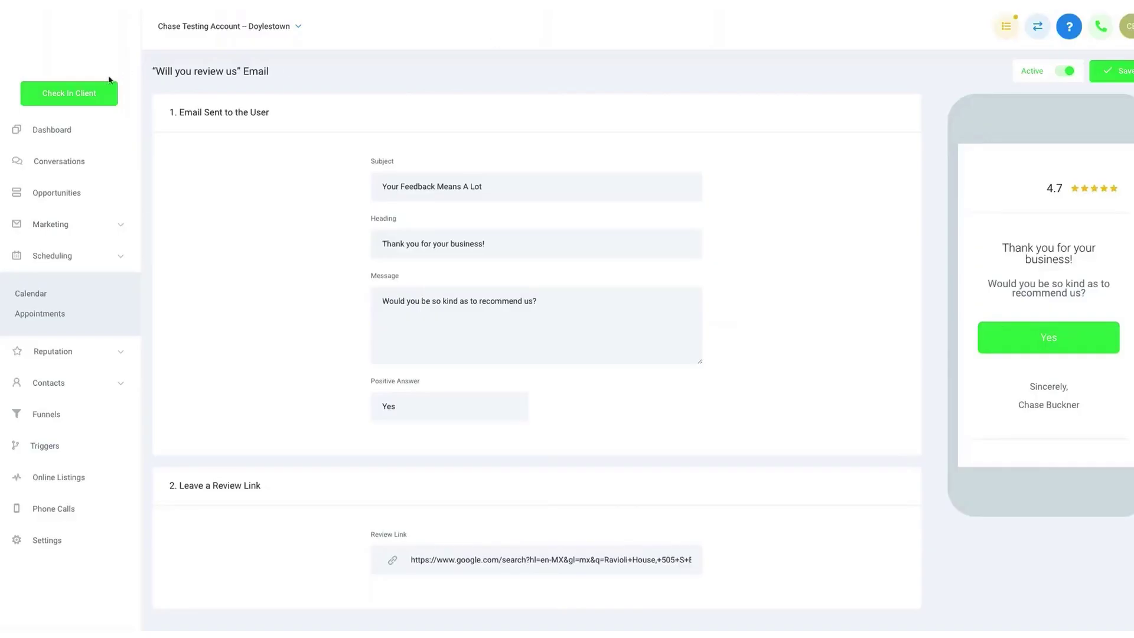
{"action": "left_click", "coordinate": [89, 95]}
{"action": "left_click", "coordinate": [463, 110]}
{"action": "type", "text": "Chase"}
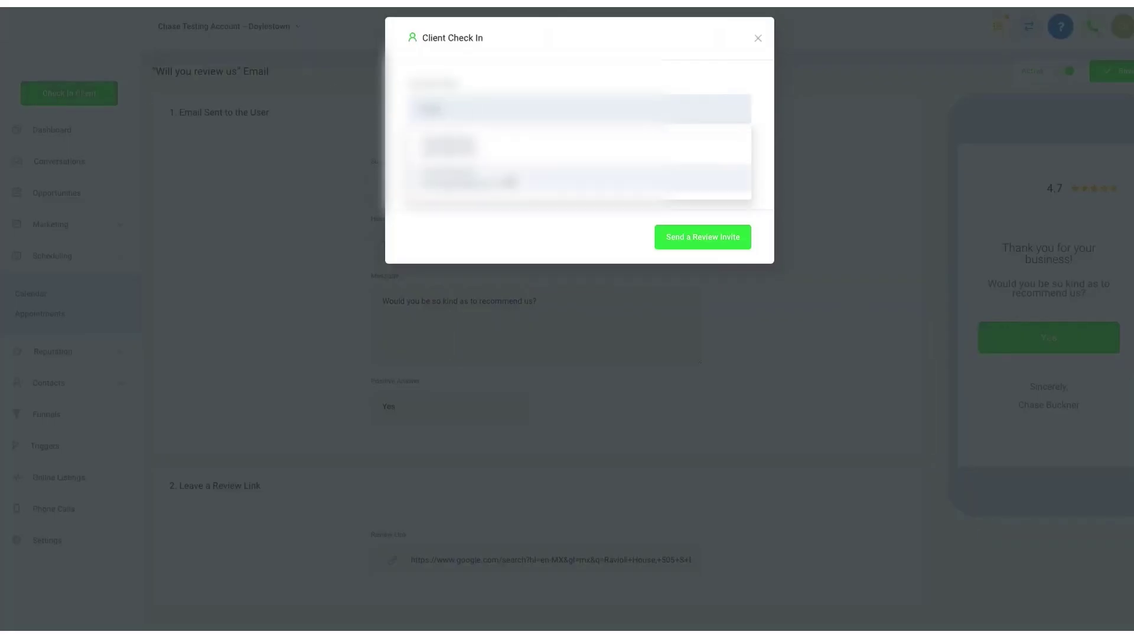
{"action": "left_click", "coordinate": [534, 329]}
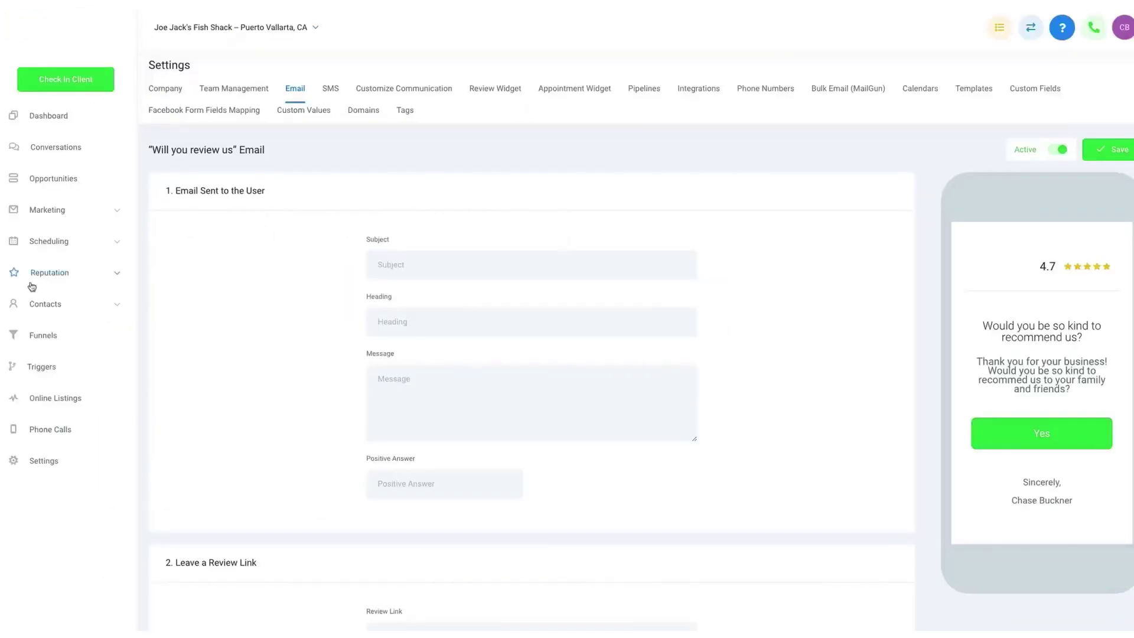
- Open Reputation Reviews, then the Dashboard showing 269 reviews, 170 positive and 7 negative
{"action": "left_click", "coordinate": [48, 276]}
{"action": "left_click", "coordinate": [29, 311]}
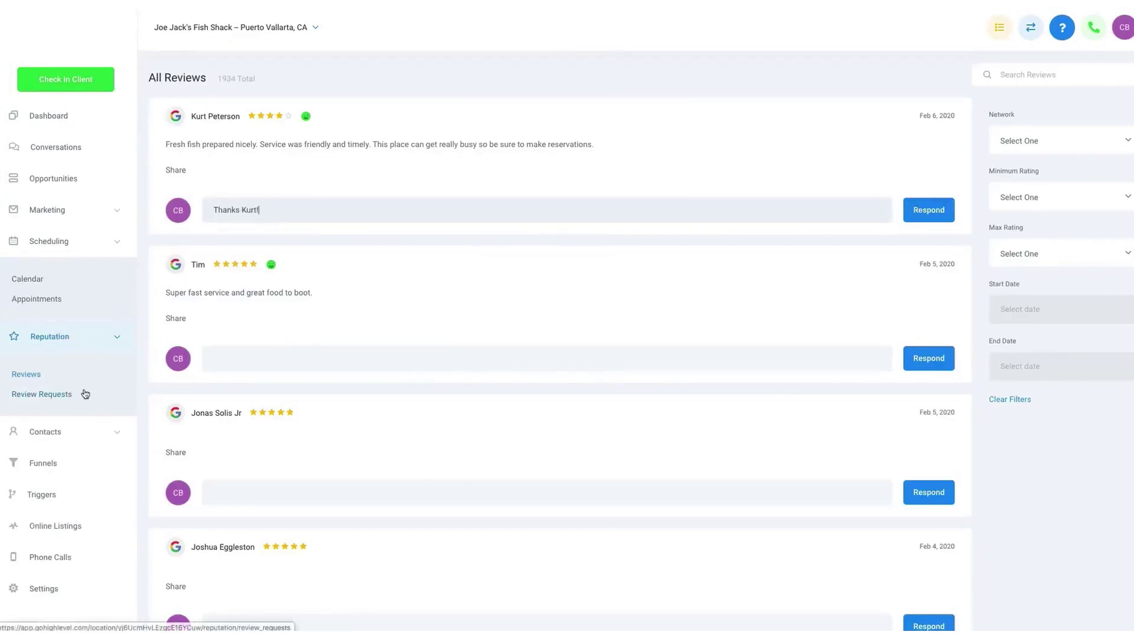
{"action": "left_click", "coordinate": [51, 115]}
{"action": "scroll", "coordinate": [278, 380], "scroll_direction": "down", "scroll_amount": 10}
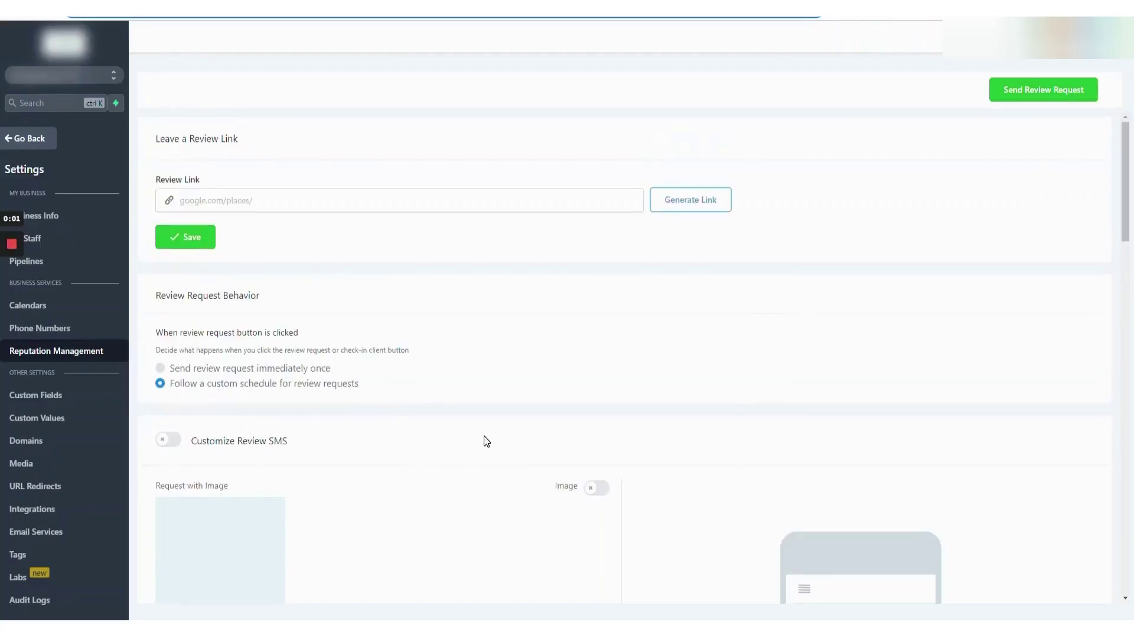
- Scroll the Reputation Management settings to the Customize Review Widget section
{"action": "scroll", "coordinate": [440, 476], "scroll_direction": "down", "scroll_amount": 9}
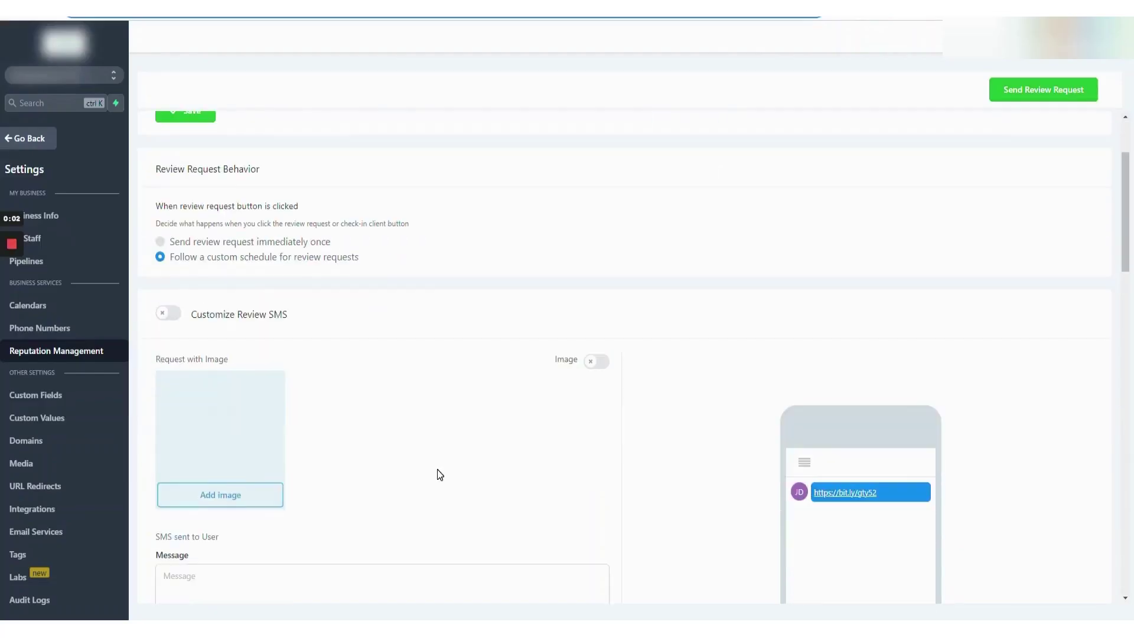
{"action": "scroll", "coordinate": [246, 332], "scroll_direction": "up", "scroll_amount": 3}
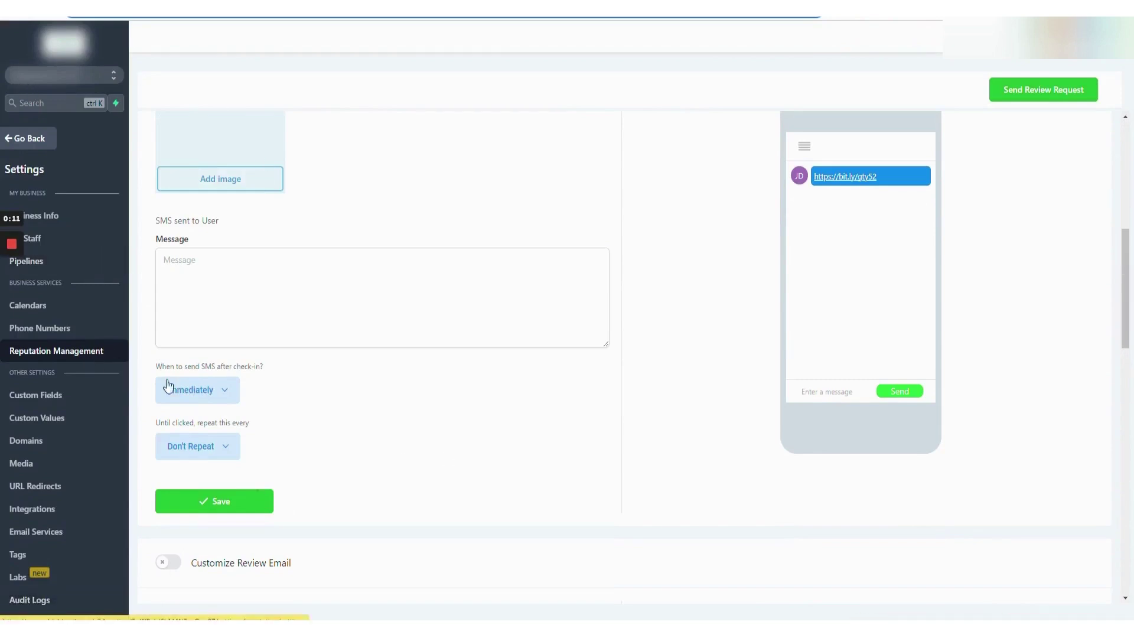
{"action": "scroll", "coordinate": [433, 476], "scroll_direction": "up", "scroll_amount": 1}
{"action": "scroll", "coordinate": [434, 482], "scroll_direction": "up", "scroll_amount": 6}
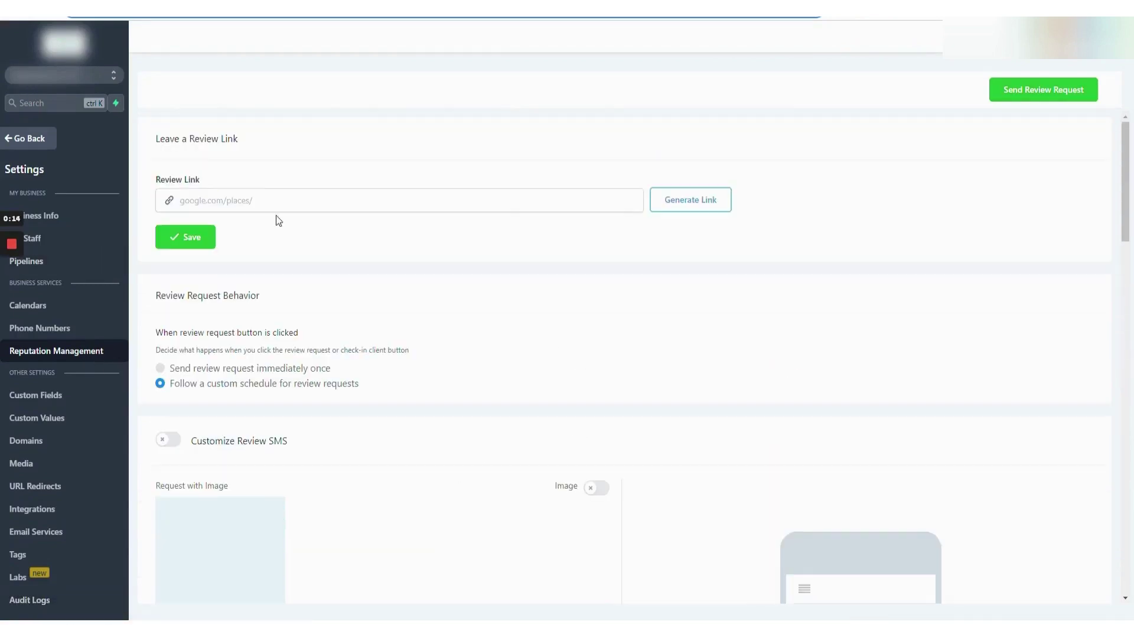
{"action": "scroll", "coordinate": [519, 491], "scroll_direction": "down", "scroll_amount": 8}
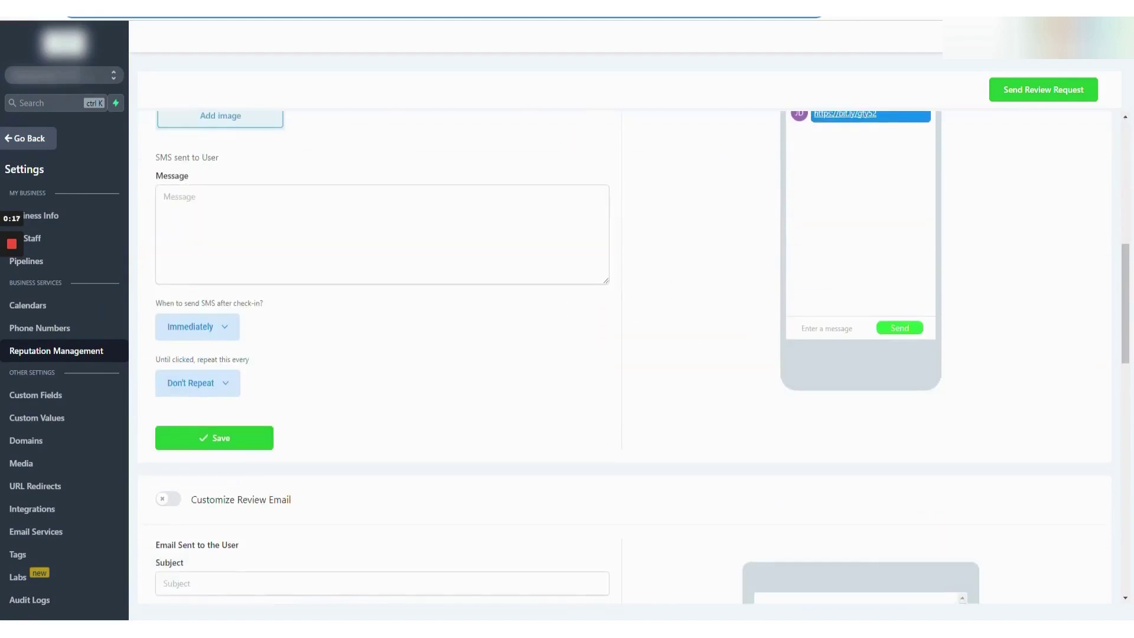
{"action": "scroll", "coordinate": [391, 322], "scroll_direction": "down", "scroll_amount": 12}
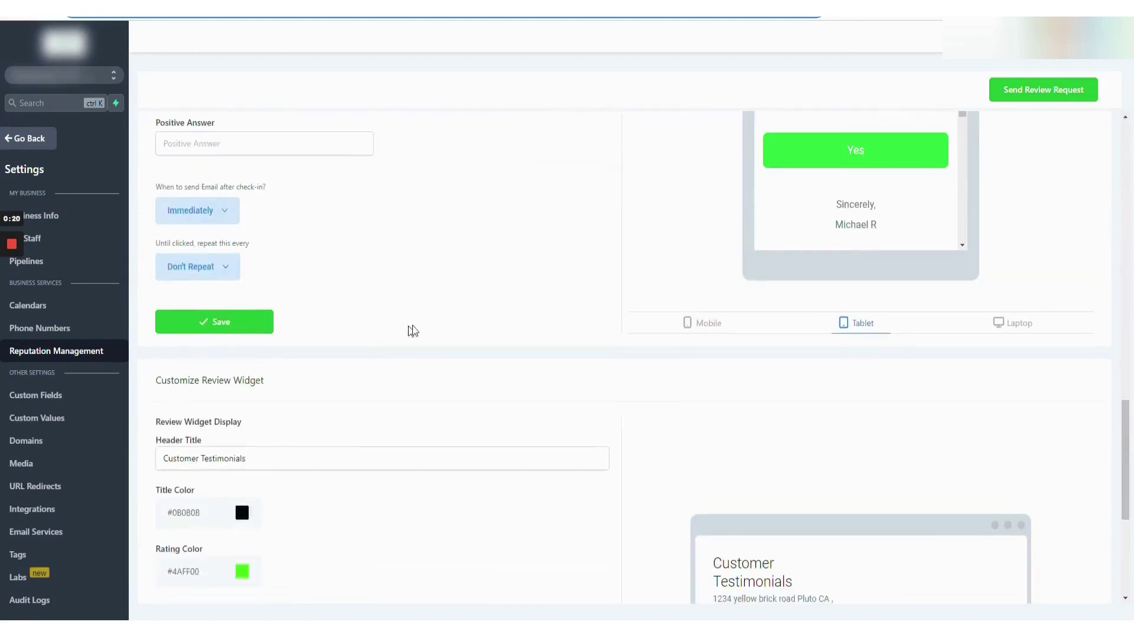
{"action": "left_click_drag", "start_coordinate": [155, 267], "coordinate": [263, 270]}
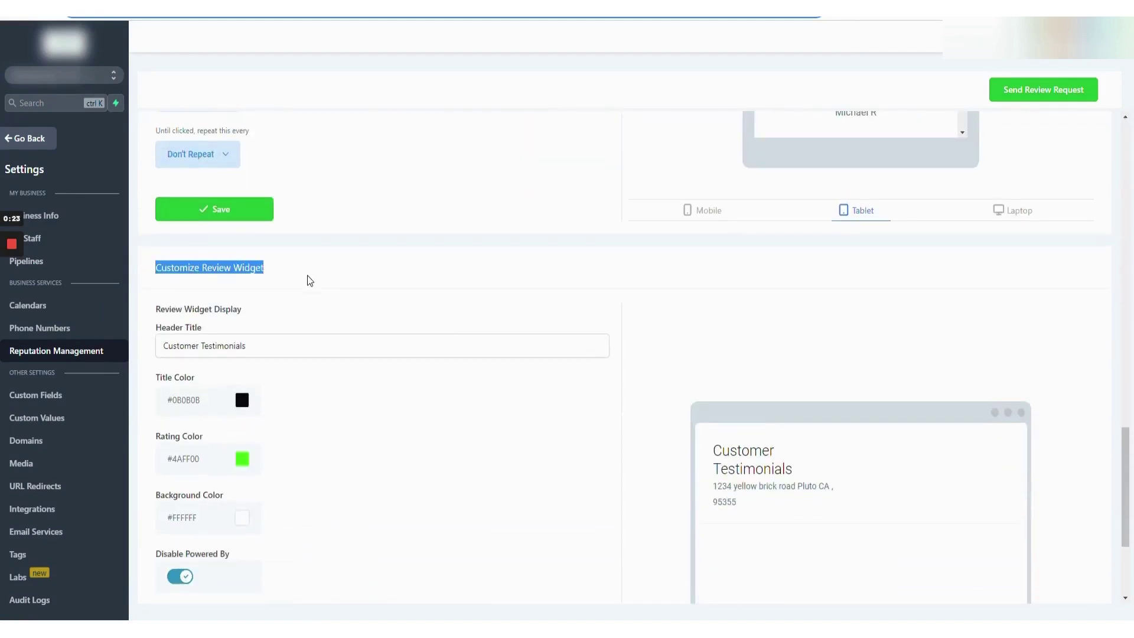
{"action": "scroll", "coordinate": [307, 280], "scroll_direction": "down", "scroll_amount": 2}
{"action": "left_click_drag", "start_coordinate": [156, 201], "coordinate": [245, 219]}
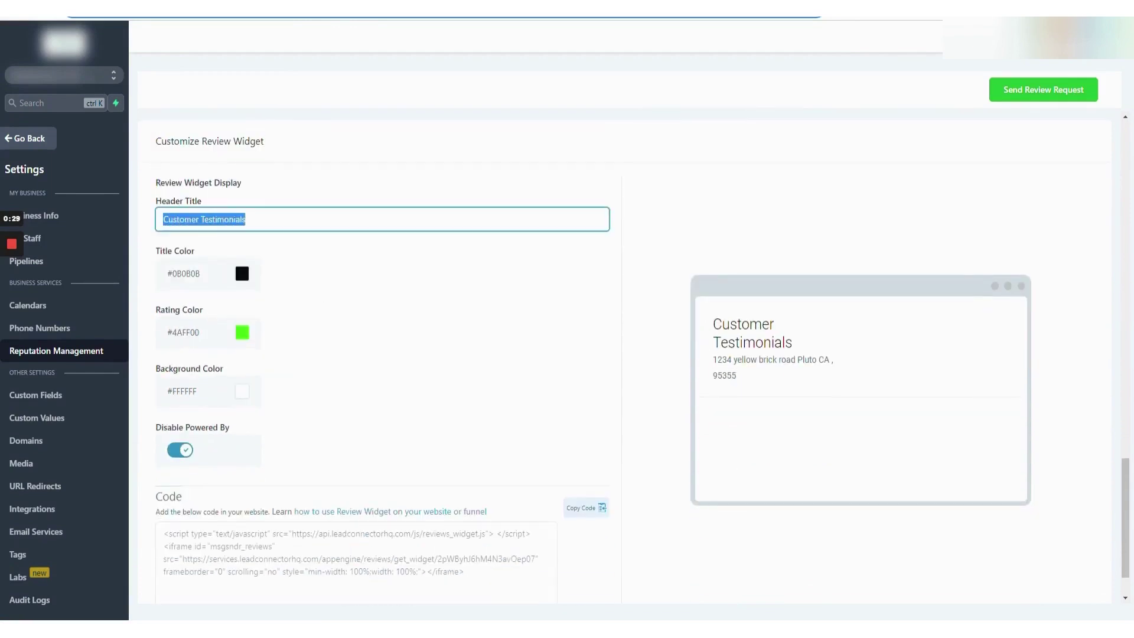
{"action": "left_click_drag", "start_coordinate": [713, 324], "coordinate": [798, 347]}
{"action": "left_click", "coordinate": [245, 219]}
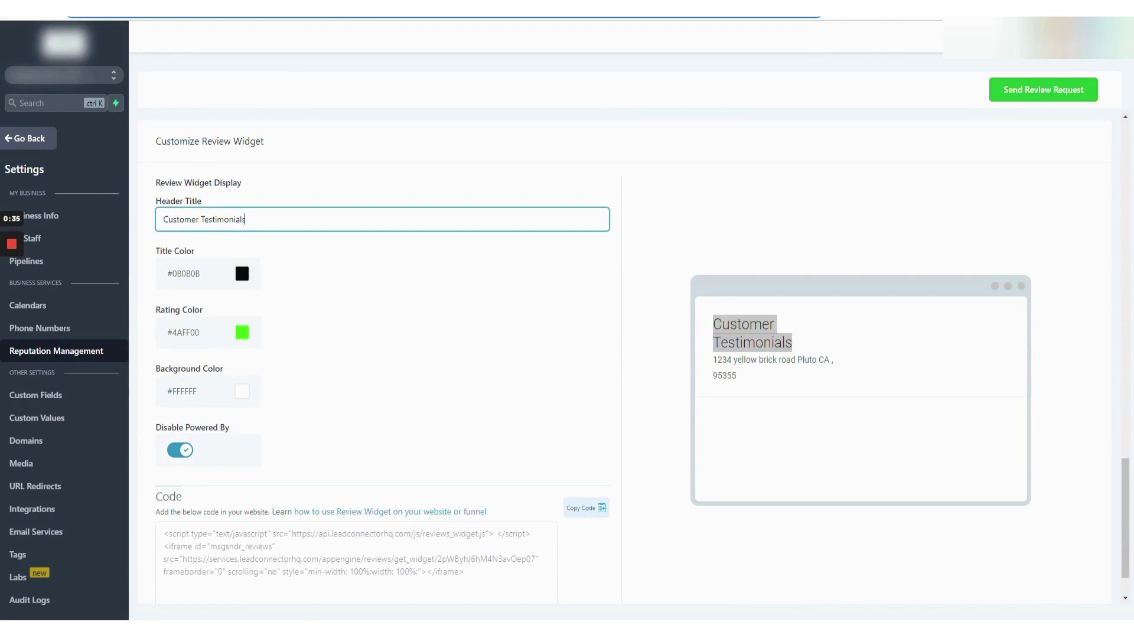
{"action": "left_click_drag", "start_coordinate": [162, 219], "coordinate": [246, 219]}
{"action": "left_click", "coordinate": [241, 281]}
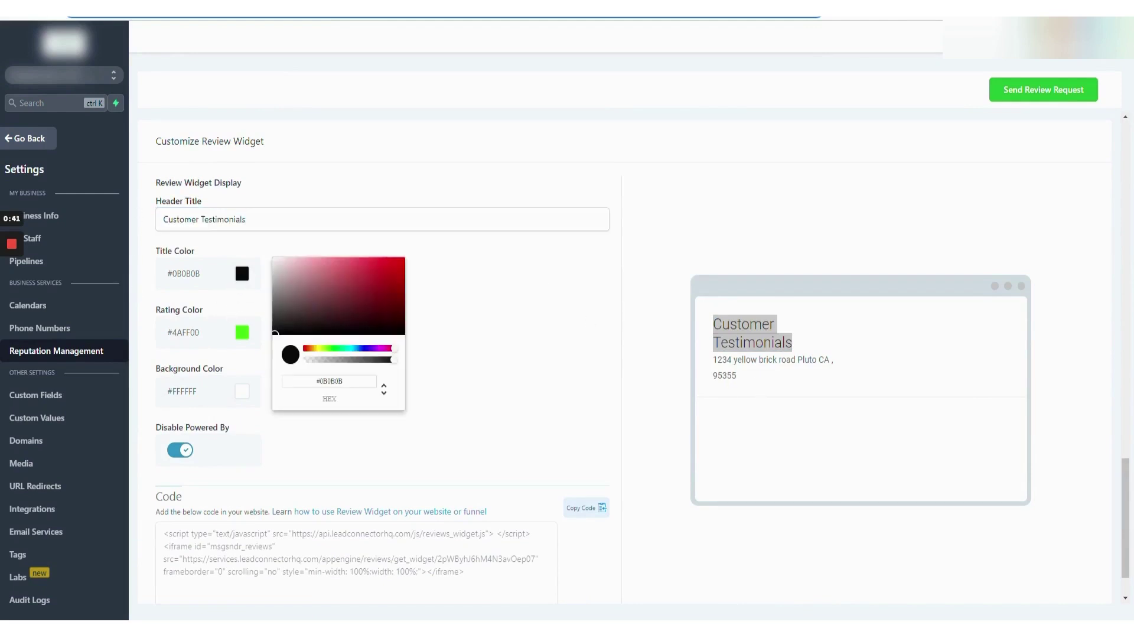
{"action": "left_click", "coordinate": [242, 333]}
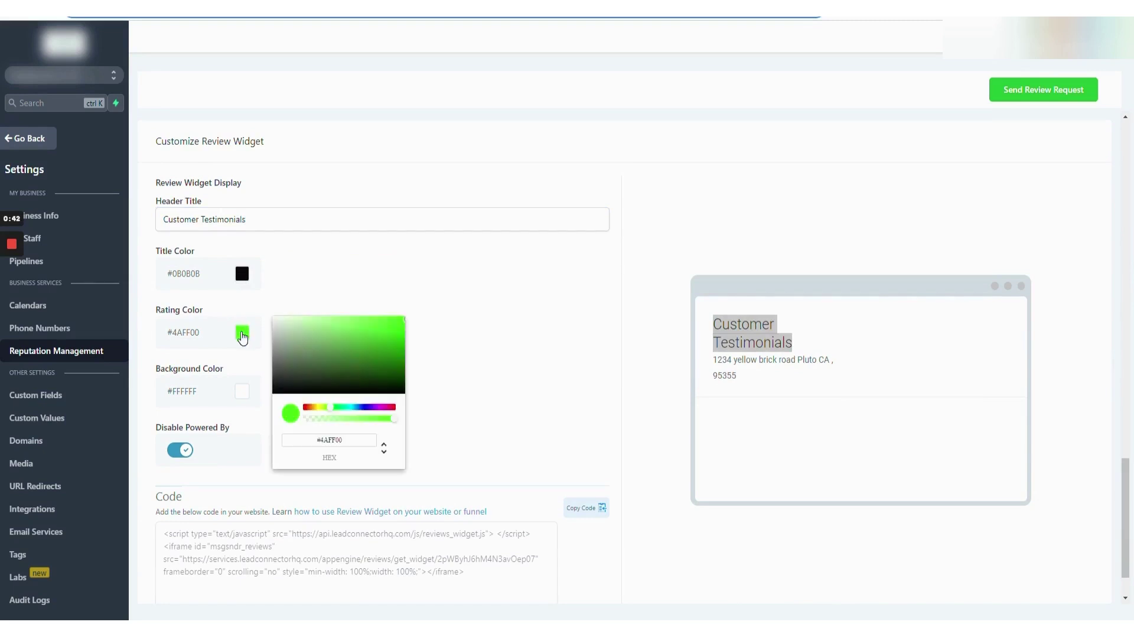
{"action": "left_click", "coordinate": [239, 392]}
{"action": "left_click", "coordinate": [289, 413]}
{"action": "left_click", "coordinate": [311, 332]}
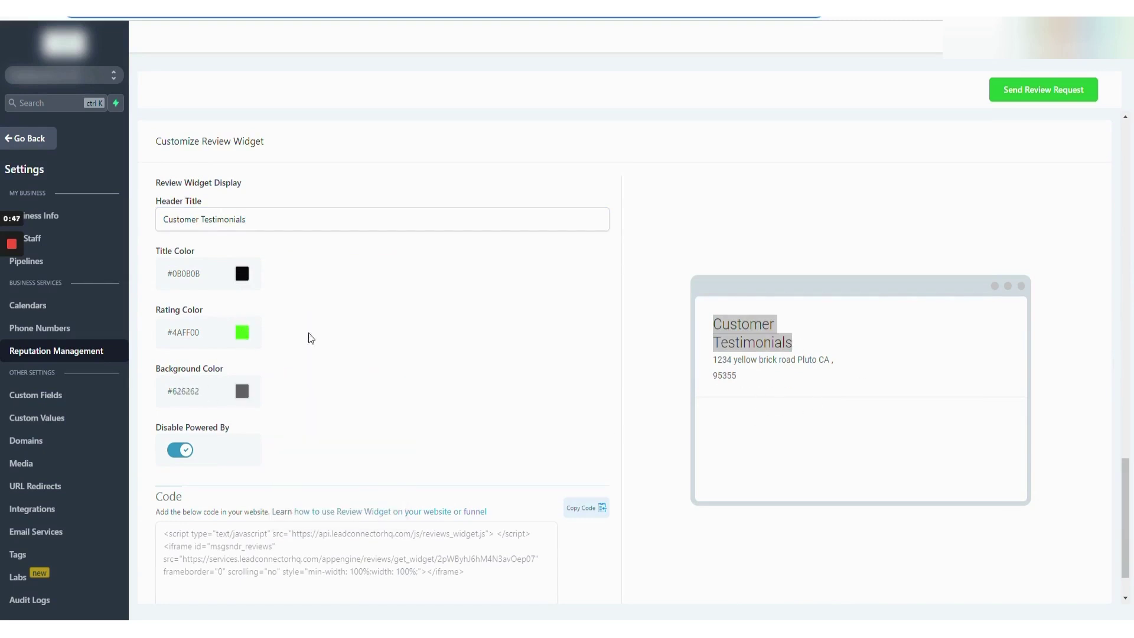
{"action": "left_click", "coordinate": [241, 392]}
{"action": "left_click", "coordinate": [276, 376]}
{"action": "left_click", "coordinate": [270, 369]}
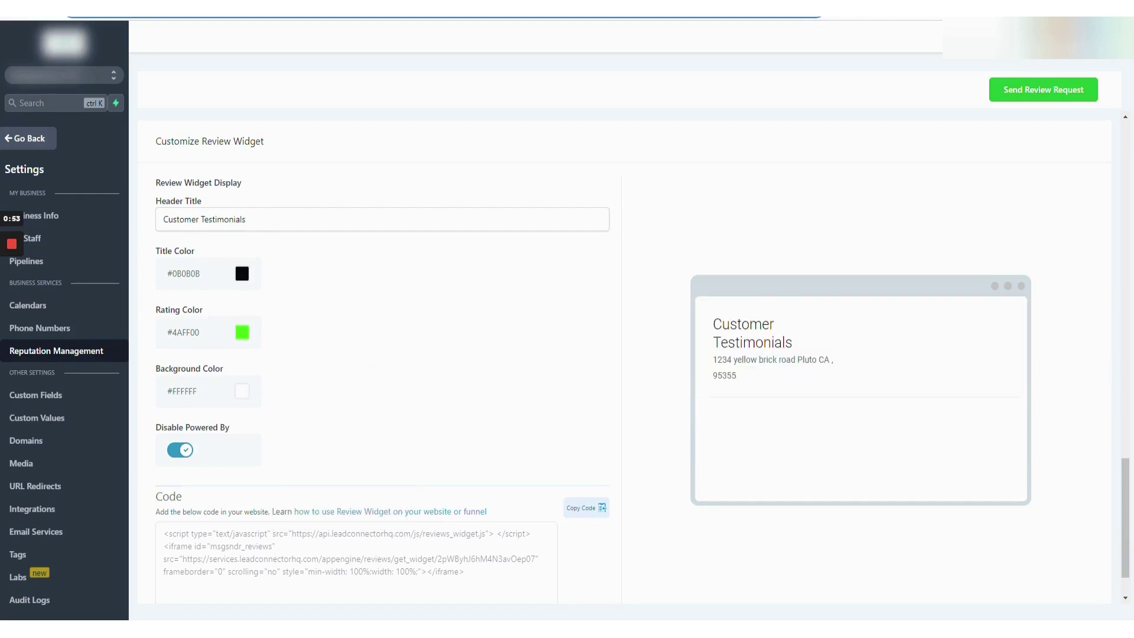
{"action": "left_click_drag", "start_coordinate": [195, 427], "coordinate": [231, 429]}
{"action": "left_click", "coordinate": [177, 458]}
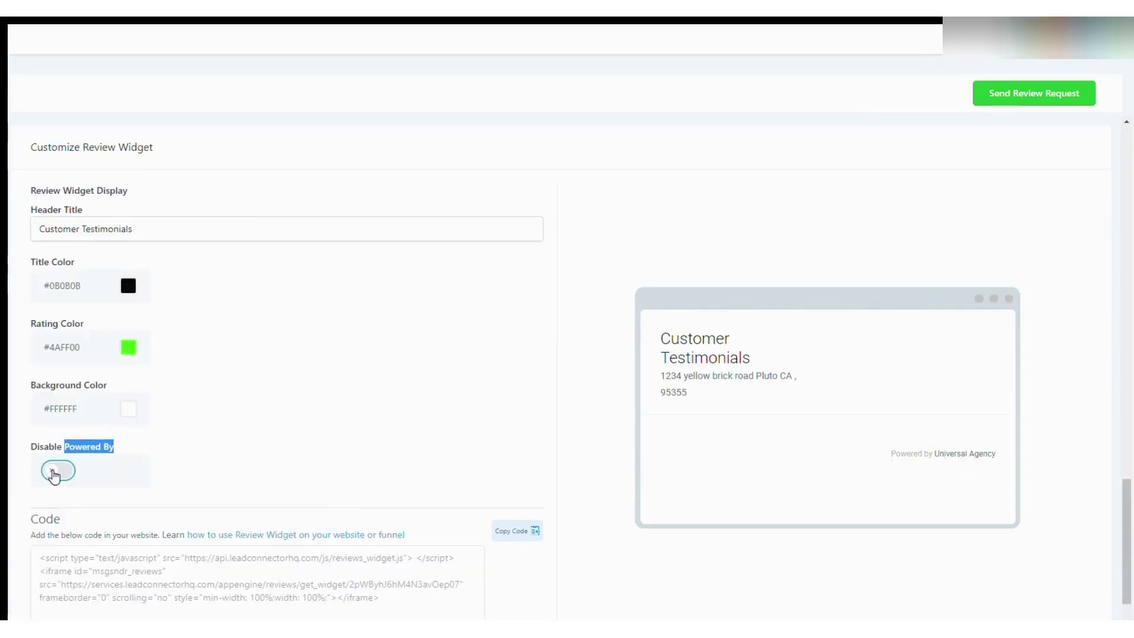
{"action": "left_click", "coordinate": [51, 472]}
{"action": "left_click", "coordinate": [145, 454]}
{"action": "scroll", "coordinate": [226, 469], "scroll_direction": "down", "scroll_amount": 1}
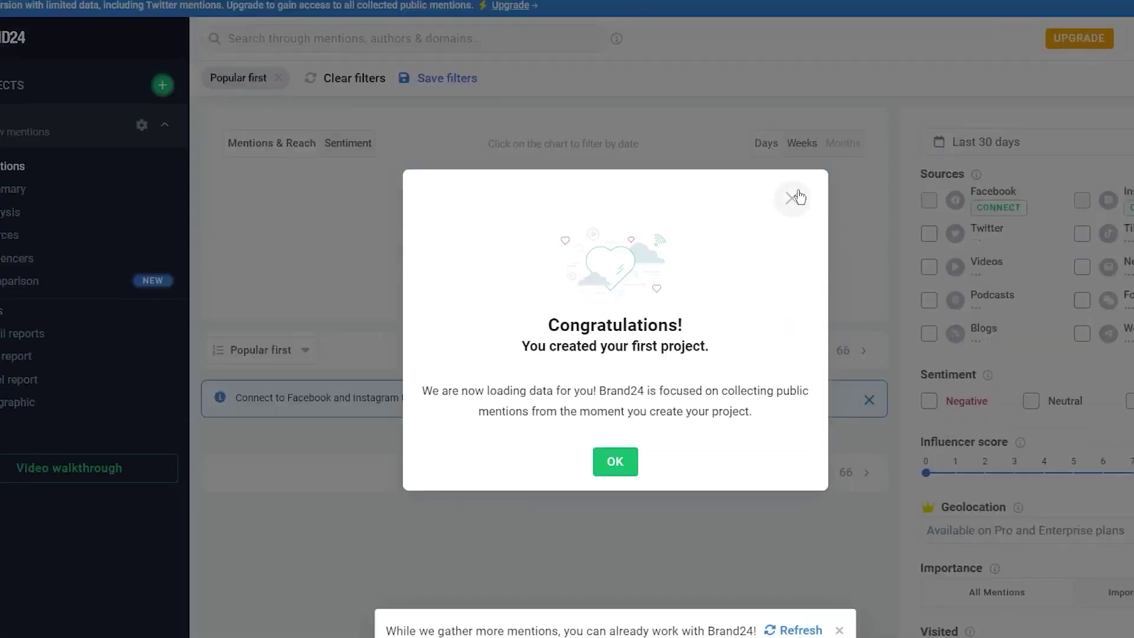
- Dismiss the project-created and tour messages, then open the Nike project from Projects
{"action": "left_click", "coordinate": [790, 194]}
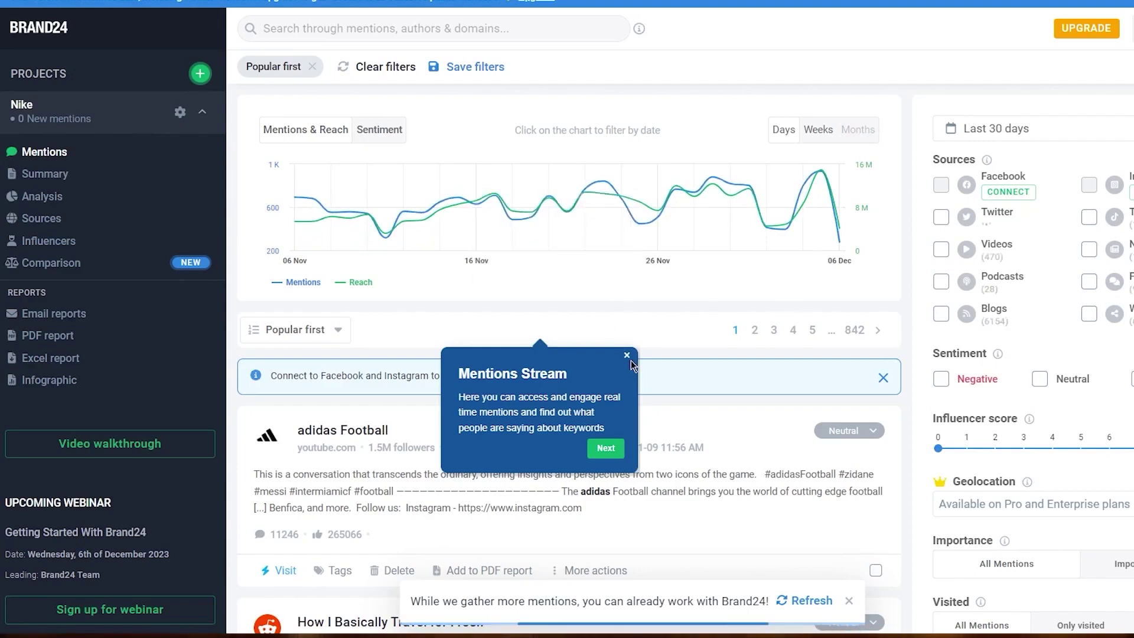
{"action": "left_click", "coordinate": [627, 357]}
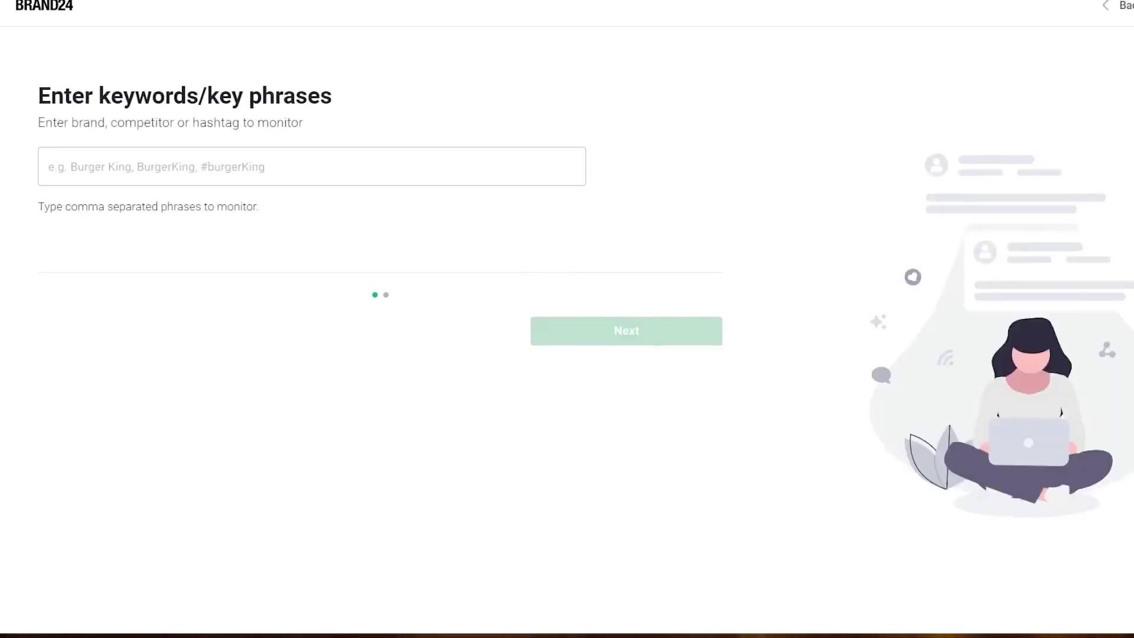
{"action": "left_click", "coordinate": [1108, 10]}
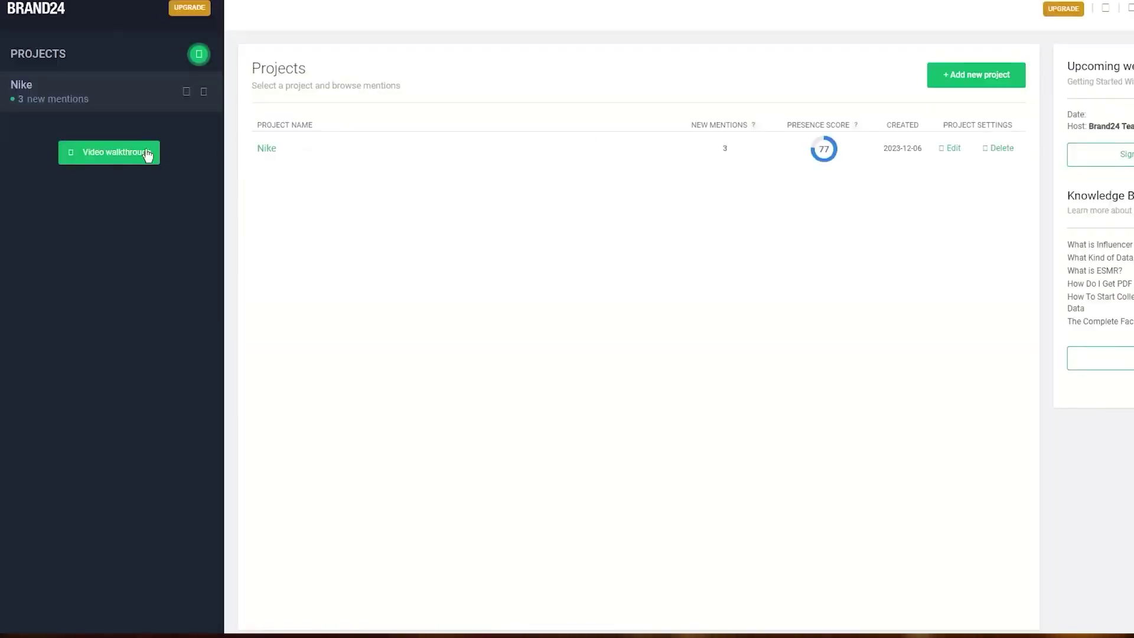
{"action": "left_click", "coordinate": [203, 100]}
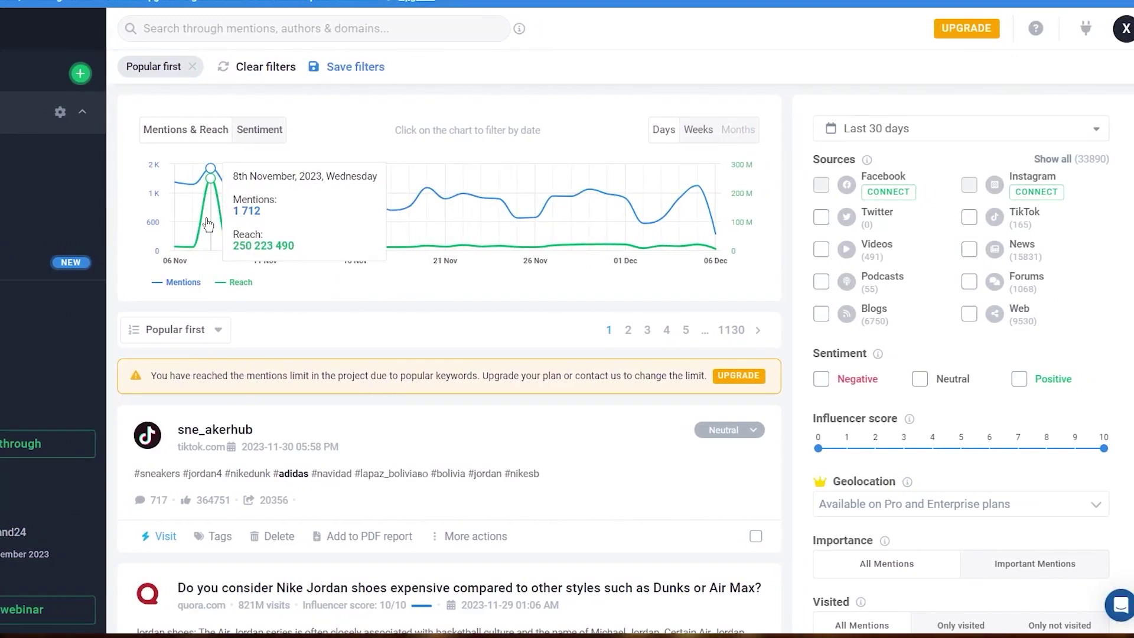
{"action": "scroll", "coordinate": [417, 239], "scroll_direction": "down", "scroll_amount": 9}
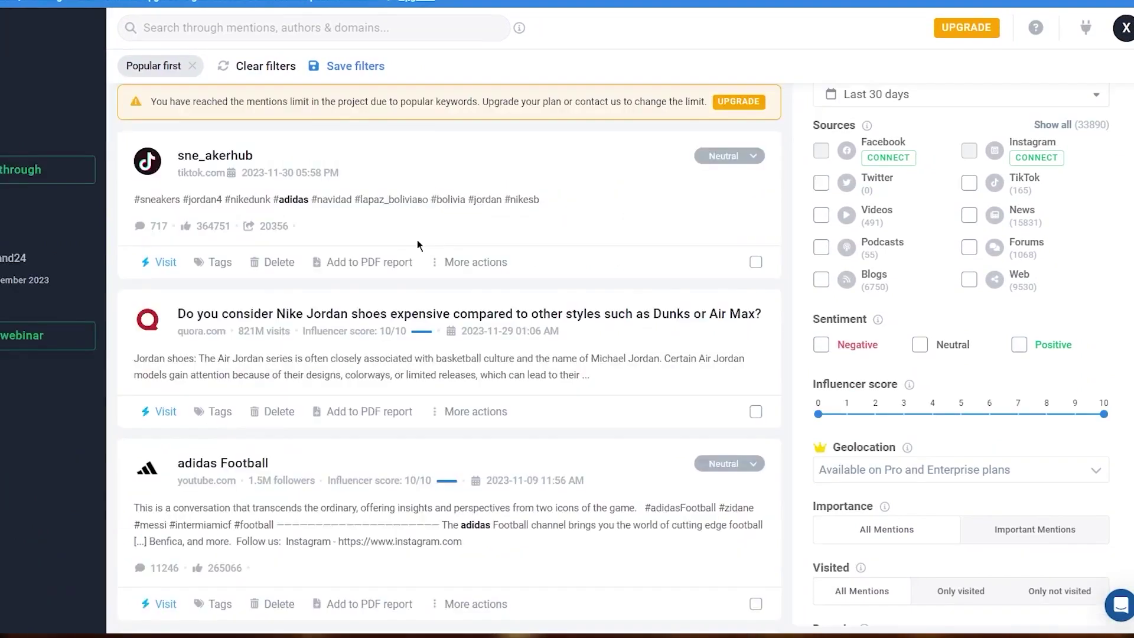
{"action": "scroll", "coordinate": [304, 233], "scroll_direction": "up", "scroll_amount": 3}
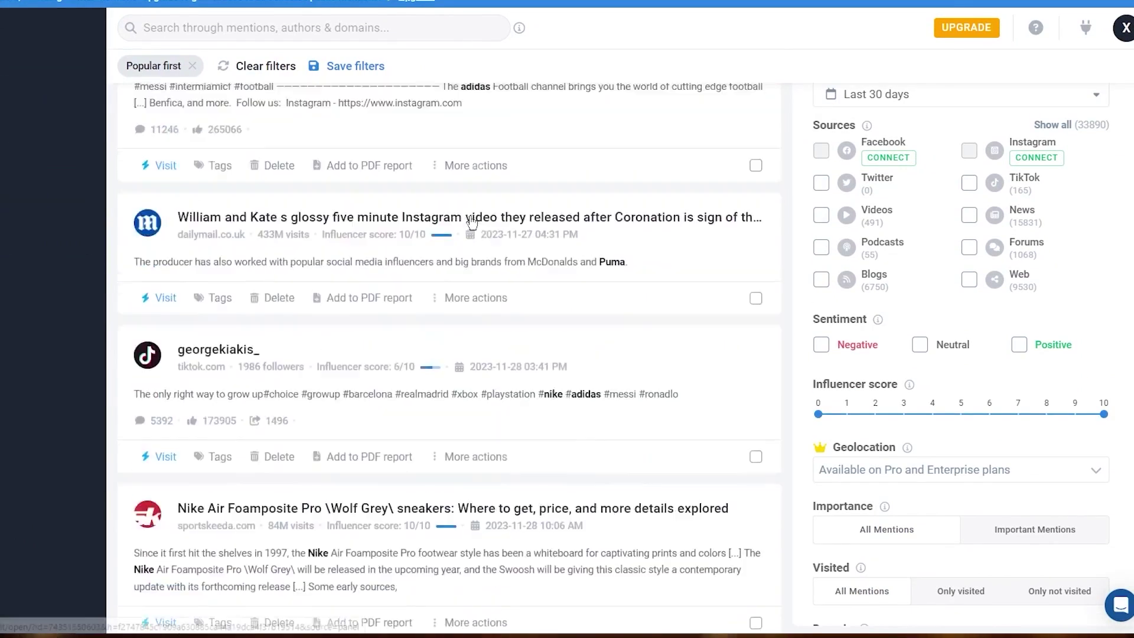
{"action": "scroll", "coordinate": [247, 254], "scroll_direction": "up", "scroll_amount": 3}
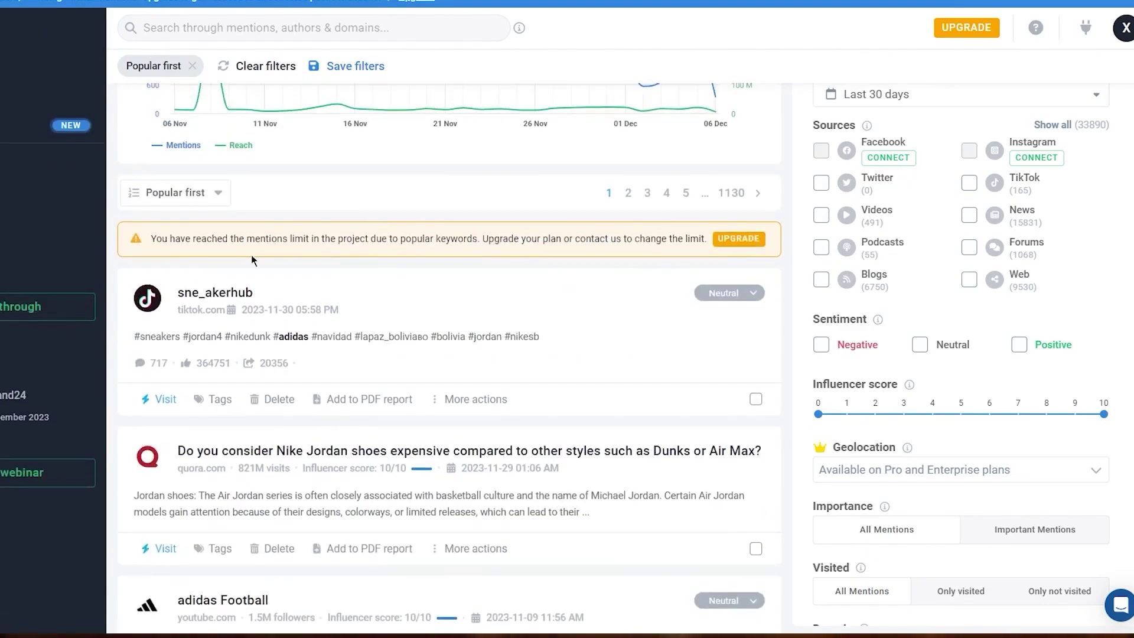
{"action": "scroll", "coordinate": [247, 313], "scroll_direction": "down", "scroll_amount": 2}
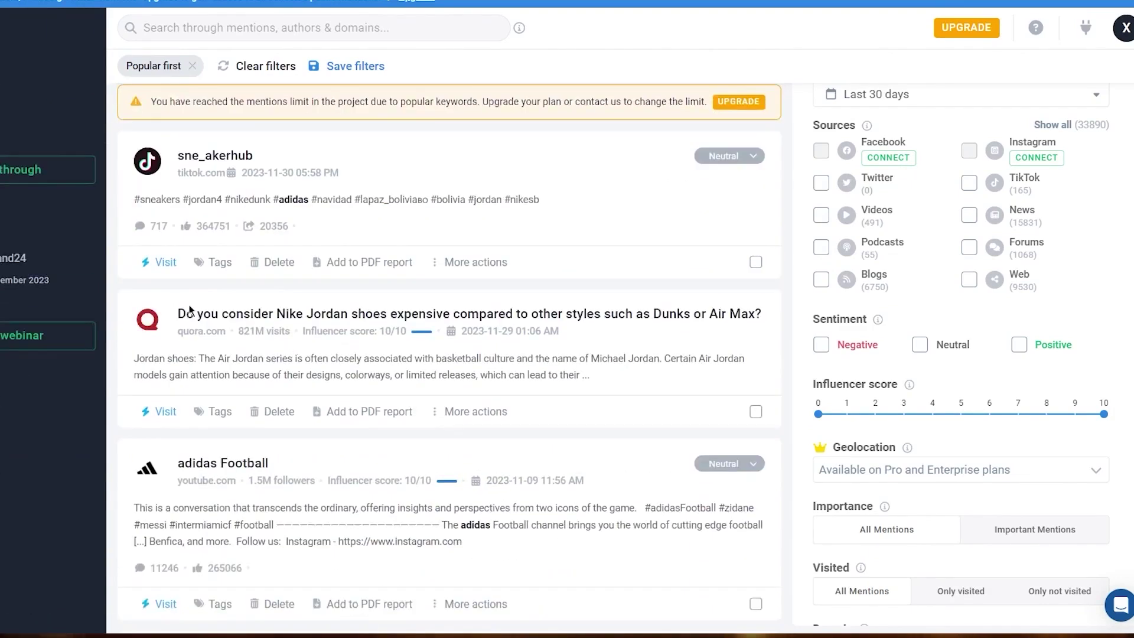
{"action": "scroll", "coordinate": [245, 307], "scroll_direction": "down", "scroll_amount": 3}
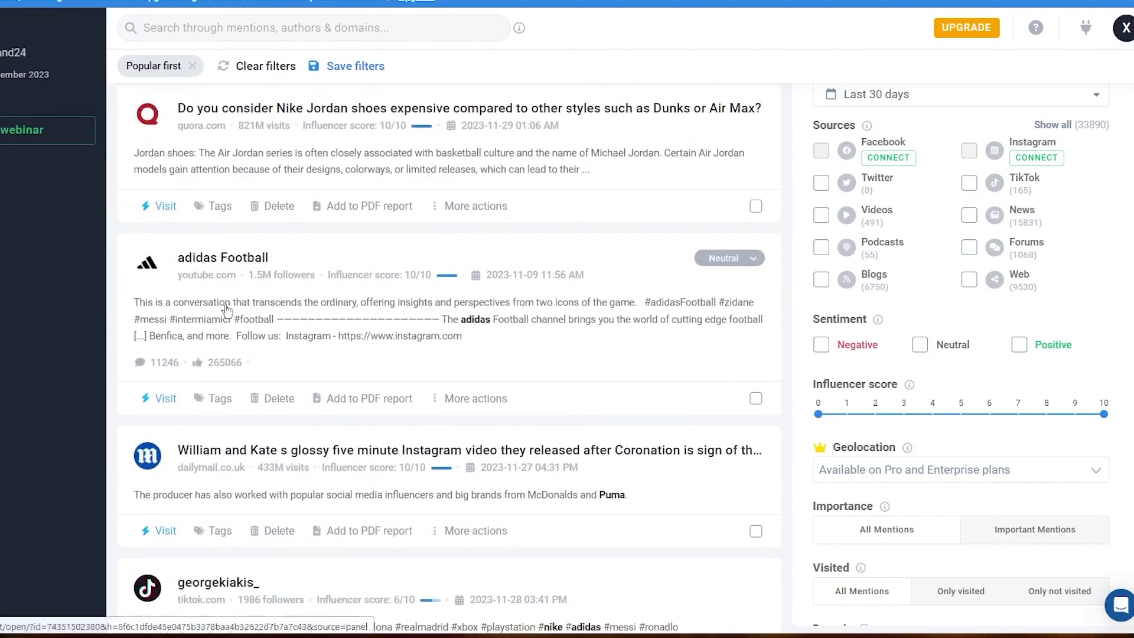
{"action": "scroll", "coordinate": [239, 284], "scroll_direction": "down", "scroll_amount": 5}
{"action": "scroll", "coordinate": [269, 183], "scroll_direction": "down", "scroll_amount": 14}
{"action": "scroll", "coordinate": [396, 248], "scroll_direction": "up", "scroll_amount": 20}
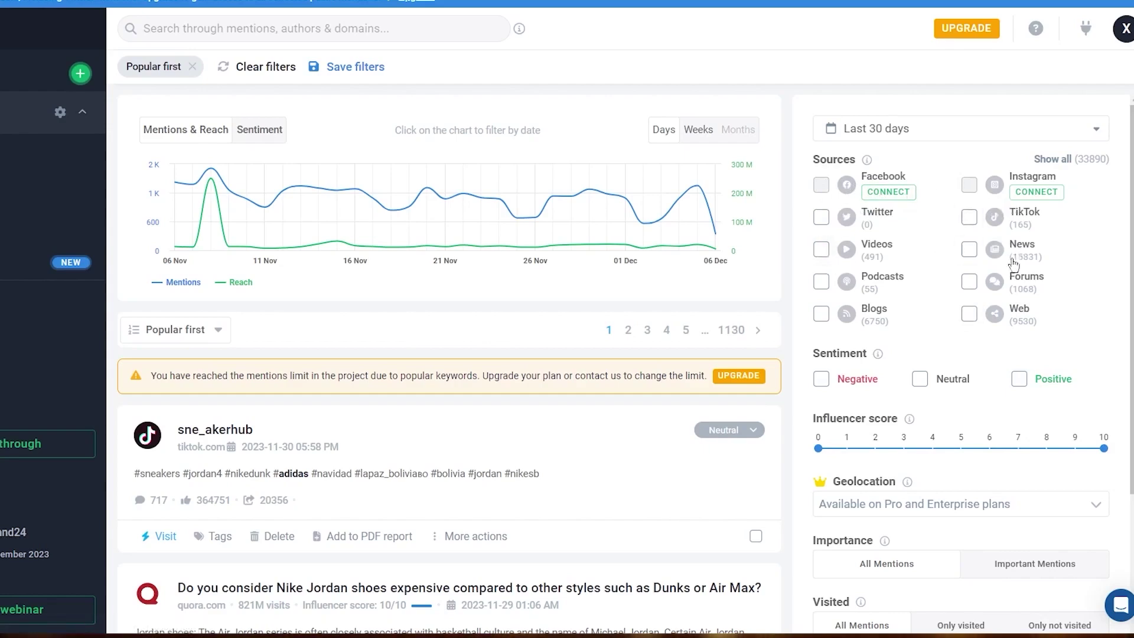
{"action": "scroll", "coordinate": [894, 328], "scroll_direction": "down", "scroll_amount": 3}
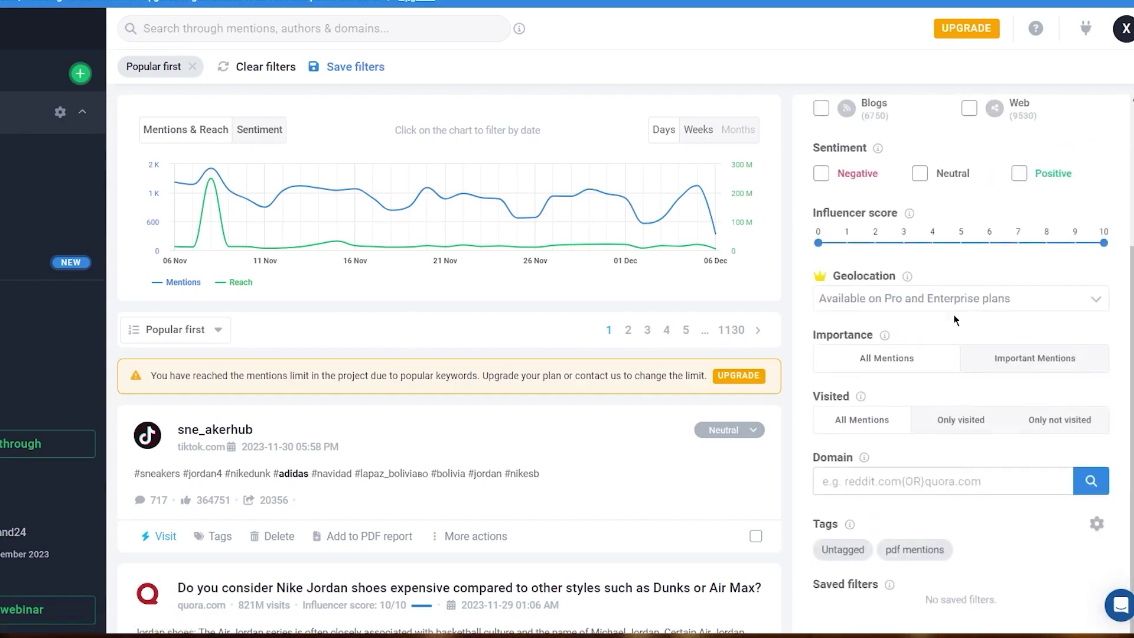
- Filter the Nike mentions to Negative sentiment and scroll through the results
{"action": "left_click", "coordinate": [822, 175]}
{"action": "scroll", "coordinate": [532, 318], "scroll_direction": "down", "scroll_amount": 5}
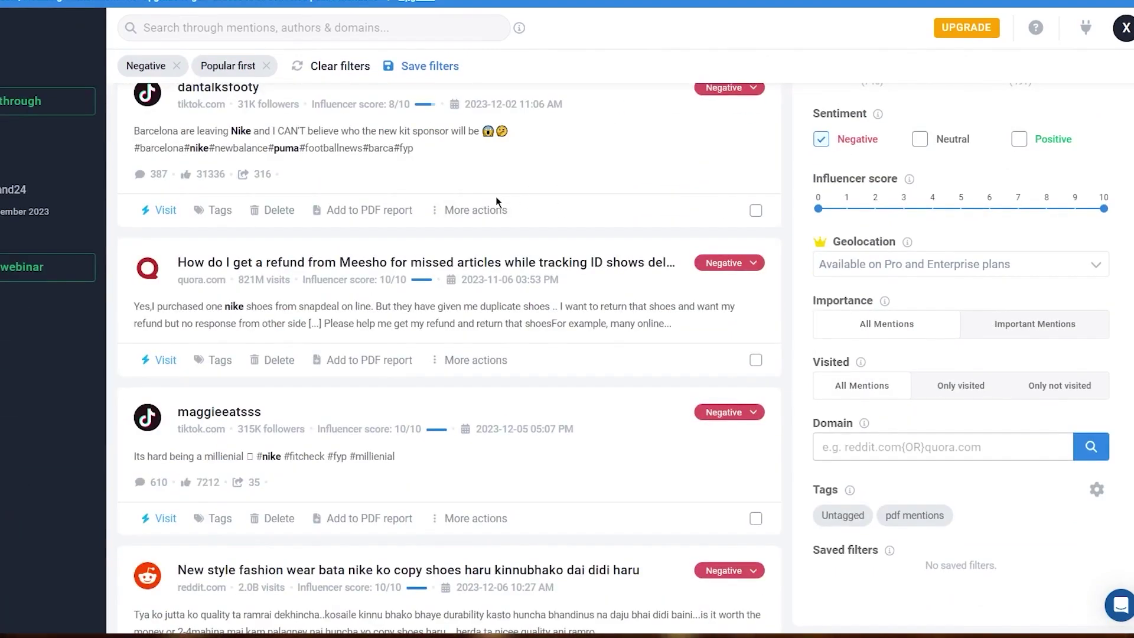
{"action": "scroll", "coordinate": [962, 400], "scroll_direction": "up", "scroll_amount": 5}
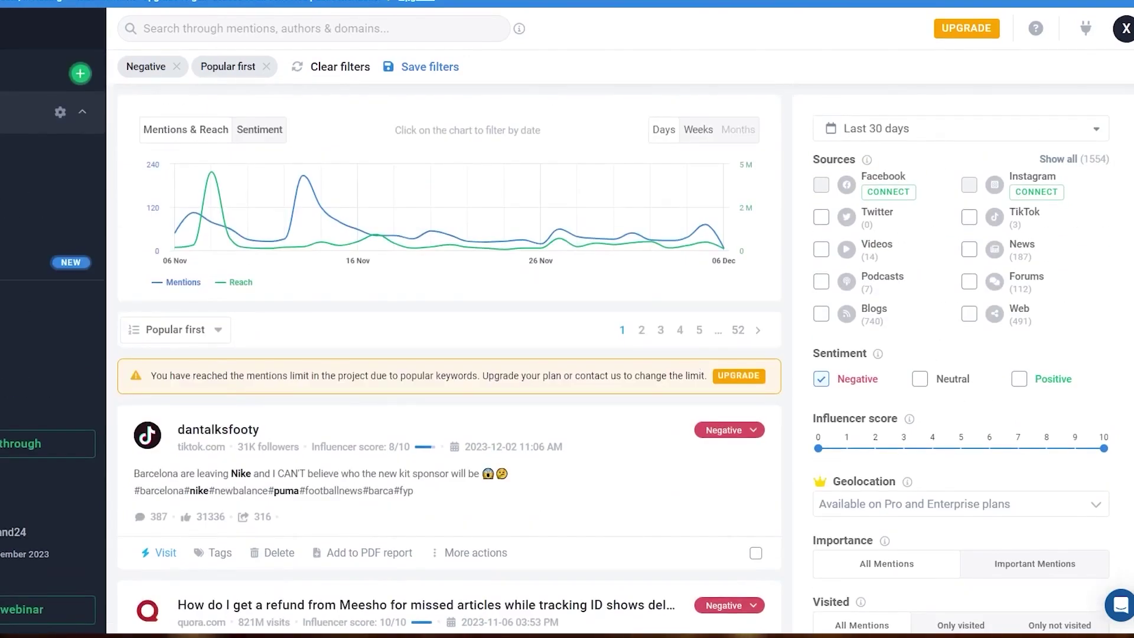
{"action": "scroll", "coordinate": [509, 332], "scroll_direction": "down", "scroll_amount": 10}
{"action": "scroll", "coordinate": [519, 265], "scroll_direction": "up", "scroll_amount": 10}
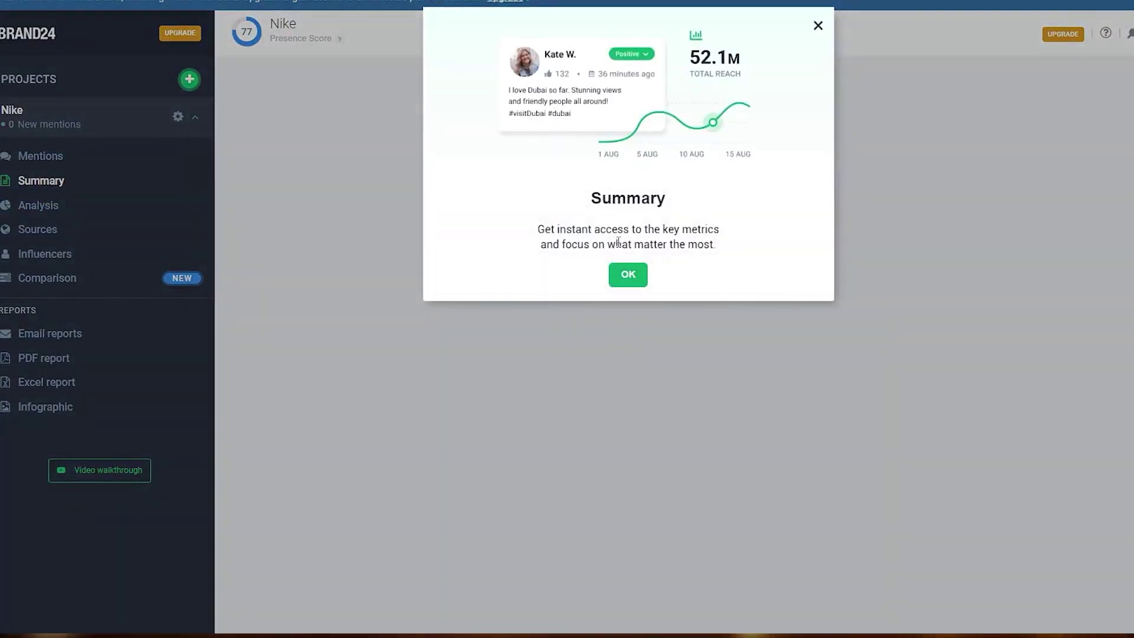
- Close the Summary intro, scroll the Nike dashboard, and open the Analysis page
{"action": "left_click", "coordinate": [628, 274]}
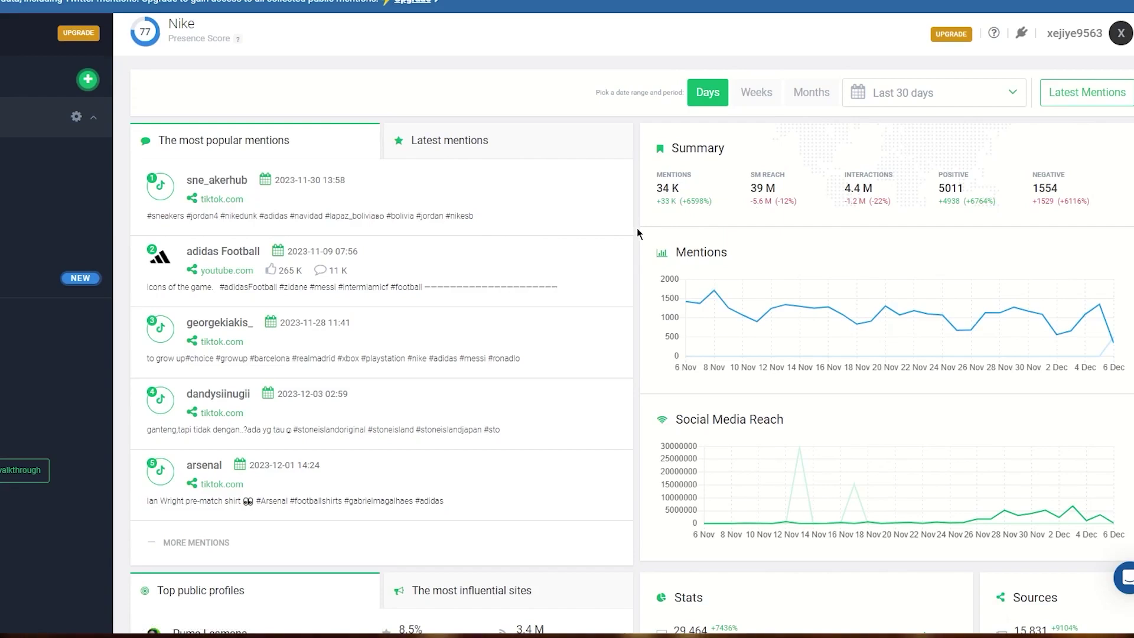
{"action": "scroll", "coordinate": [638, 232], "scroll_direction": "down", "scroll_amount": 4}
{"action": "scroll", "coordinate": [638, 232], "scroll_direction": "down", "scroll_amount": 5}
{"action": "scroll", "coordinate": [638, 232], "scroll_direction": "up", "scroll_amount": 10}
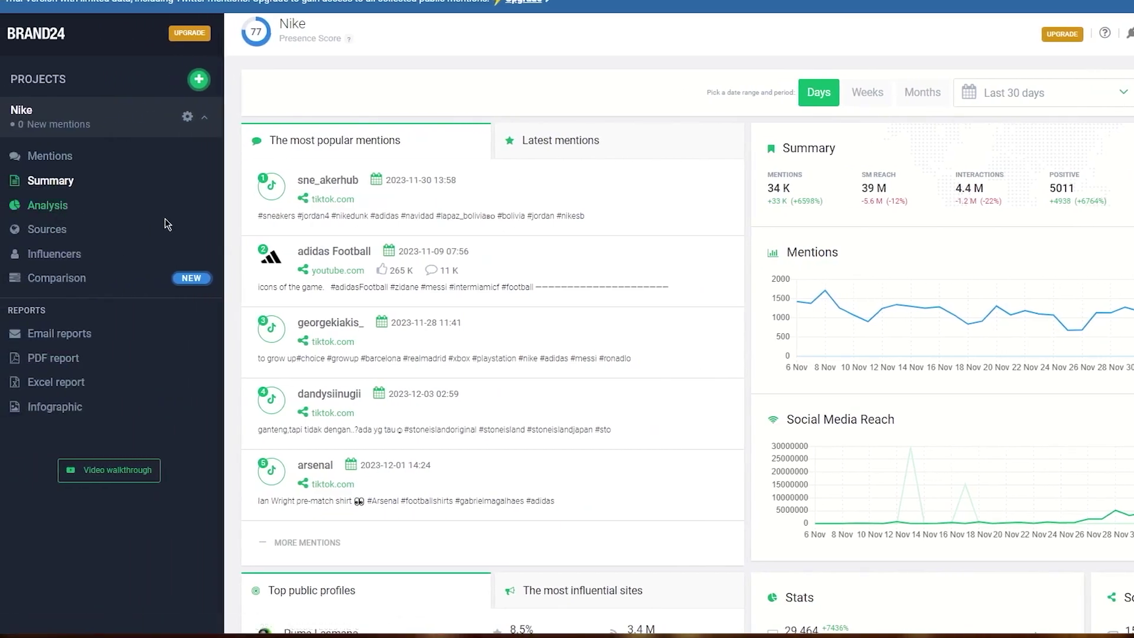
{"action": "left_click", "coordinate": [165, 218]}
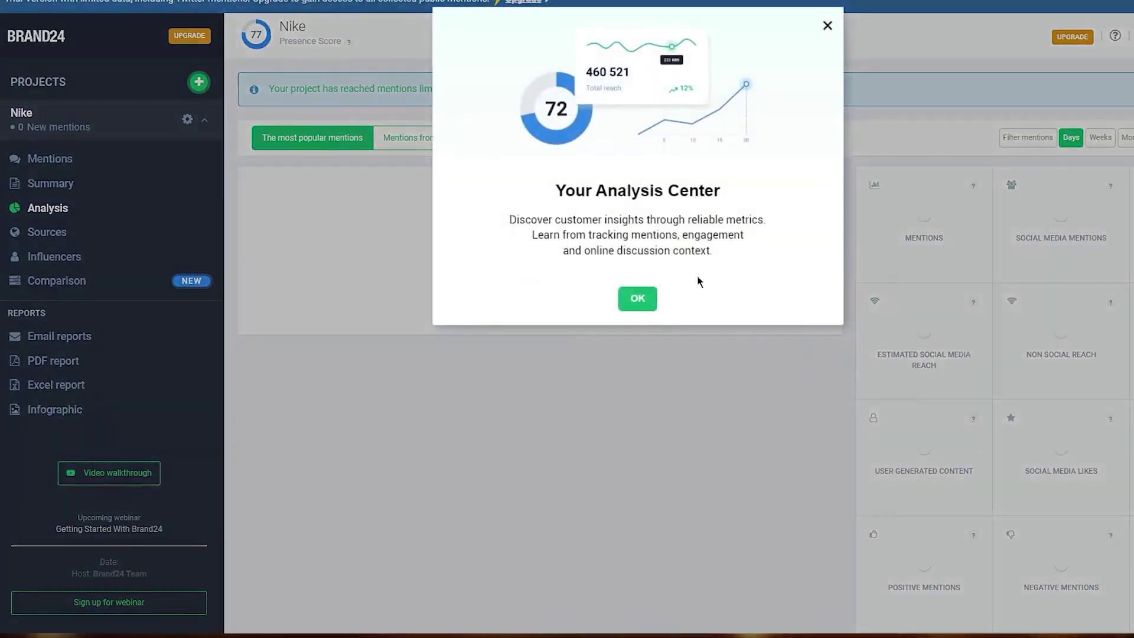
- Dismiss the Your Analysis Center popup on Brand24's Nike analysis page
{"action": "left_click", "coordinate": [633, 299]}
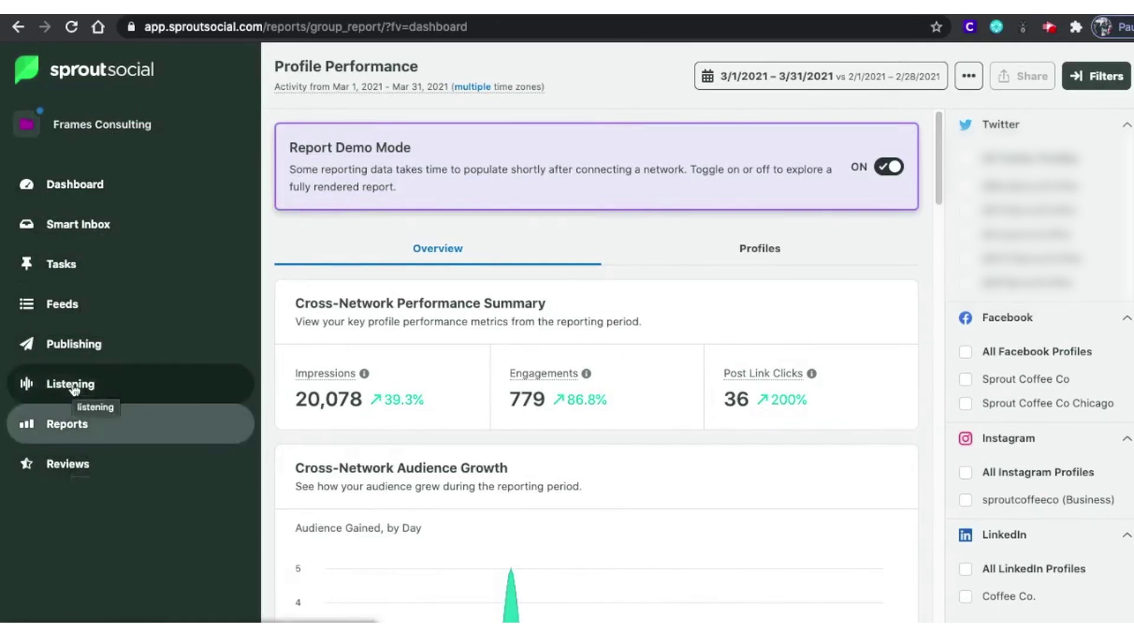
- Go to Sprout Social Listening and scroll down to the Explore Listening Features cards
{"action": "left_click", "coordinate": [85, 387]}
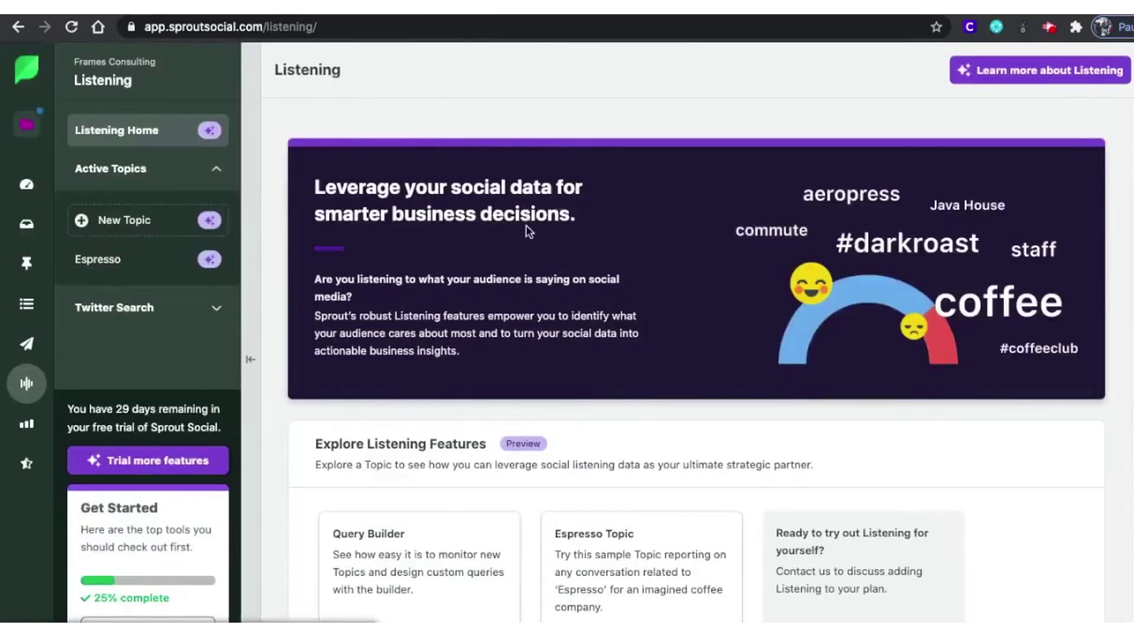
{"action": "scroll", "coordinate": [755, 308], "scroll_direction": "down", "scroll_amount": 4}
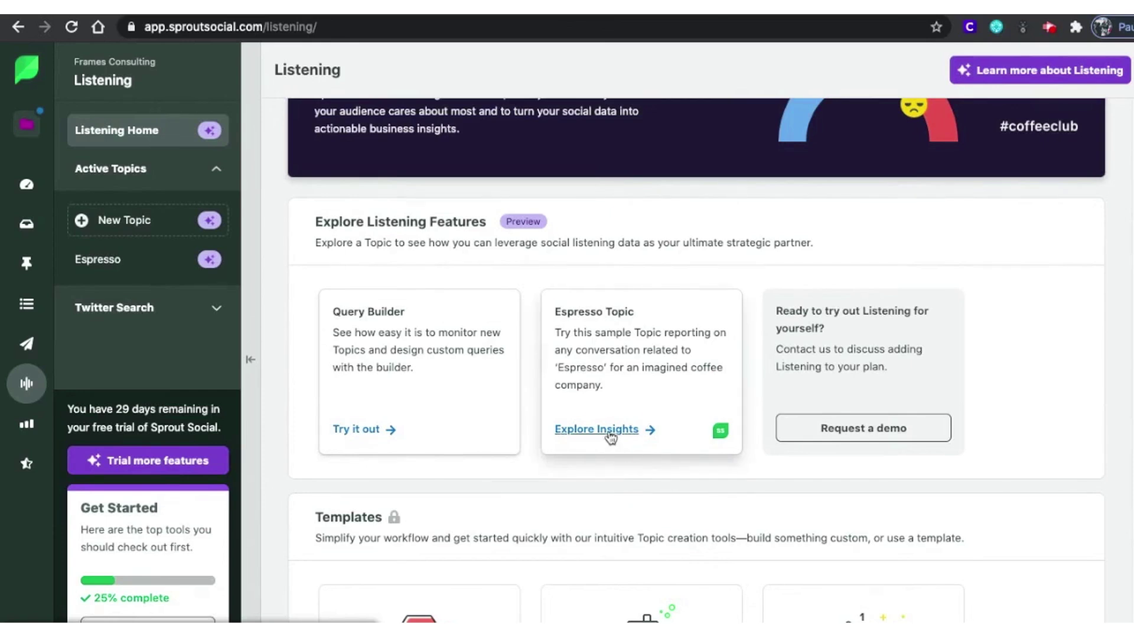
- Open the Espresso Topic's insights and scroll through its Performance and sentiment metrics
{"action": "left_click", "coordinate": [611, 437]}
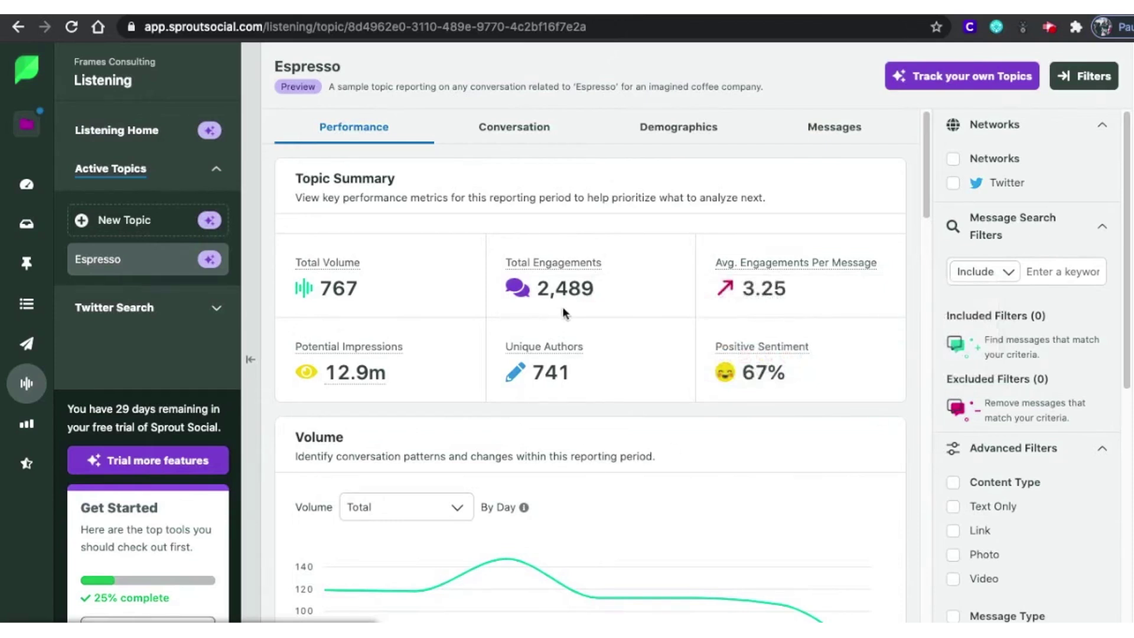
{"action": "mouse_move", "coordinate": [804, 292]}
{"action": "scroll", "coordinate": [767, 407], "scroll_direction": "down", "scroll_amount": 6}
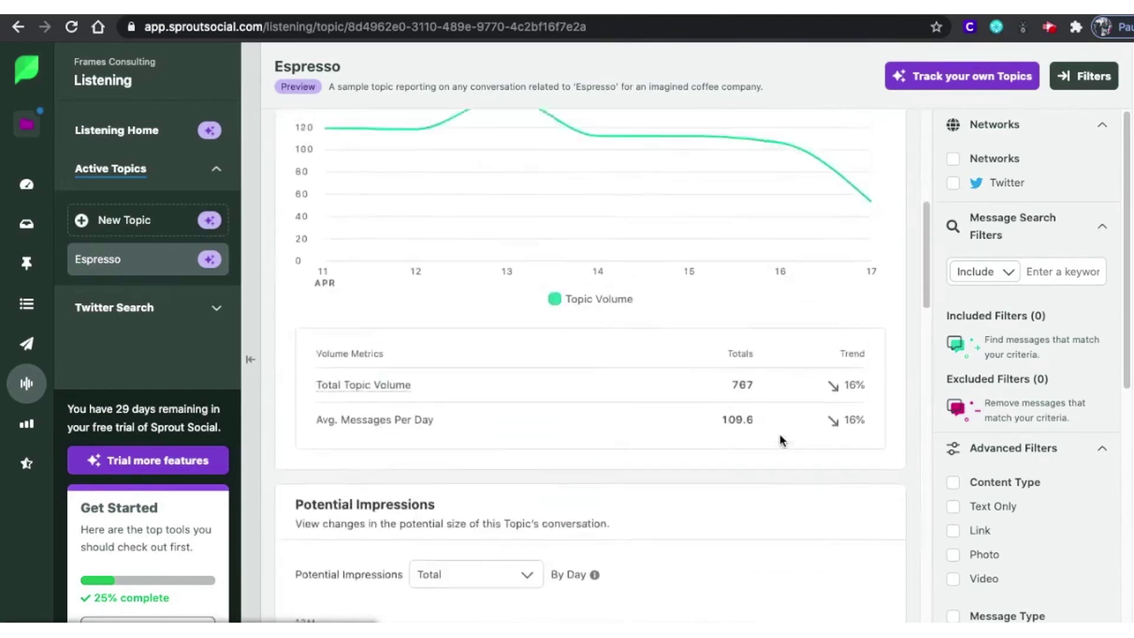
{"action": "scroll", "coordinate": [780, 437], "scroll_direction": "up", "scroll_amount": 3}
{"action": "scroll", "coordinate": [779, 438], "scroll_direction": "down", "scroll_amount": 4}
{"action": "scroll", "coordinate": [780, 440], "scroll_direction": "down", "scroll_amount": 12}
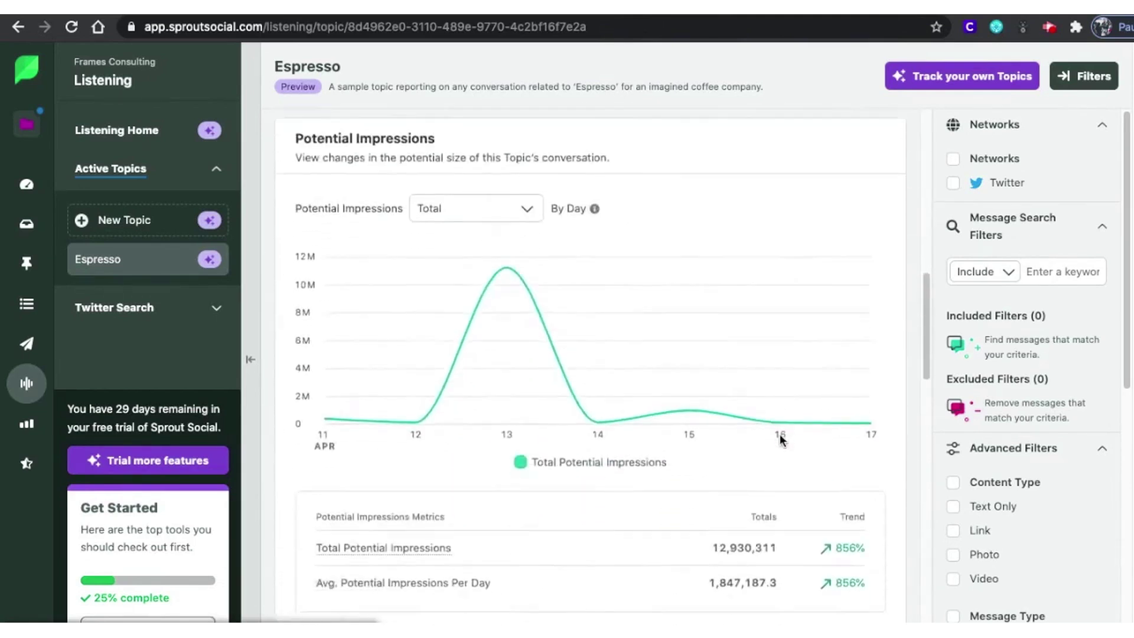
{"action": "scroll", "coordinate": [718, 343], "scroll_direction": "down", "scroll_amount": 4}
{"action": "scroll", "coordinate": [685, 616], "scroll_direction": "down", "scroll_amount": 5}
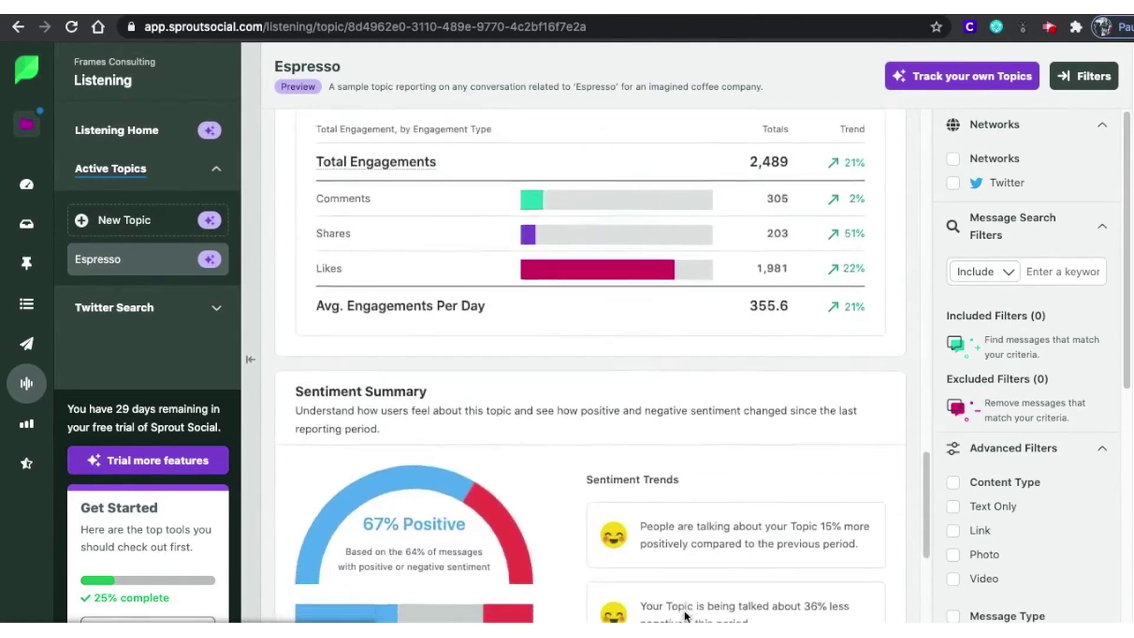
{"action": "scroll", "coordinate": [565, 546], "scroll_direction": "down", "scroll_amount": 3}
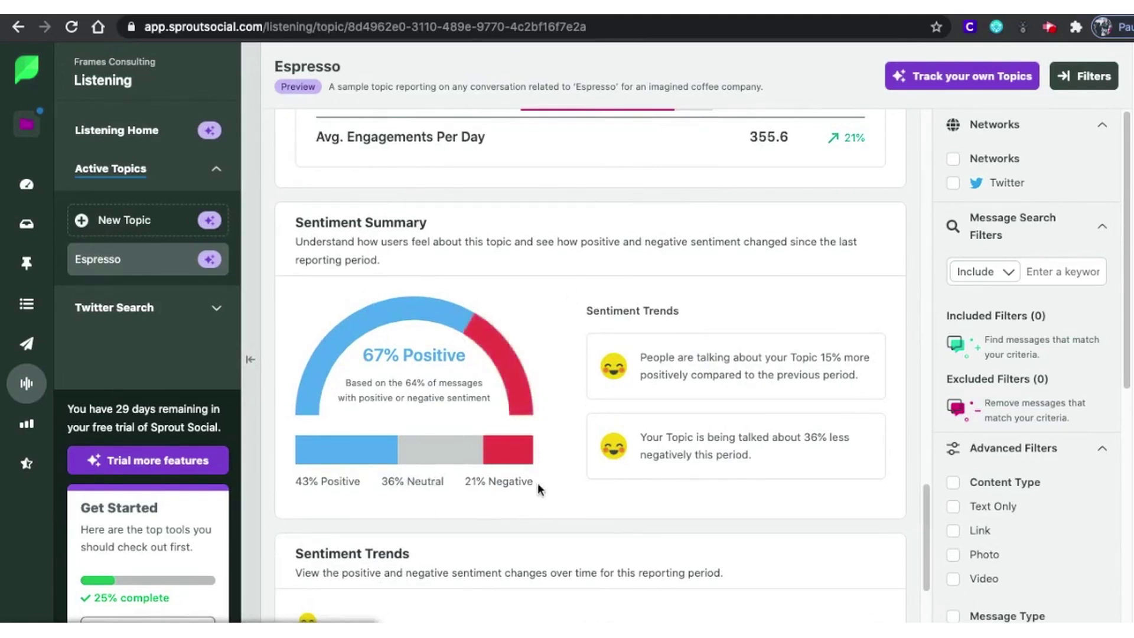
{"action": "scroll", "coordinate": [563, 494], "scroll_direction": "down", "scroll_amount": 5}
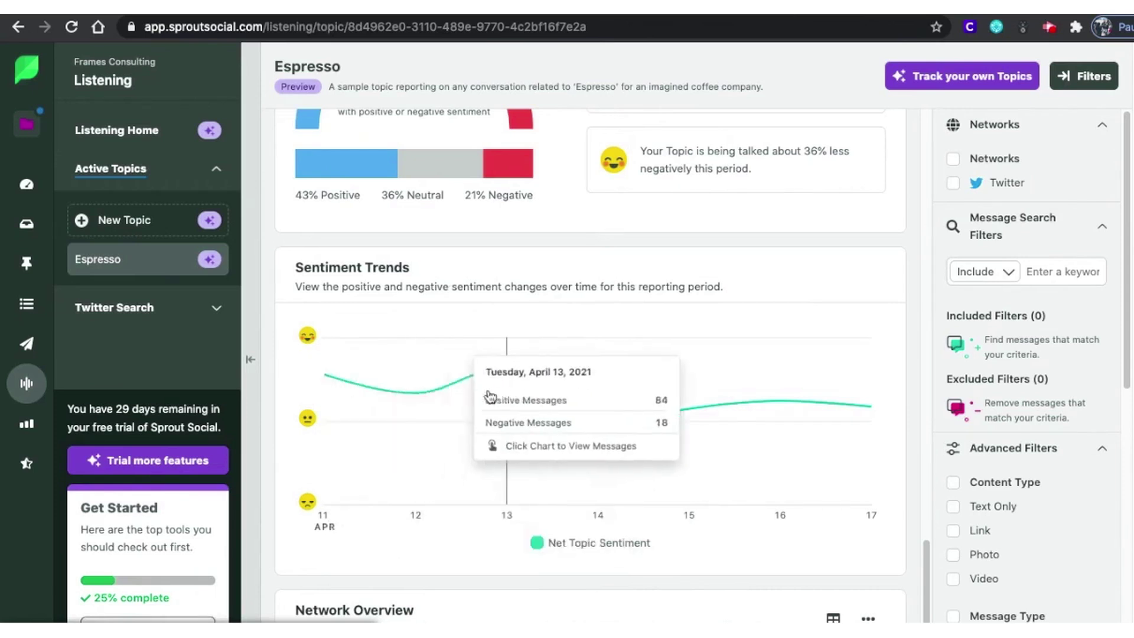
{"action": "scroll", "coordinate": [486, 564], "scroll_direction": "down", "scroll_amount": 2}
{"action": "scroll", "coordinate": [484, 562], "scroll_direction": "up", "scroll_amount": 6}
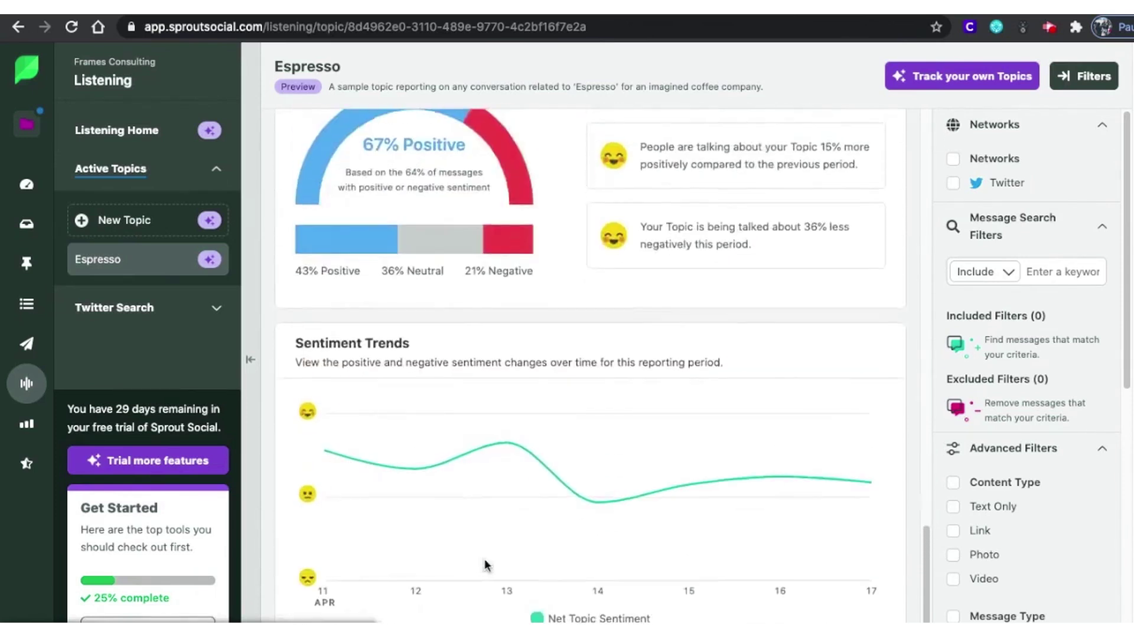
{"action": "scroll", "coordinate": [650, 349], "scroll_direction": "up", "scroll_amount": 10}
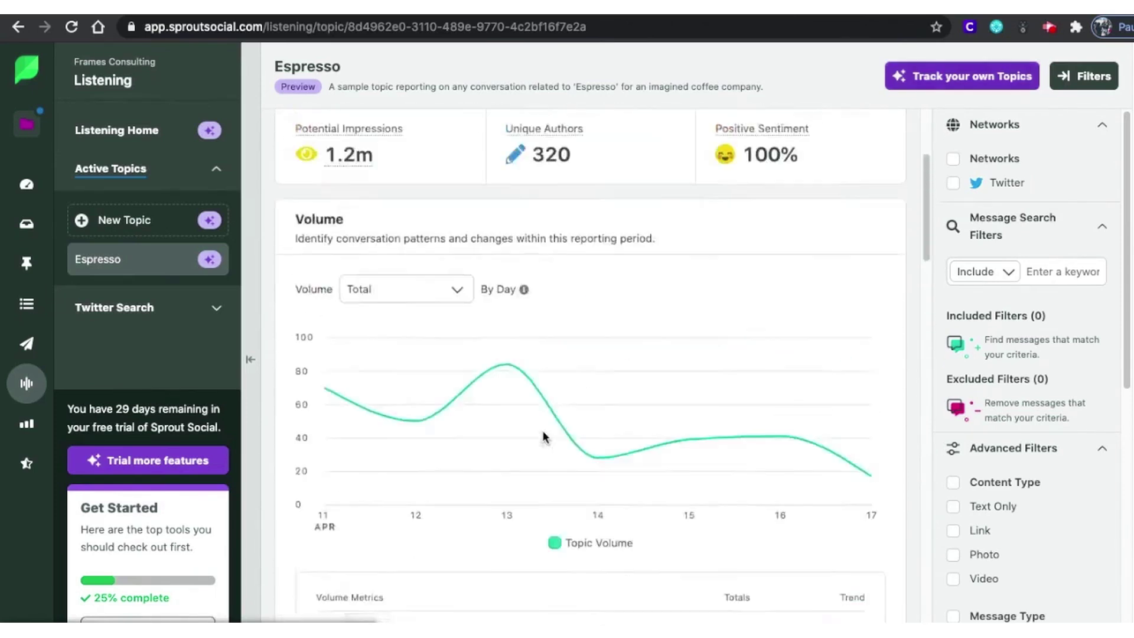
- Switch the Espresso topic to its Conversation tab and scroll down to Related Keywords and Hashtags
{"action": "left_click", "coordinate": [508, 139]}
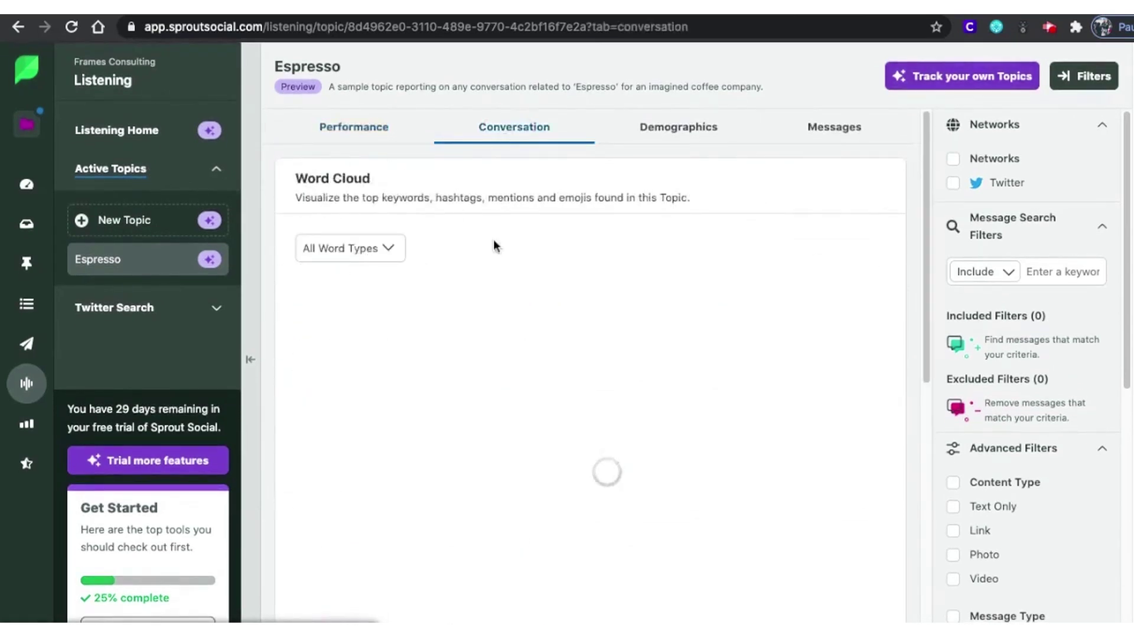
{"action": "scroll", "coordinate": [481, 364], "scroll_direction": "down", "scroll_amount": 3}
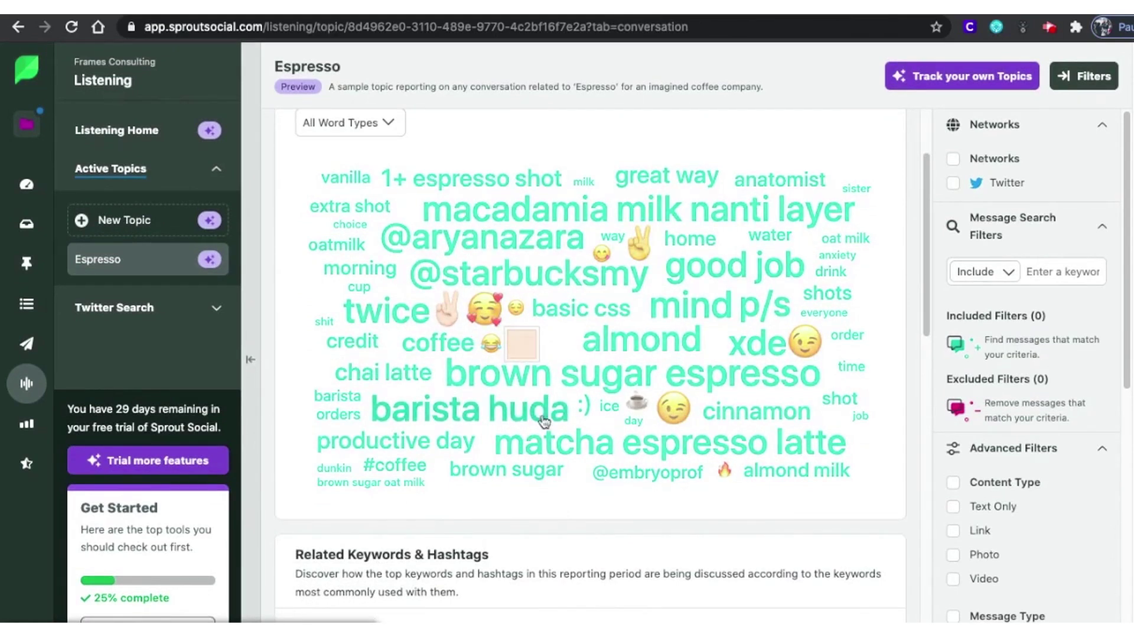
{"action": "scroll", "coordinate": [583, 496], "scroll_direction": "down", "scroll_amount": 10}
{"action": "scroll", "coordinate": [583, 496], "scroll_direction": "down", "scroll_amount": 1}
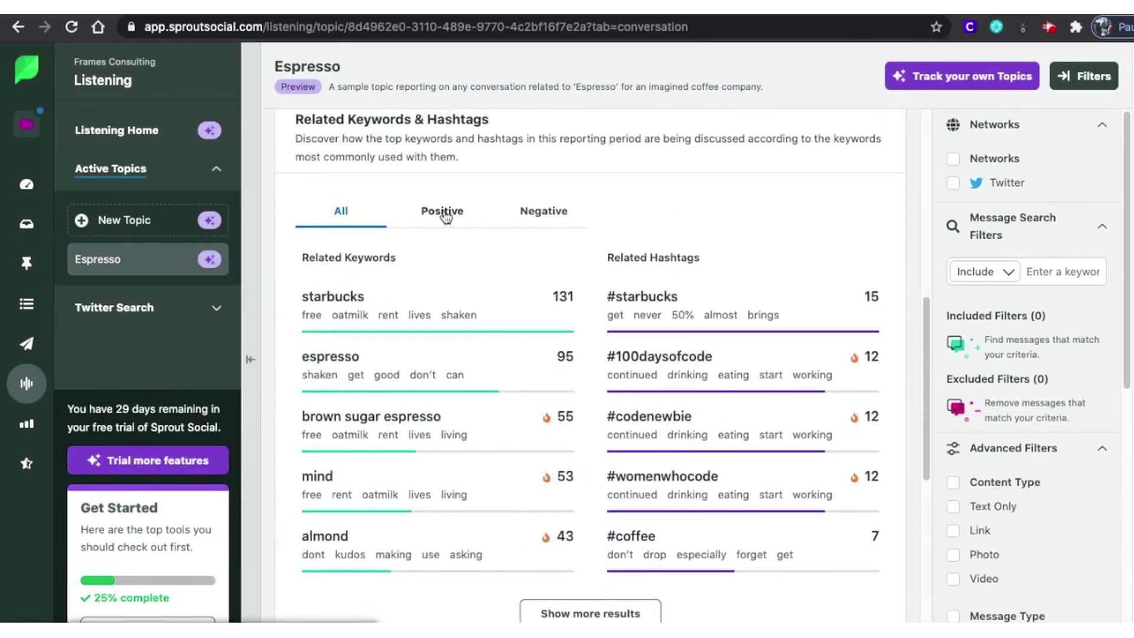
- Load more related keywords and hashtags, then filter them to positive conversations only
{"action": "left_click", "coordinate": [585, 613]}
{"action": "scroll", "coordinate": [531, 413], "scroll_direction": "down", "scroll_amount": 2}
{"action": "scroll", "coordinate": [565, 436], "scroll_direction": "down", "scroll_amount": 10}
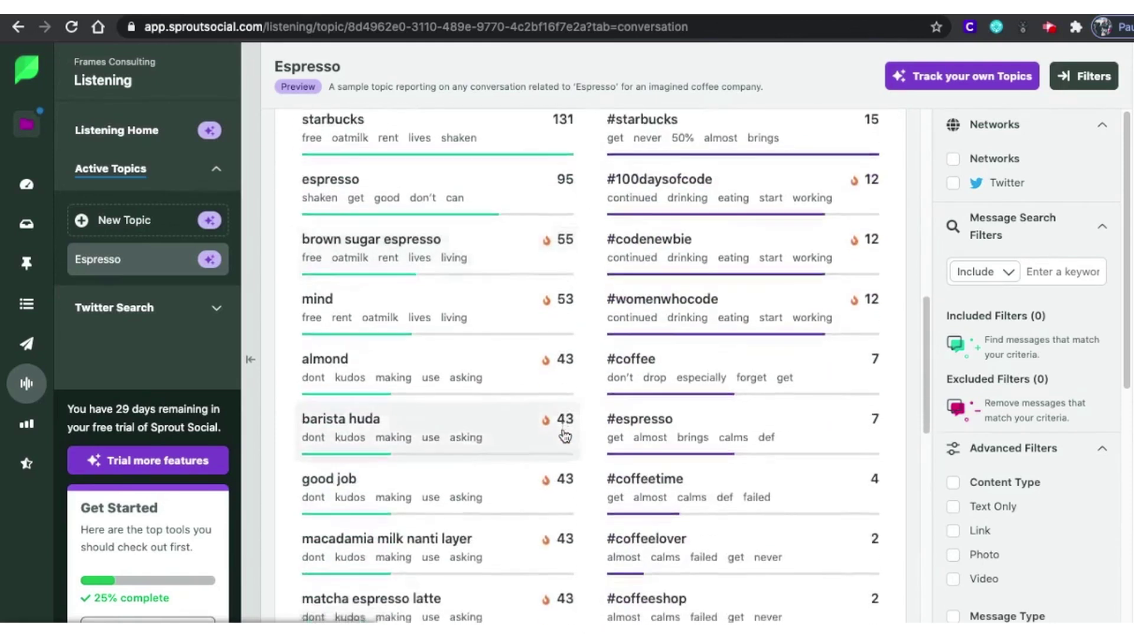
{"action": "scroll", "coordinate": [565, 436], "scroll_direction": "up", "scroll_amount": 15}
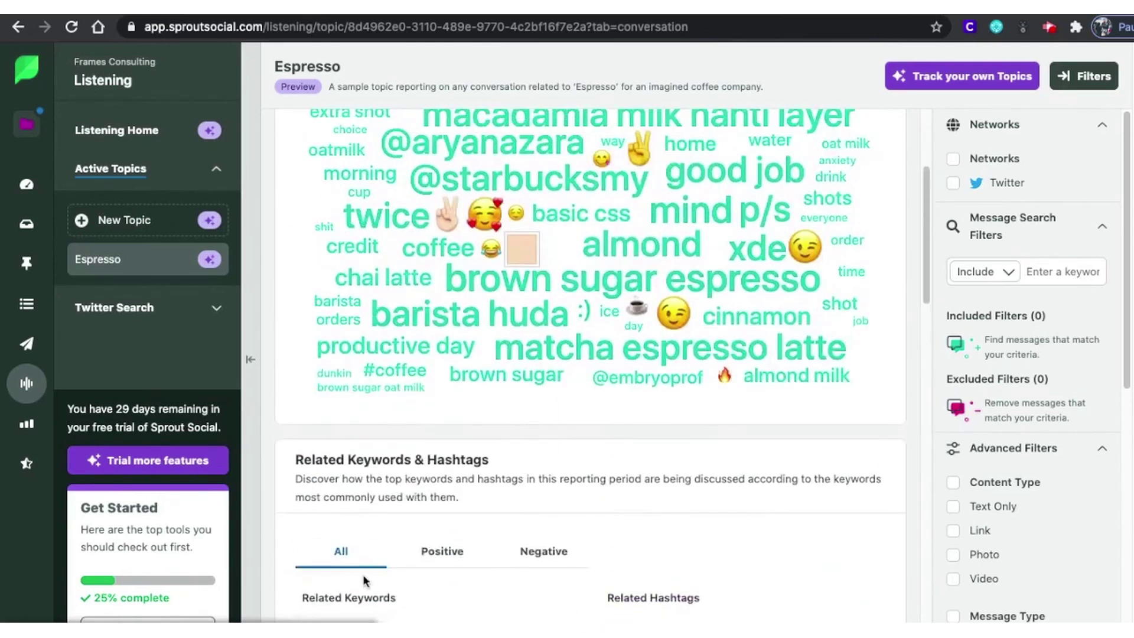
{"action": "scroll", "coordinate": [362, 577], "scroll_direction": "down", "scroll_amount": 4}
{"action": "left_click", "coordinate": [447, 436]}
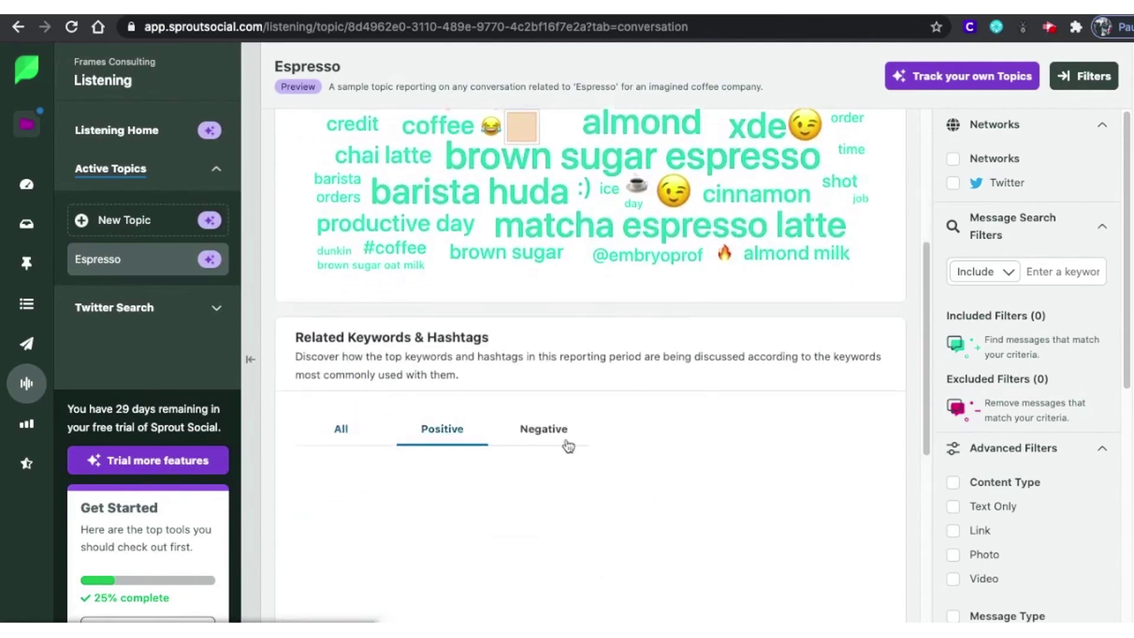
{"action": "scroll", "coordinate": [565, 444], "scroll_direction": "down", "scroll_amount": 8}
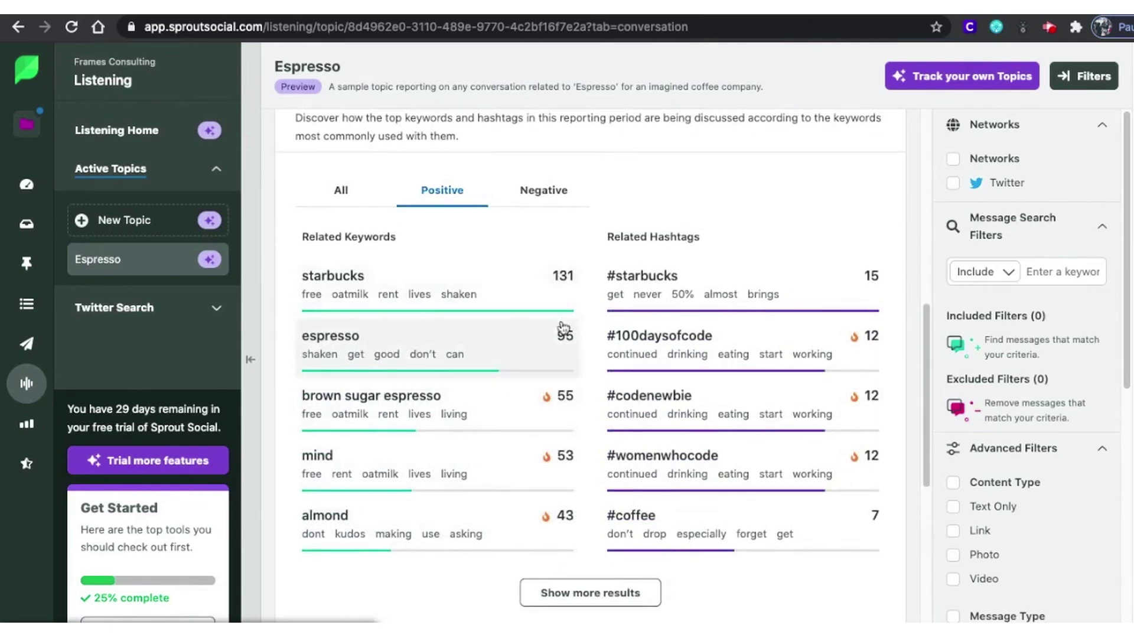
{"action": "scroll", "coordinate": [545, 67], "scroll_direction": "down", "scroll_amount": 10}
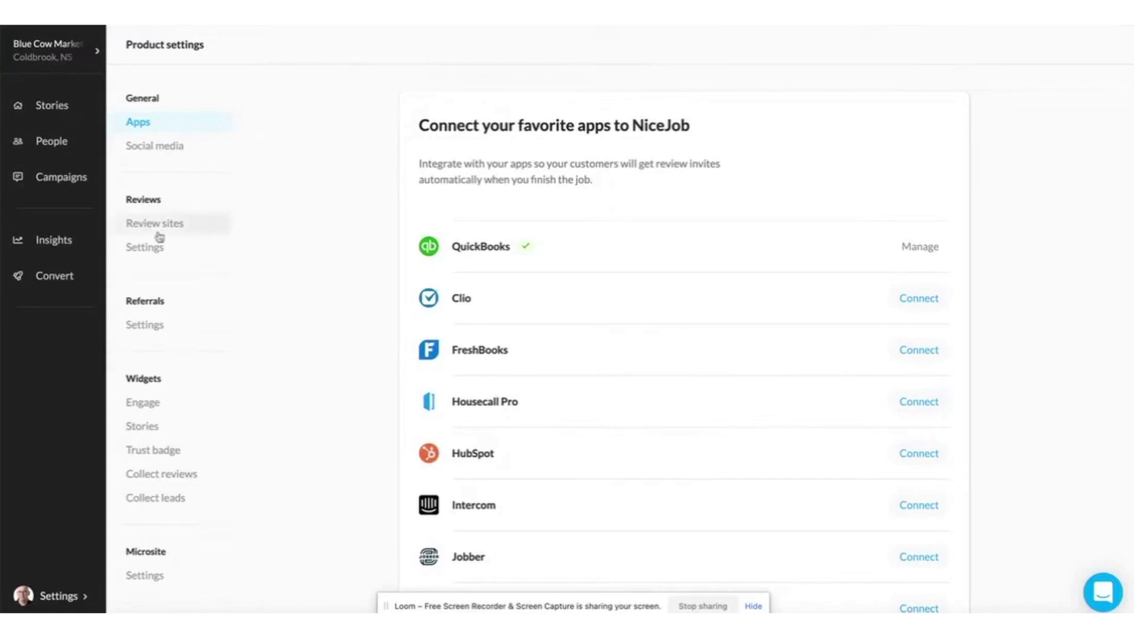
- Open NiceJob's Campaigns V2 page, where Get reviews shows 17 reviews and 24.3% conversion
{"action": "left_click", "coordinate": [89, 180]}
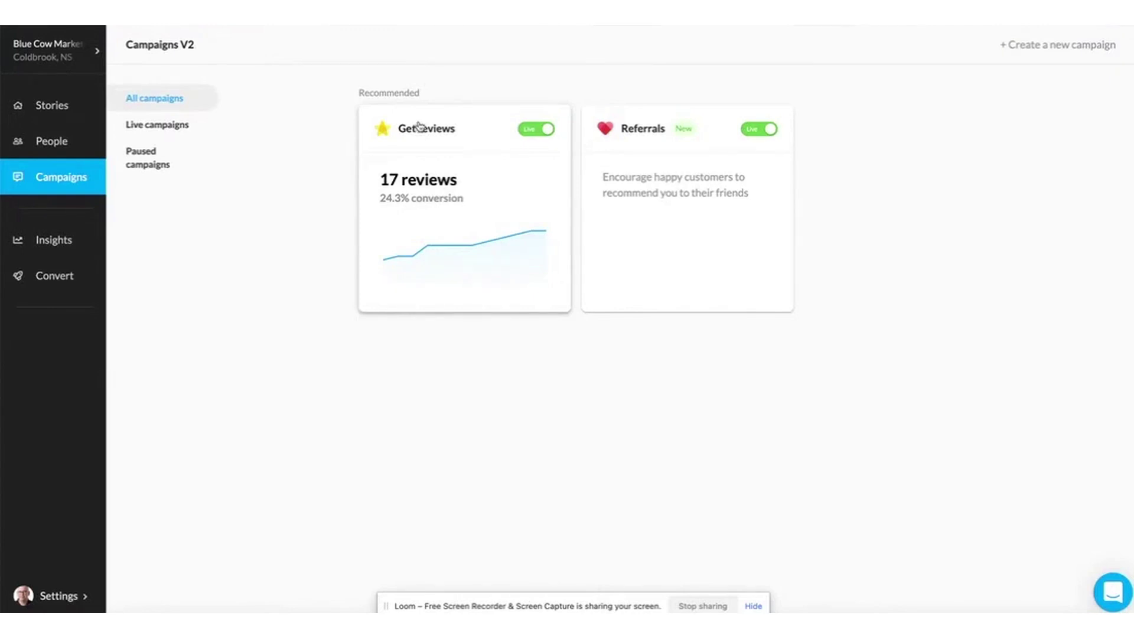
- Open the Get reviews campaign in the campaign editor
{"action": "left_click", "coordinate": [423, 144]}
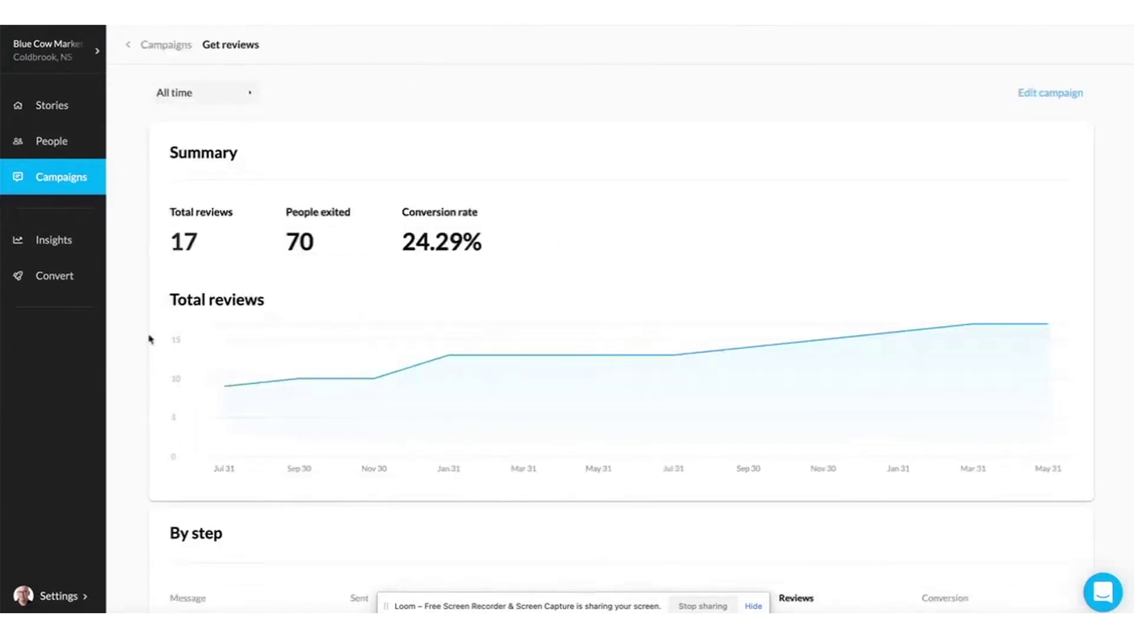
{"action": "left_click", "coordinate": [1042, 94]}
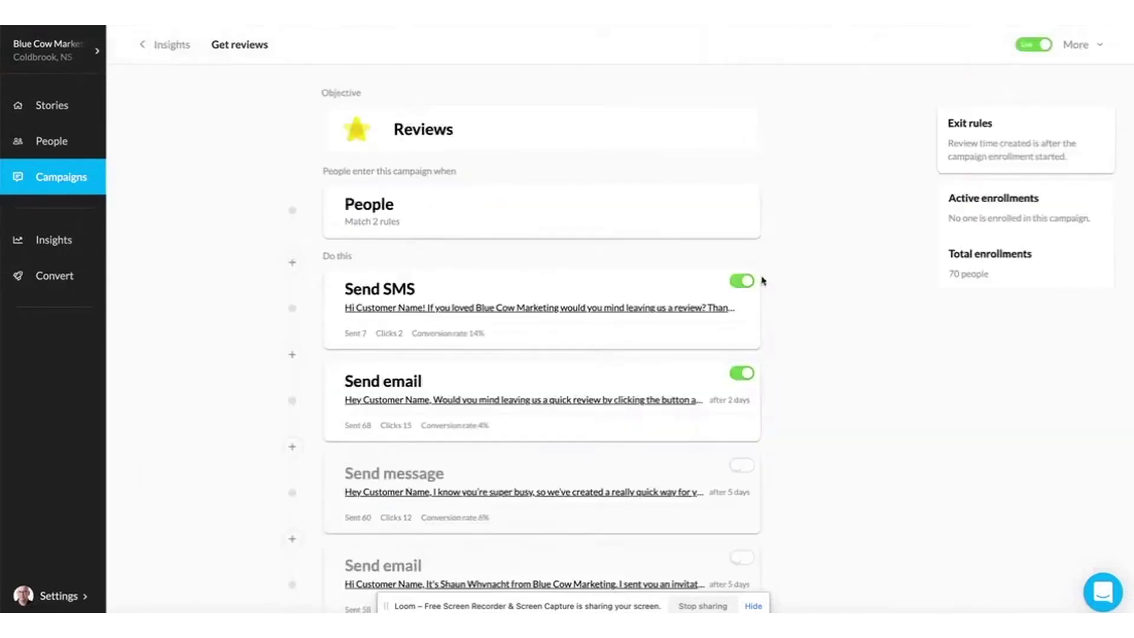
{"action": "scroll", "coordinate": [797, 284], "scroll_direction": "down", "scroll_amount": 2}
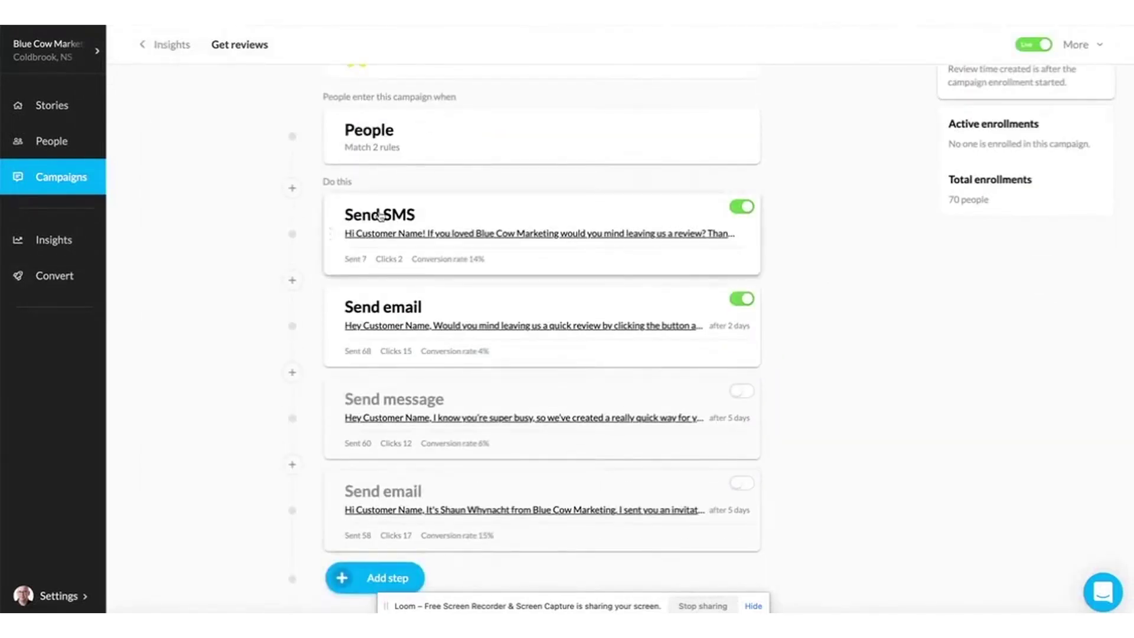
- Copy the review URL from the Send SMS step's message, then close the message
{"action": "left_click", "coordinate": [406, 225]}
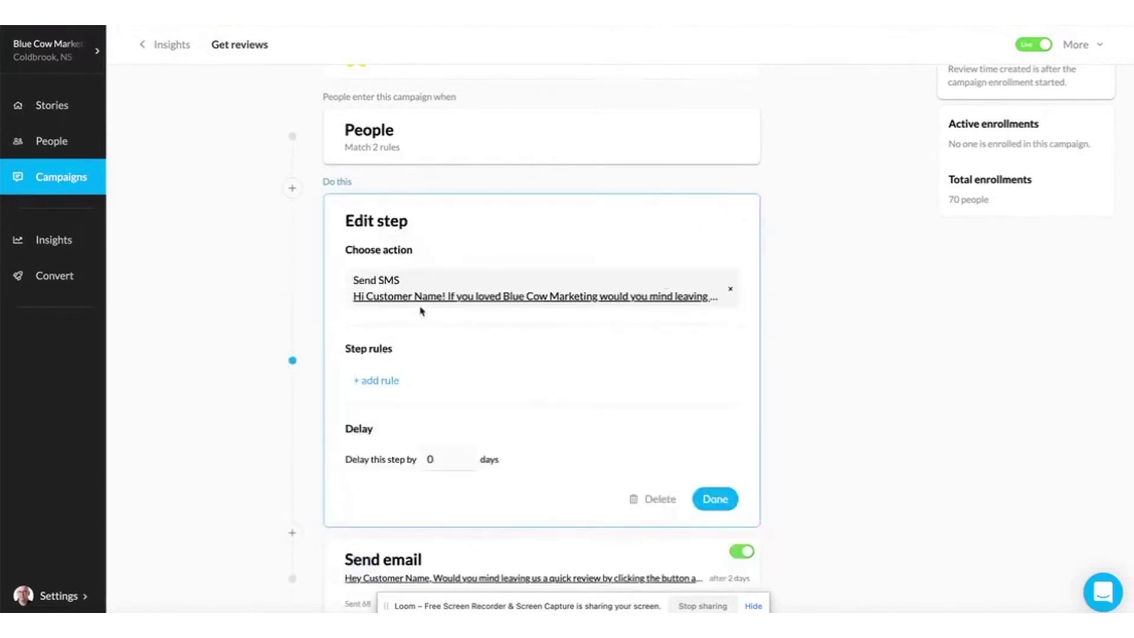
{"action": "left_click", "coordinate": [437, 301]}
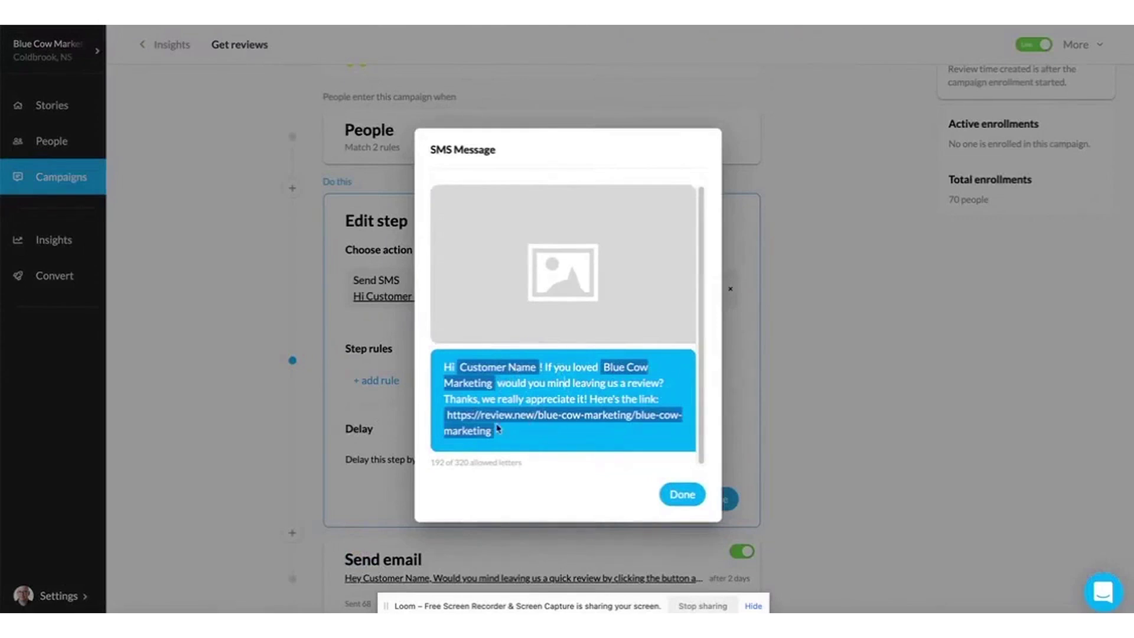
{"action": "left_click_drag", "start_coordinate": [449, 416], "coordinate": [495, 435]}
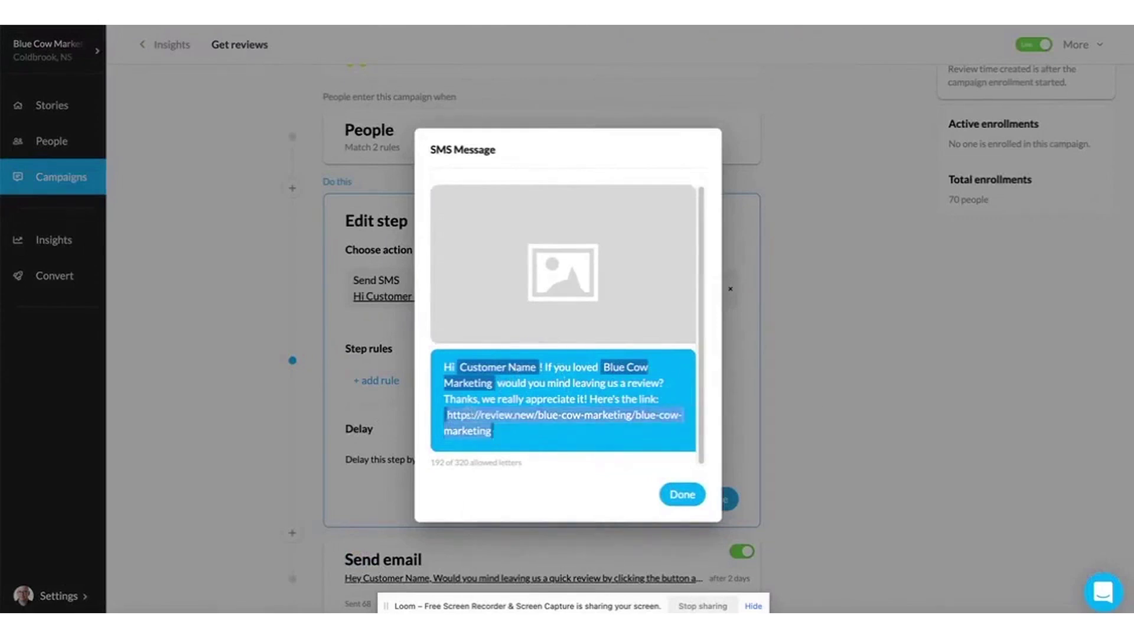
{"action": "right_click", "coordinate": [494, 436]}
{"action": "left_click", "coordinate": [495, 443]}
{"action": "left_click", "coordinate": [683, 496]}
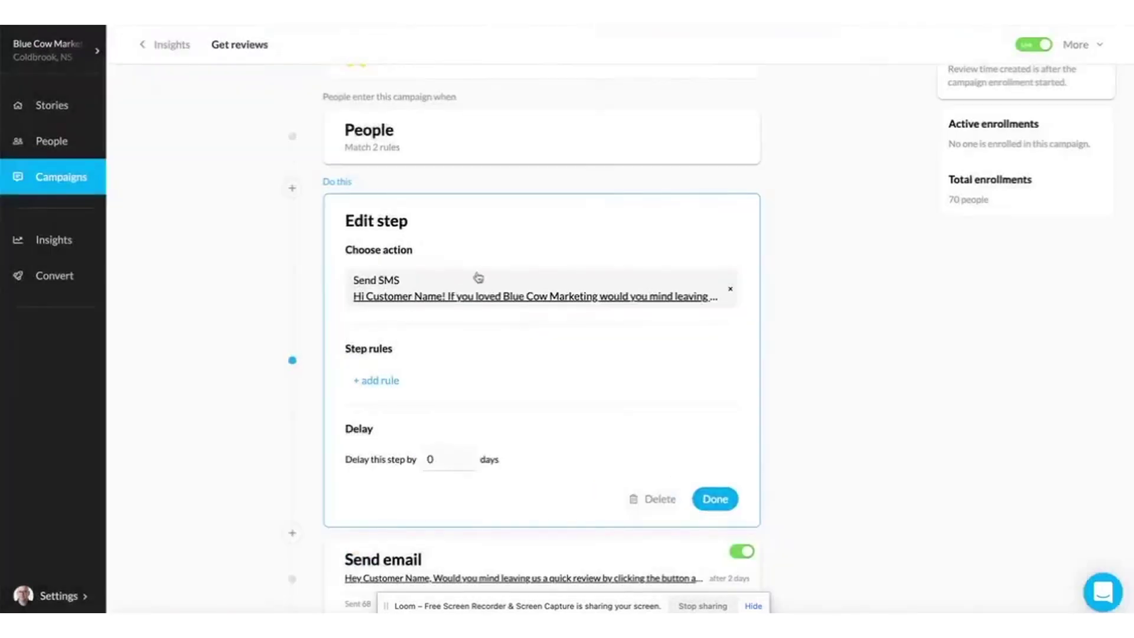
{"action": "scroll", "coordinate": [850, 445], "scroll_direction": "down", "scroll_amount": 4}
- Preview the review request email in the first email step, then close the email and SMS steps
{"action": "left_click", "coordinate": [565, 369]}
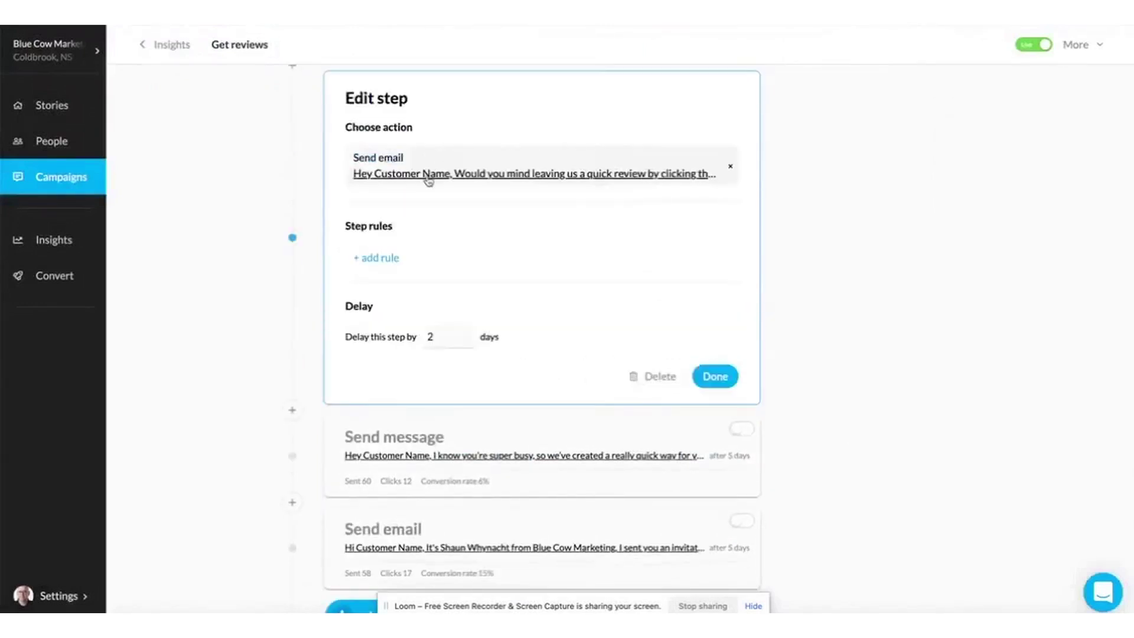
{"action": "left_click", "coordinate": [428, 169]}
{"action": "scroll", "coordinate": [641, 470], "scroll_direction": "down", "scroll_amount": 3}
{"action": "scroll", "coordinate": [643, 455], "scroll_direction": "up", "scroll_amount": 3}
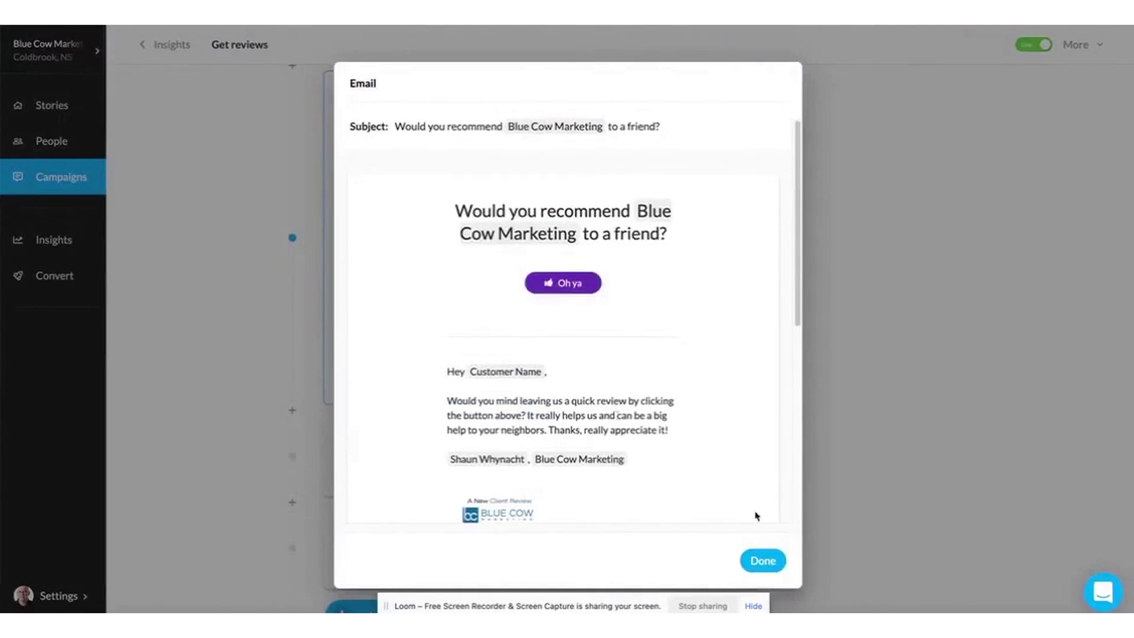
{"action": "left_click", "coordinate": [771, 561]}
{"action": "scroll", "coordinate": [819, 385], "scroll_direction": "up", "scroll_amount": 10}
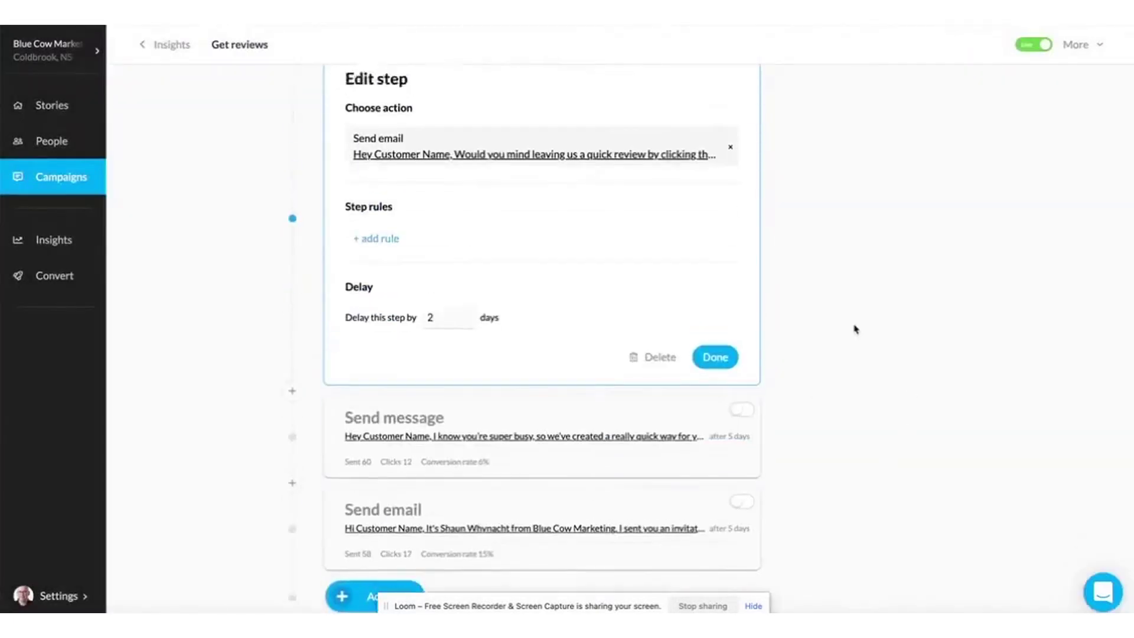
{"action": "scroll", "coordinate": [743, 421], "scroll_direction": "down", "scroll_amount": 6}
{"action": "left_click", "coordinate": [717, 547]}
{"action": "scroll", "coordinate": [853, 349], "scroll_direction": "up", "scroll_amount": 2}
{"action": "left_click", "coordinate": [736, 368]}
- Preview the Send message step's email, typing and deleting test text in its body, then close it
{"action": "scroll", "coordinate": [522, 301], "scroll_direction": "up", "scroll_amount": 1}
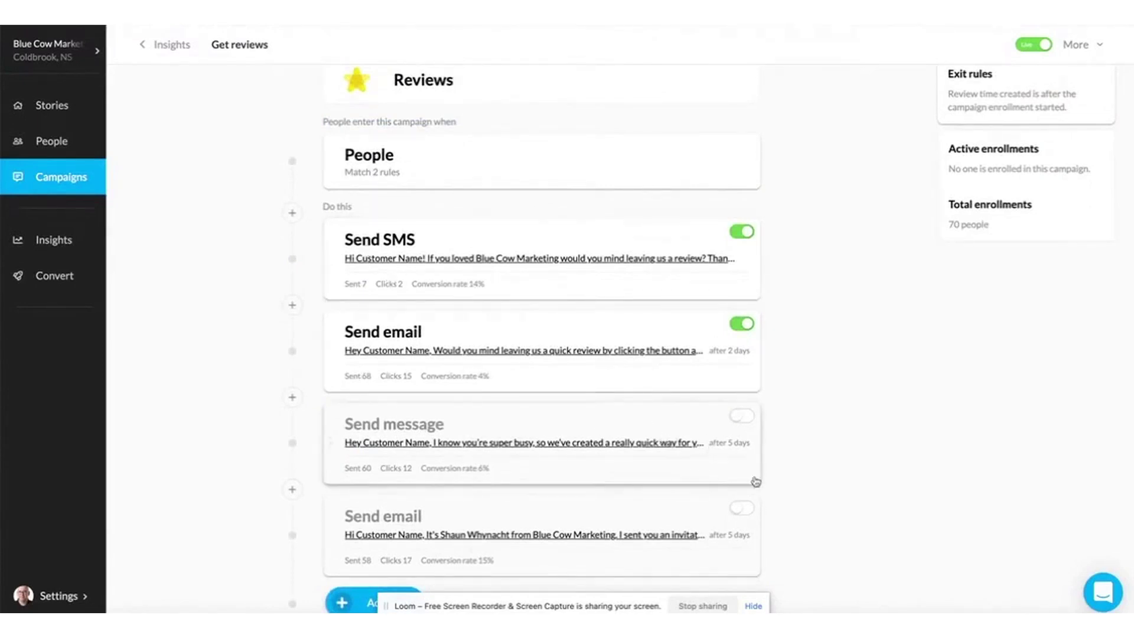
{"action": "scroll", "coordinate": [735, 517], "scroll_direction": "down", "scroll_amount": 1}
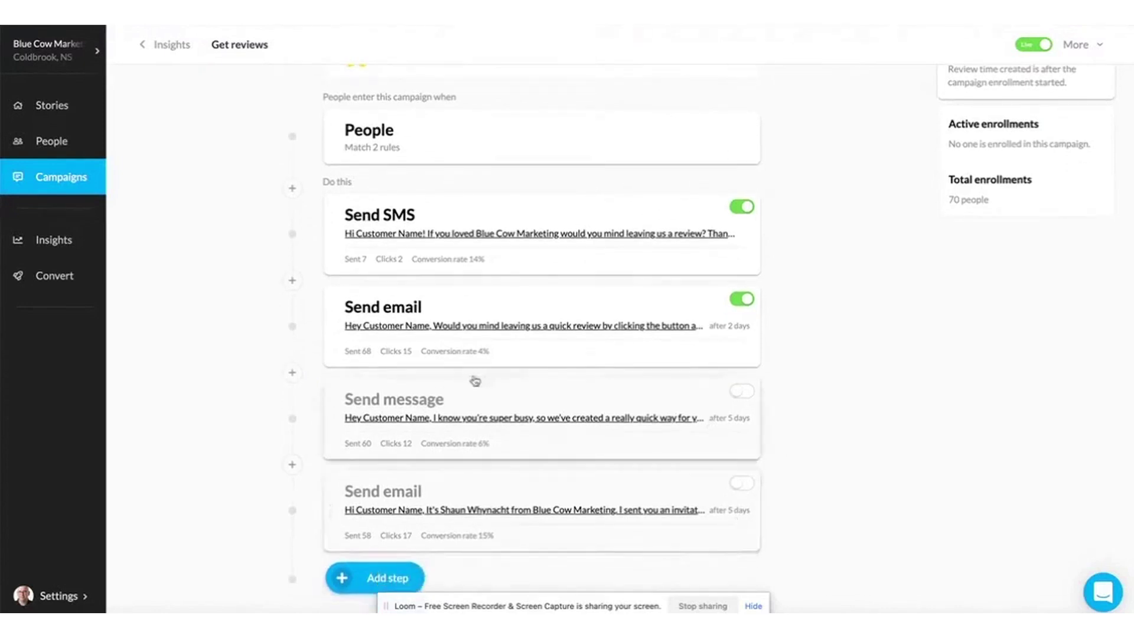
{"action": "left_click", "coordinate": [565, 420]}
{"action": "left_click", "coordinate": [521, 494]}
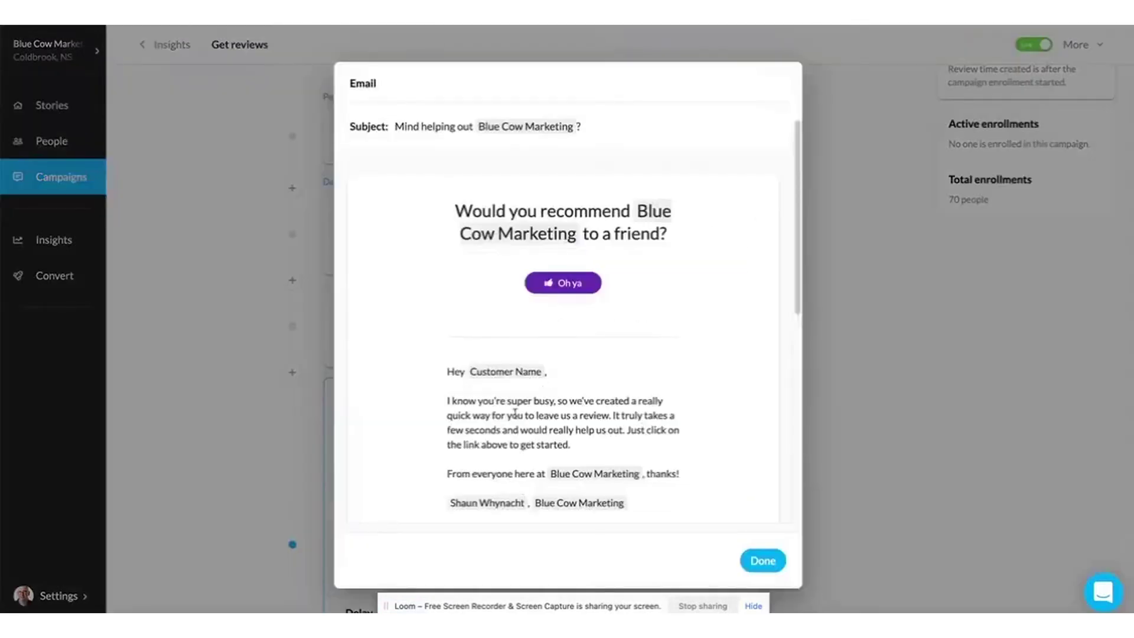
{"action": "left_click", "coordinate": [589, 447]}
{"action": "key", "text": "Return"}
{"action": "type", "text": "dsfdsf"}
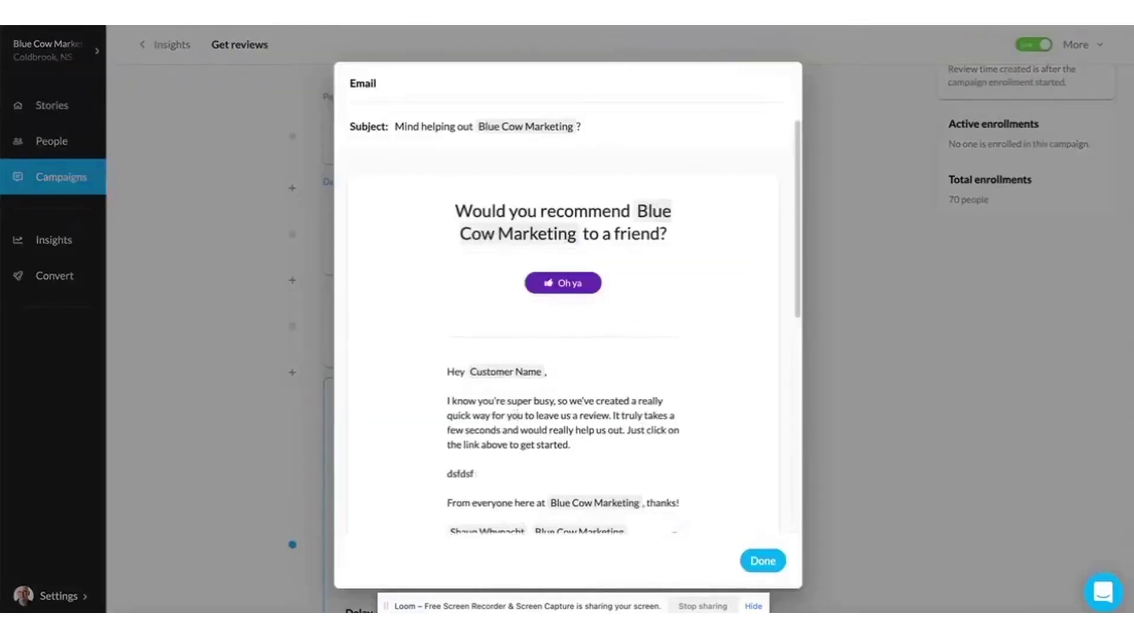
{"action": "key", "text": "BackSpace"}
{"action": "key", "text": "BackSpace"}
{"action": "left_click", "coordinate": [763, 560]}
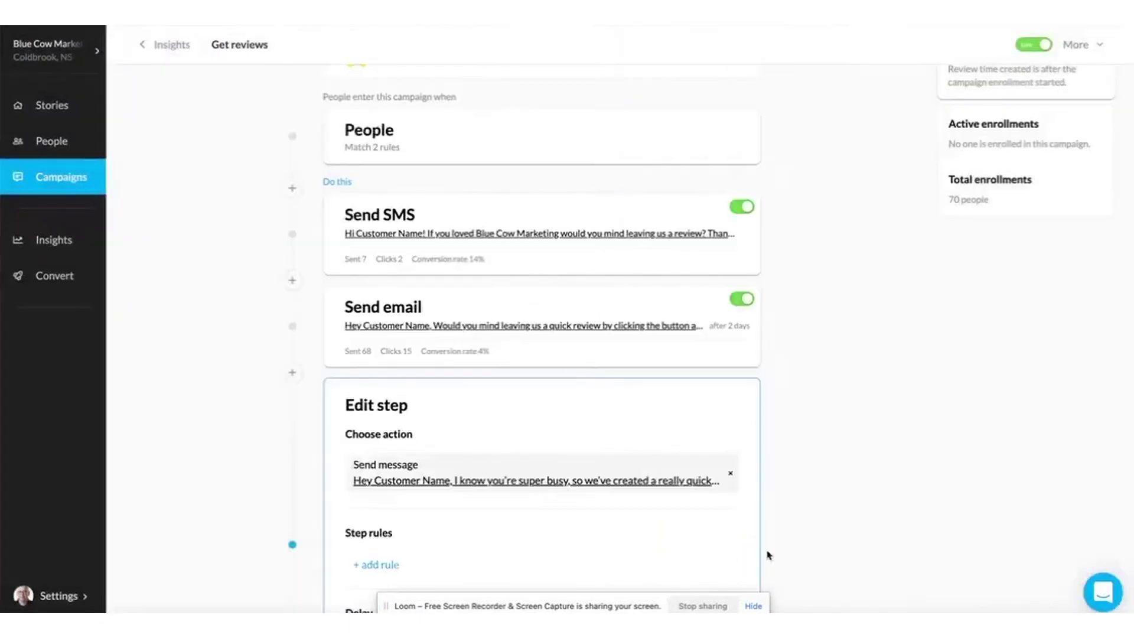
{"action": "scroll", "coordinate": [700, 468], "scroll_direction": "down", "scroll_amount": 4}
{"action": "left_click", "coordinate": [716, 431]}
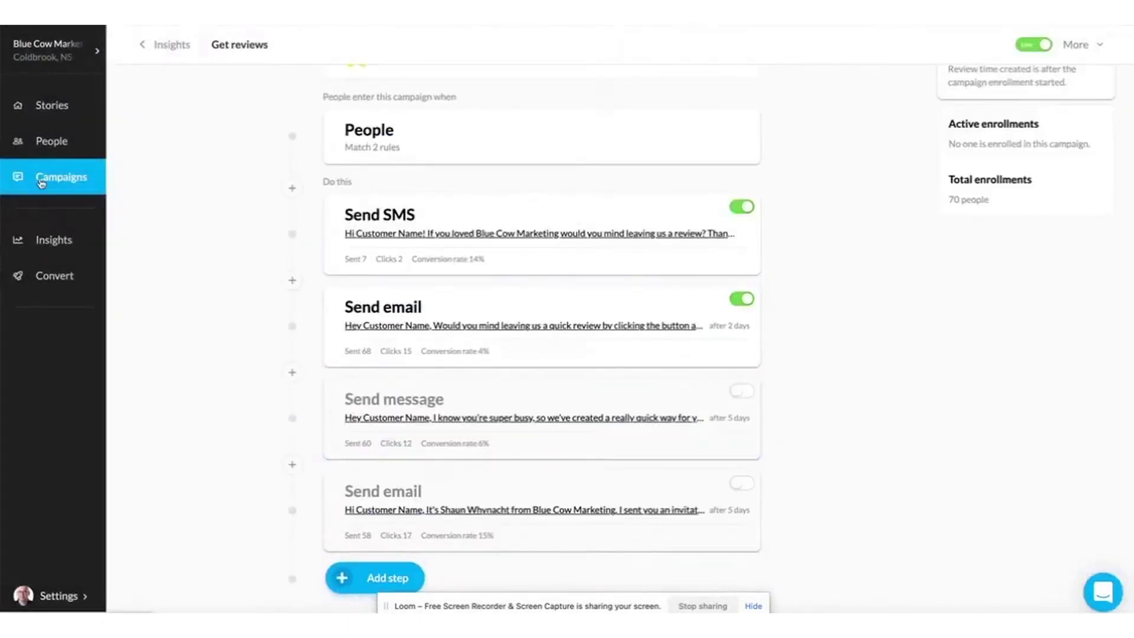
- Return to Campaigns and open the Referrals campaign's results
{"action": "left_click", "coordinate": [102, 171]}
{"action": "left_click", "coordinate": [785, 298]}
{"action": "scroll", "coordinate": [771, 304], "scroll_direction": "down", "scroll_amount": 3}
- Edit the Referrals campaign and view its entry rules: reviews within 90 days above 3.5 stars
{"action": "scroll", "coordinate": [825, 236], "scroll_direction": "up", "scroll_amount": 3}
{"action": "left_click", "coordinate": [1043, 95]}
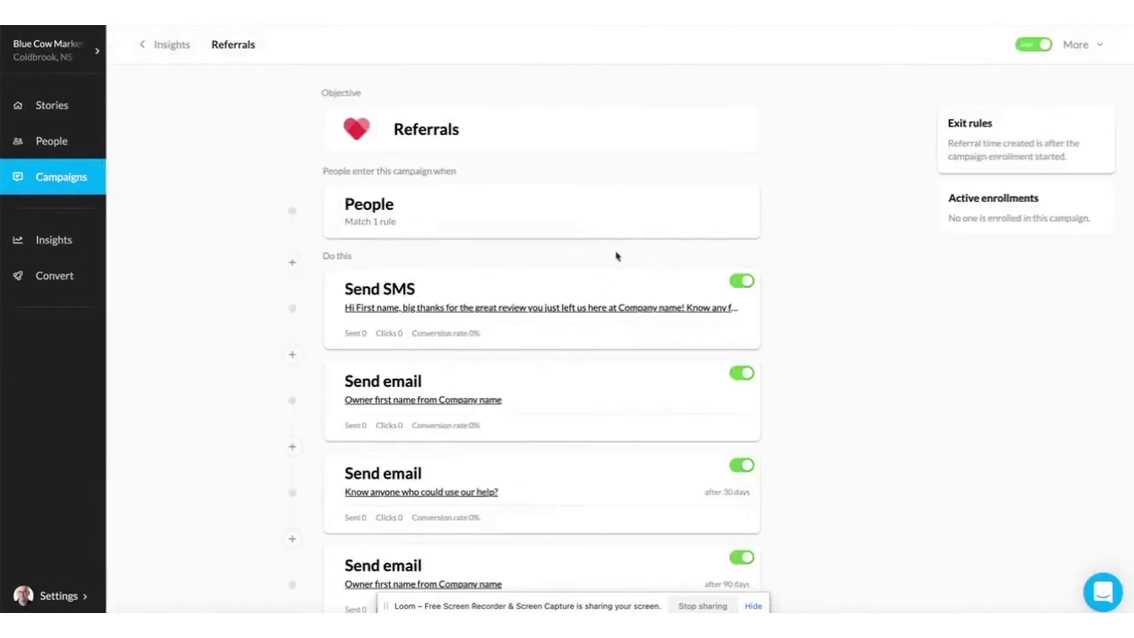
{"action": "left_click", "coordinate": [394, 211]}
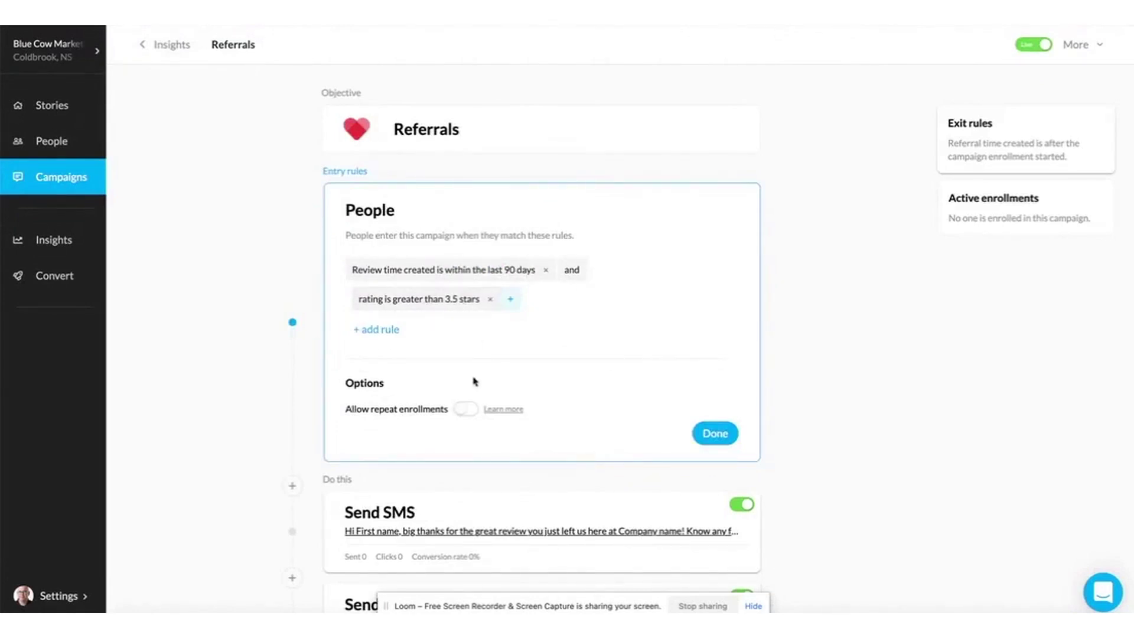
{"action": "scroll", "coordinate": [614, 461], "scroll_direction": "down", "scroll_amount": 2}
- Open the referral Send SMS step's message, then cancel without changes
{"action": "left_click", "coordinate": [558, 447]}
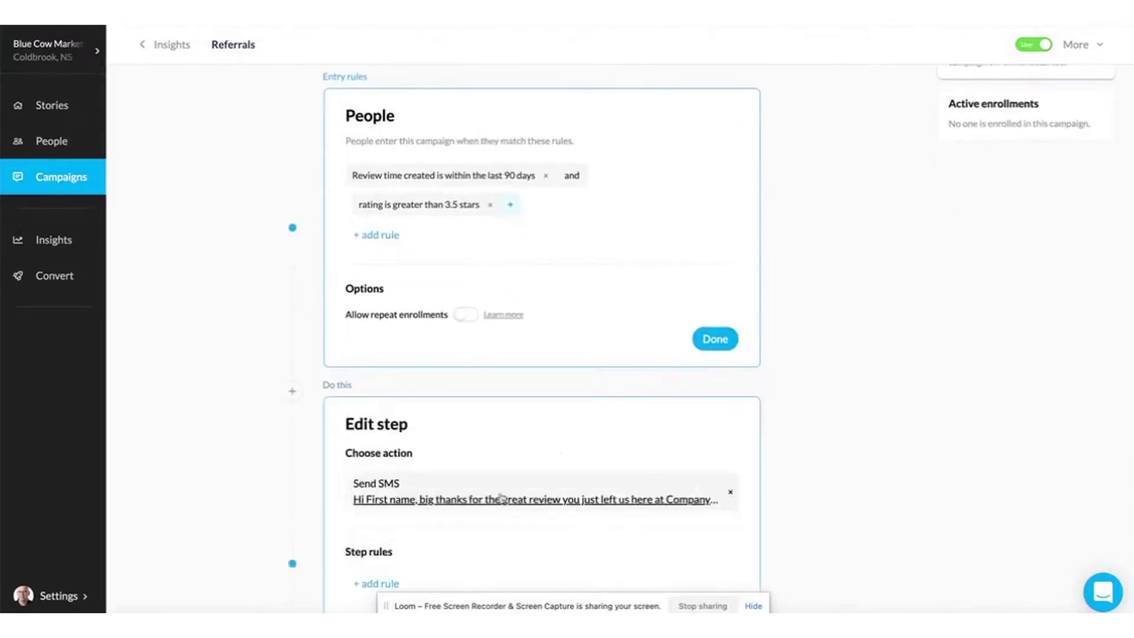
{"action": "left_click", "coordinate": [500, 499]}
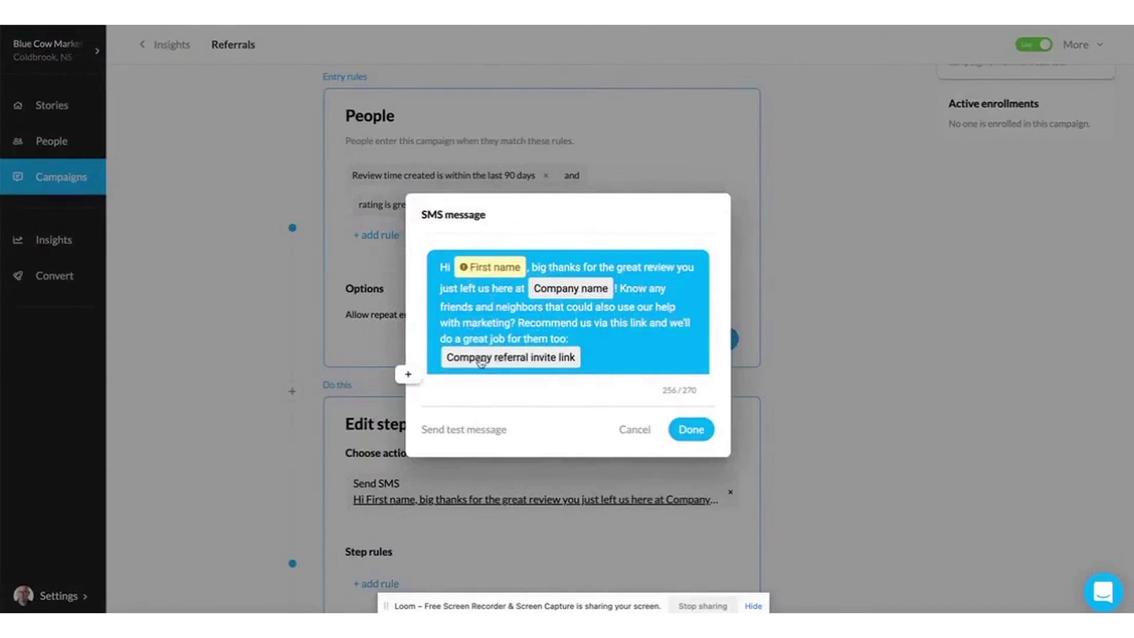
{"action": "left_click", "coordinate": [628, 435]}
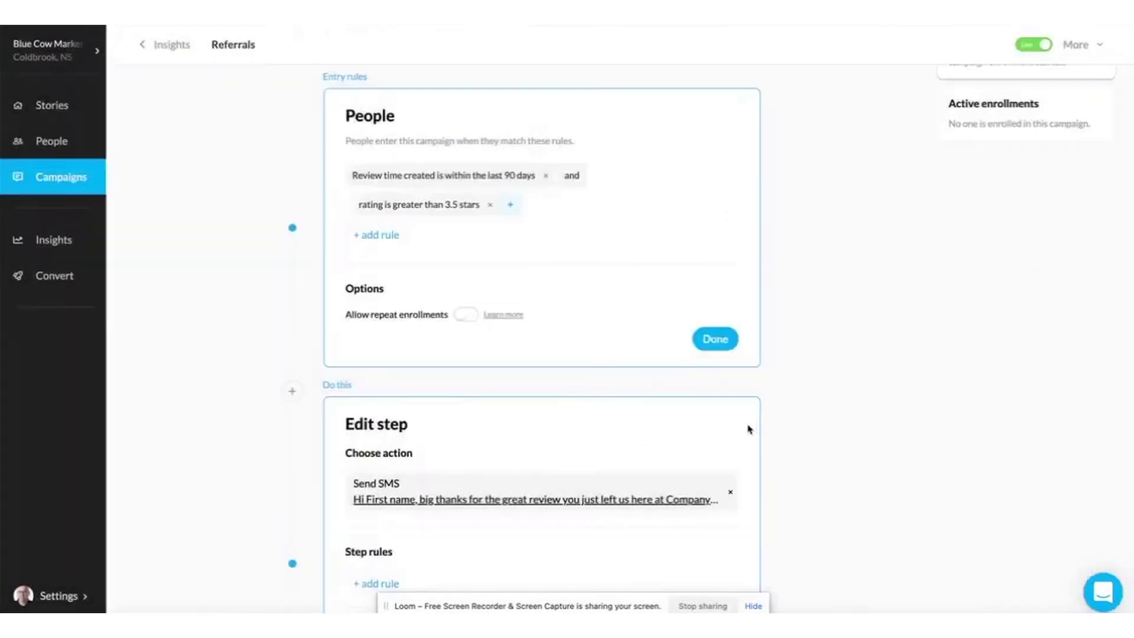
{"action": "scroll", "coordinate": [768, 448], "scroll_direction": "down", "scroll_amount": 6}
{"action": "scroll", "coordinate": [791, 458], "scroll_direction": "up", "scroll_amount": 8}
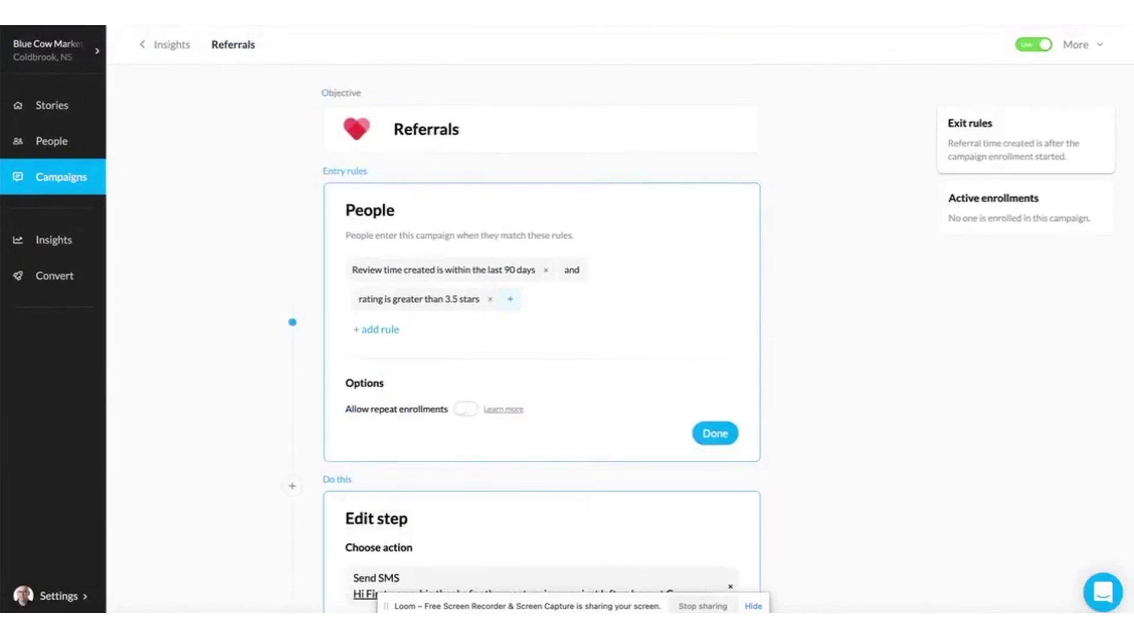
- Load the copied review link in a new tab and look over the public review page's site choices
{"action": "key", "text": "ctrl+t"}
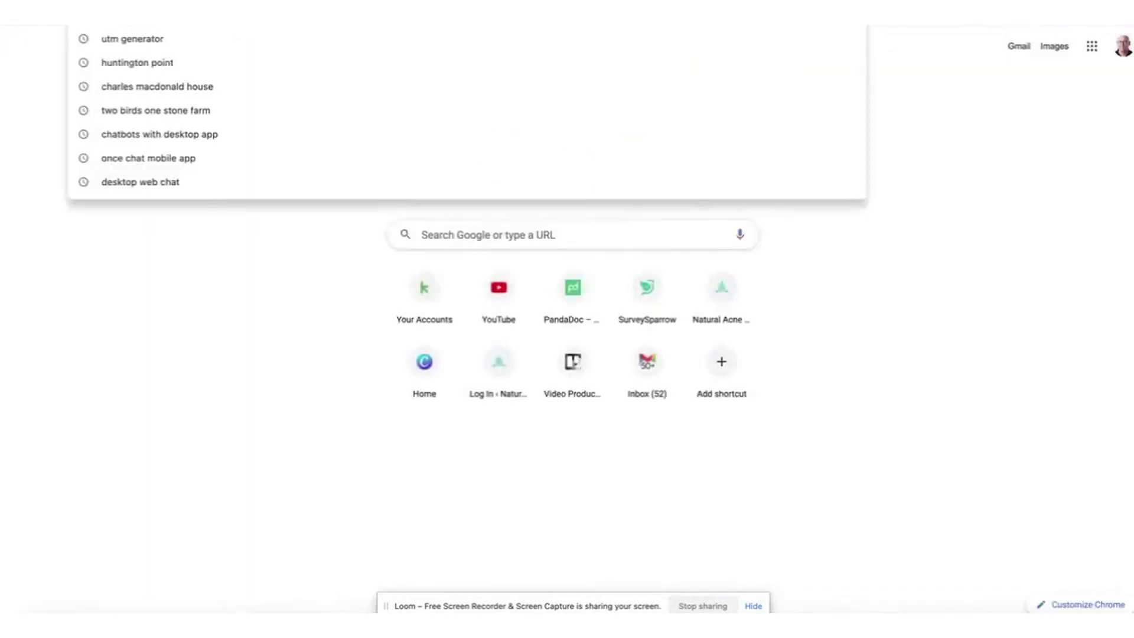
{"action": "type", "text": "https://review.meadblue.com/marketing/blue-cow-marketing"}
{"action": "key", "text": "Return"}
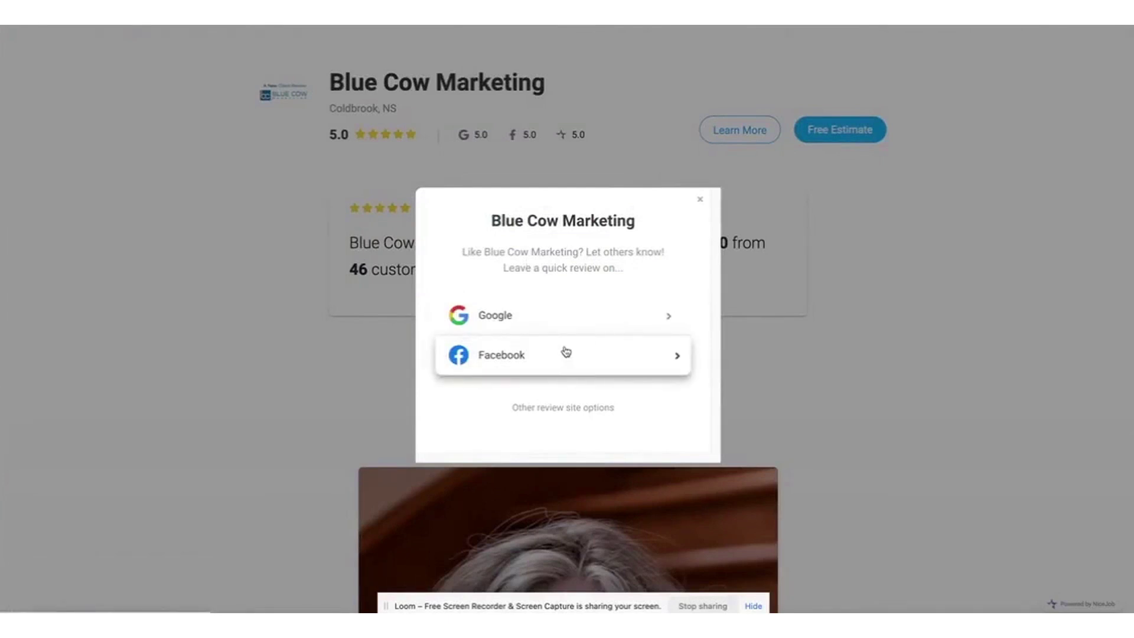
{"action": "left_click", "coordinate": [551, 408]}
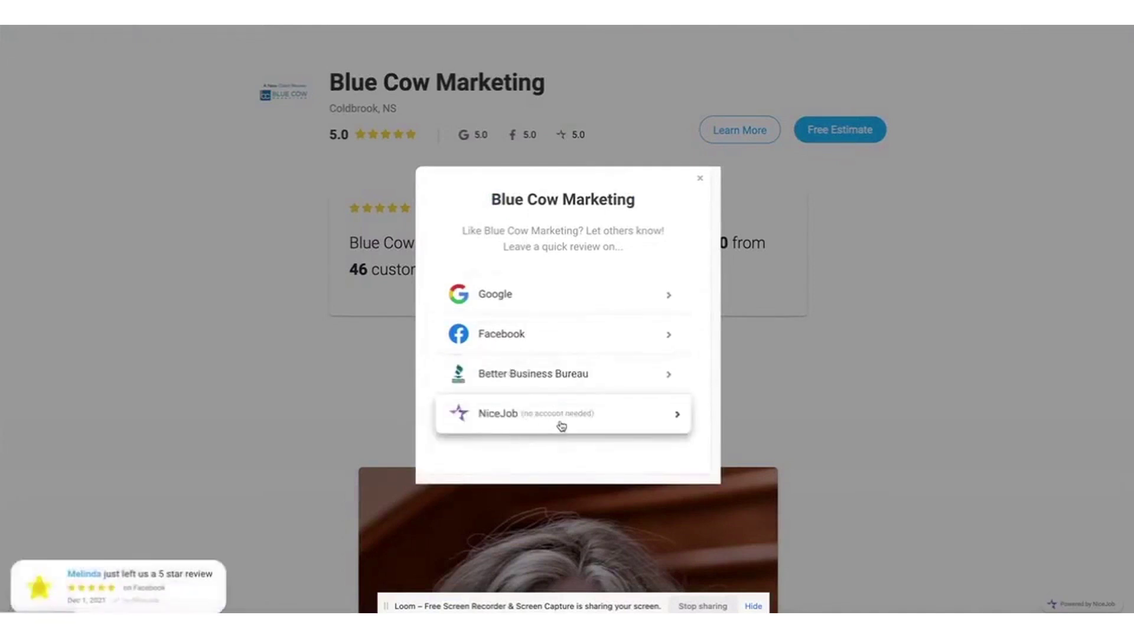
{"action": "left_click", "coordinate": [700, 178]}
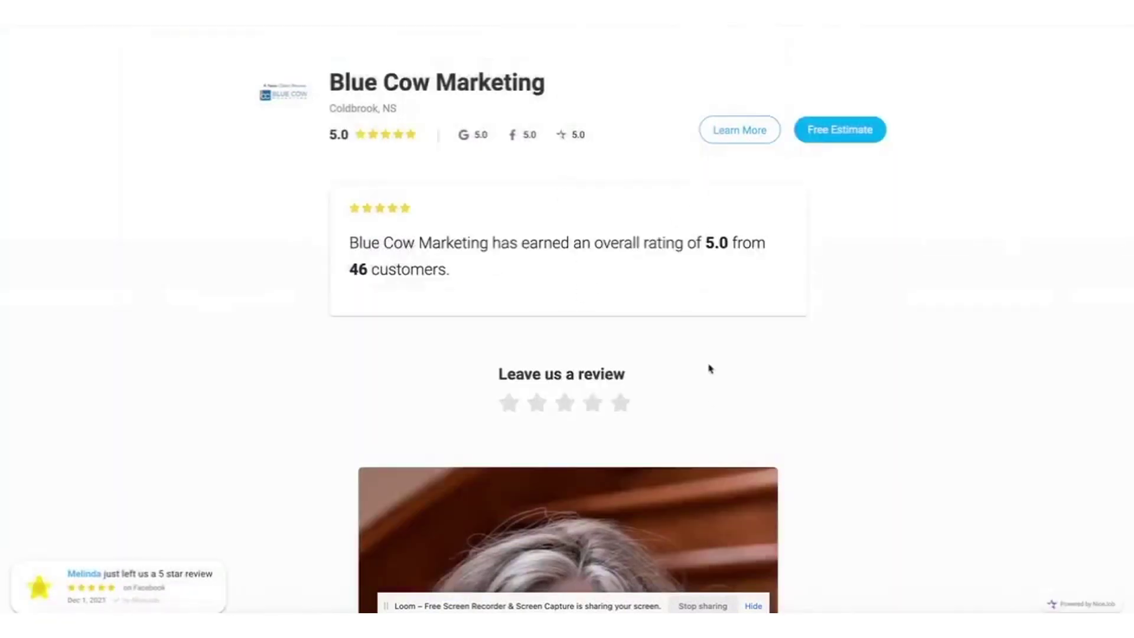
{"action": "scroll", "coordinate": [867, 318], "scroll_direction": "down", "scroll_amount": 5}
{"action": "scroll", "coordinate": [871, 316], "scroll_direction": "down", "scroll_amount": 13}
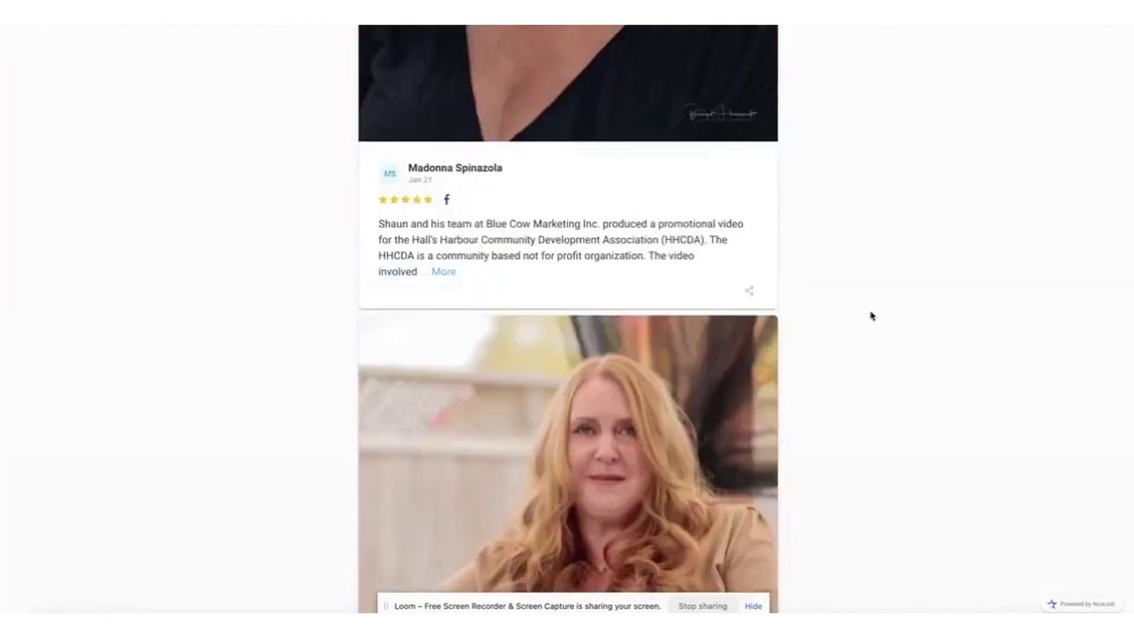
{"action": "scroll", "coordinate": [273, 388], "scroll_direction": "up", "scroll_amount": 13}
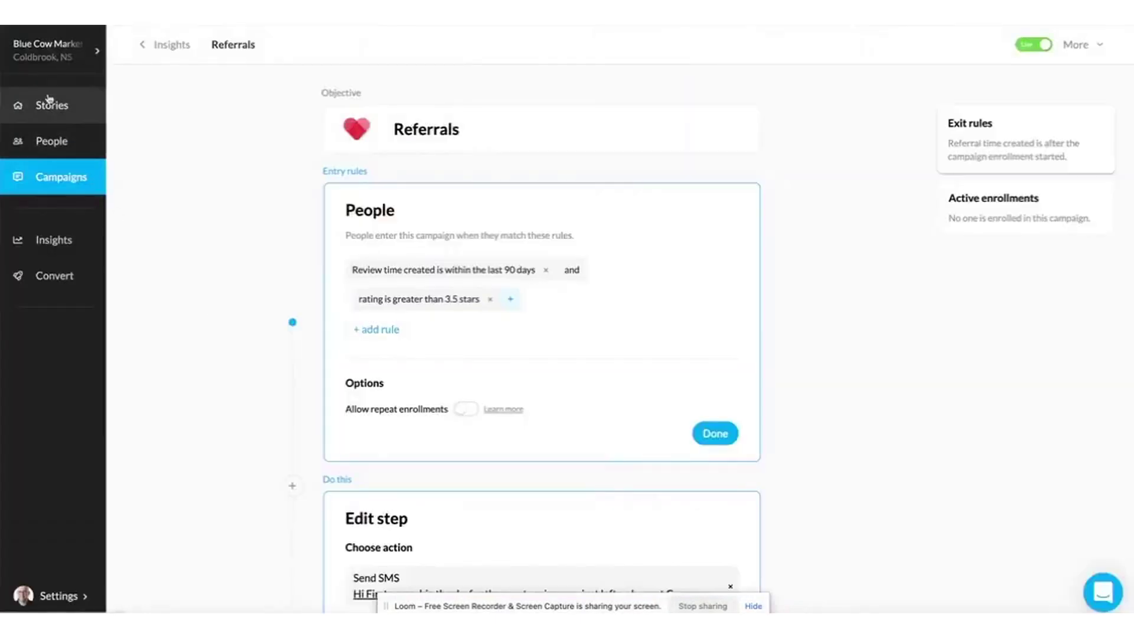
- Go to the Stories feed and open the options menu on the Hall's Harbour story
{"action": "left_click", "coordinate": [48, 102]}
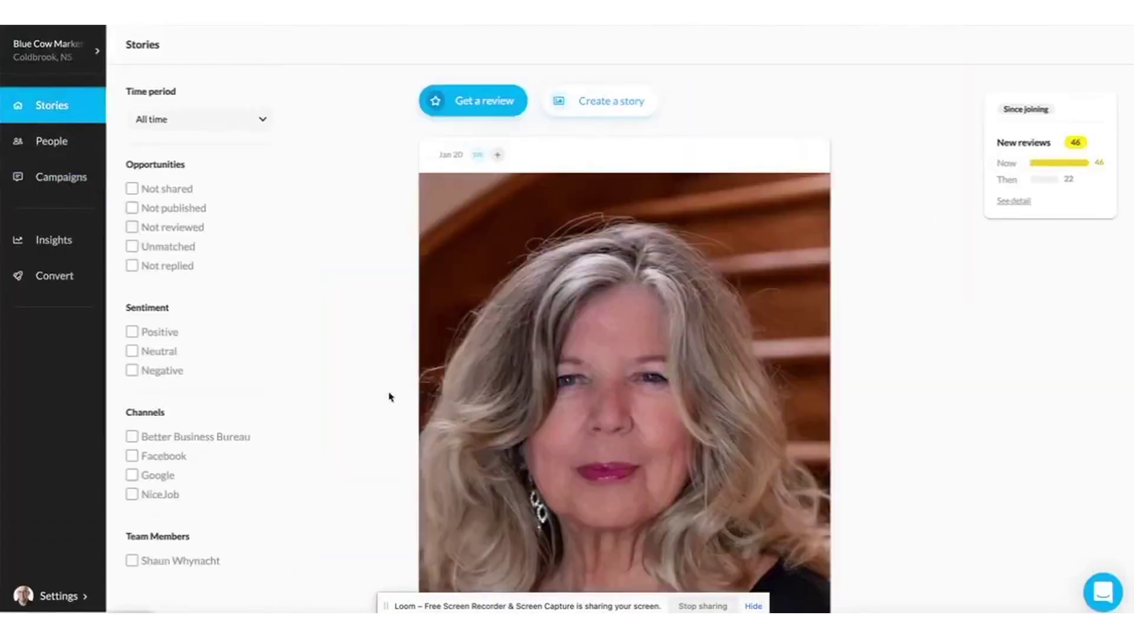
{"action": "scroll", "coordinate": [590, 335], "scroll_direction": "down", "scroll_amount": 5}
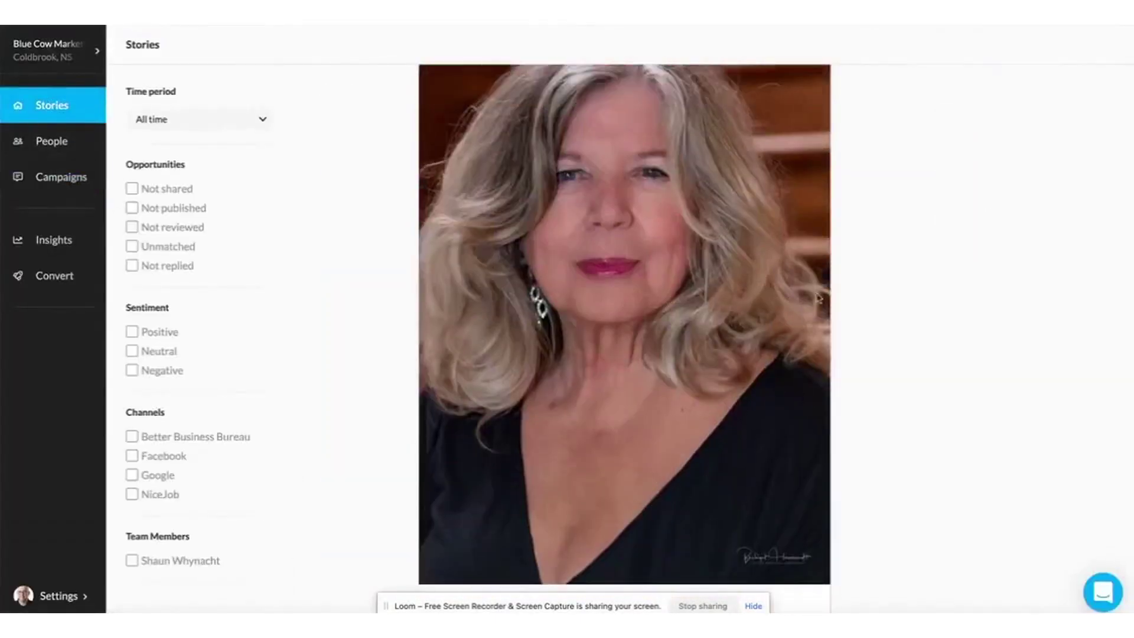
{"action": "scroll", "coordinate": [614, 383], "scroll_direction": "down", "scroll_amount": 5}
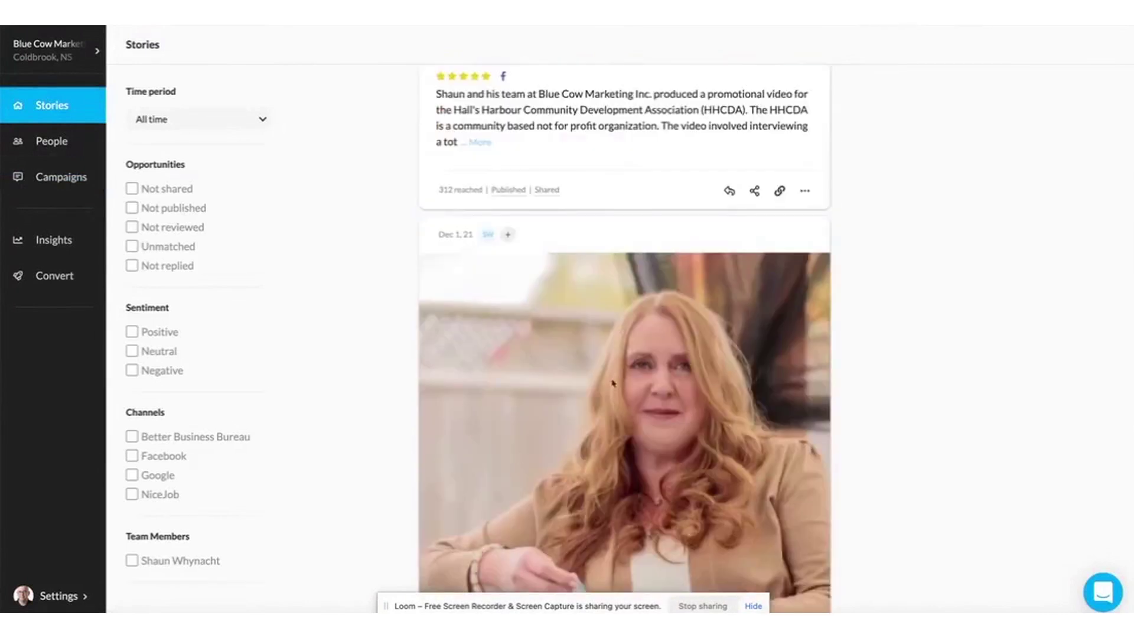
{"action": "left_click", "coordinate": [804, 190]}
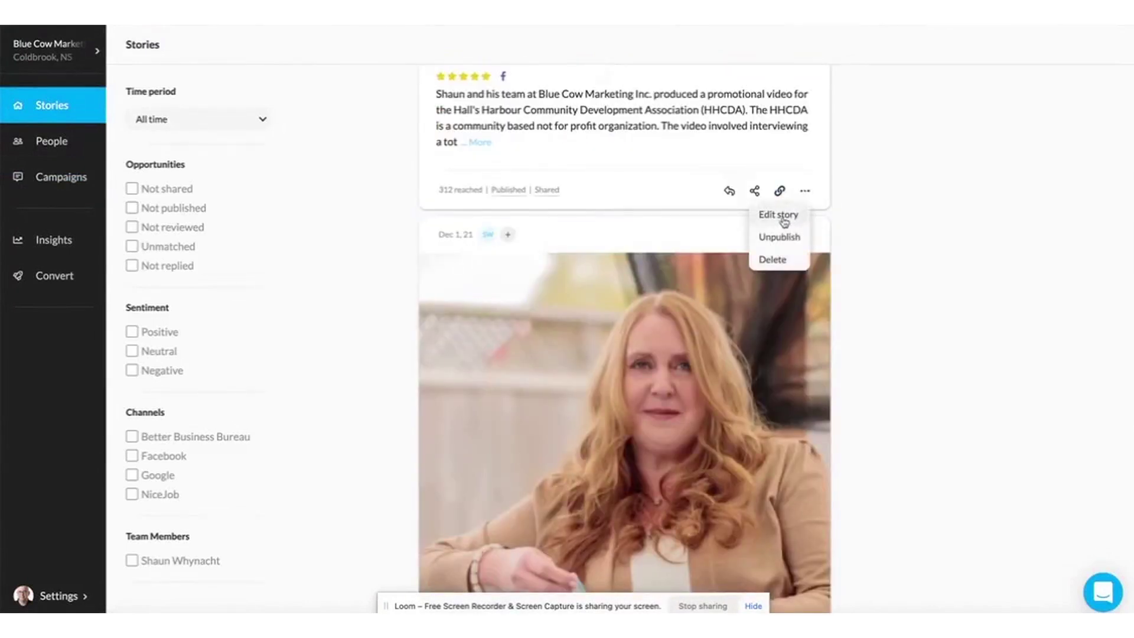
{"action": "scroll", "coordinate": [634, 259], "scroll_direction": "down", "scroll_amount": 1}
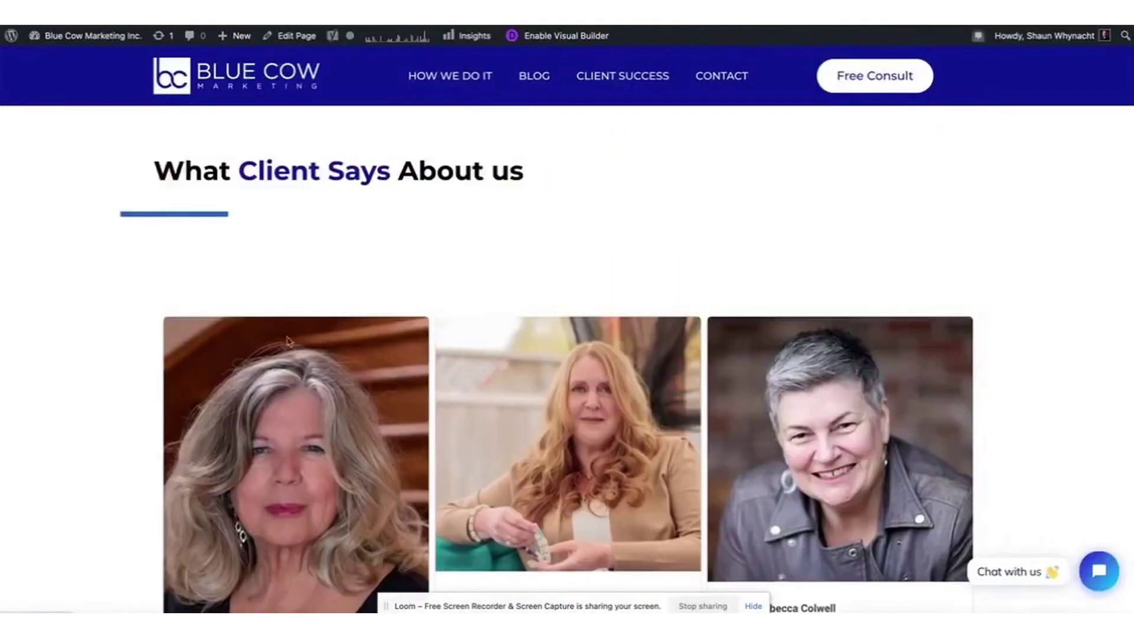
- Scroll through the five-star client testimonial cards on the Blue Cow Marketing website
{"action": "scroll", "coordinate": [692, 376], "scroll_direction": "down", "scroll_amount": 4}
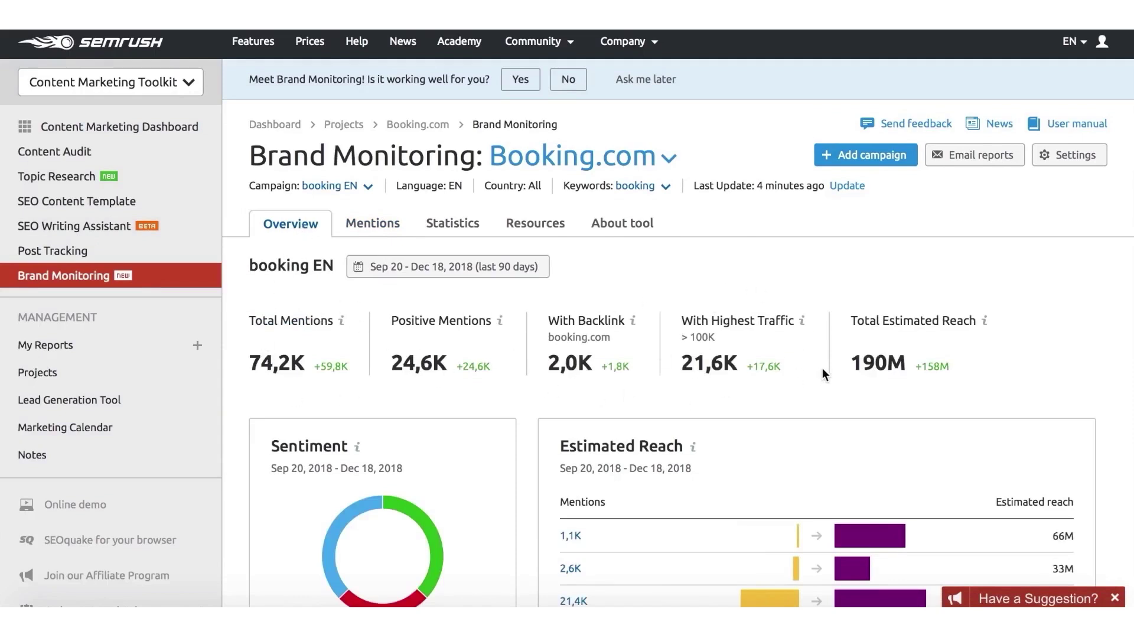
- Review Booking.com's overview panels, then open the Mentions tab listing 74,188 web mentions
{"action": "scroll", "coordinate": [842, 340], "scroll_direction": "down", "scroll_amount": 3}
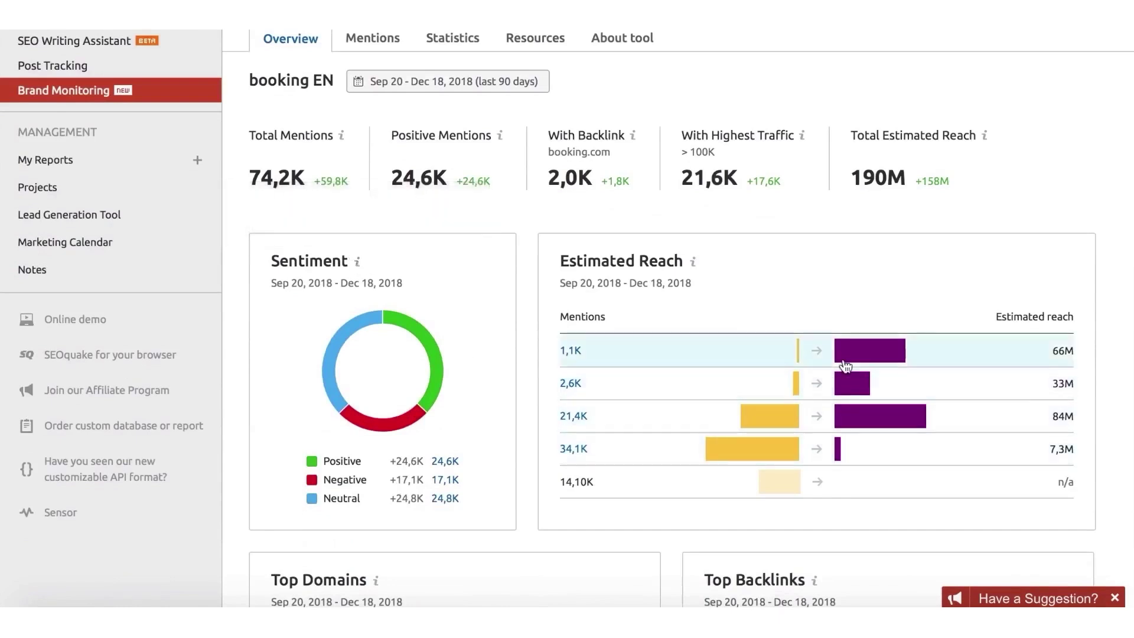
{"action": "scroll", "coordinate": [844, 363], "scroll_direction": "down", "scroll_amount": 1}
{"action": "scroll", "coordinate": [845, 365], "scroll_direction": "down", "scroll_amount": 4}
{"action": "scroll", "coordinate": [801, 461], "scroll_direction": "down", "scroll_amount": 5}
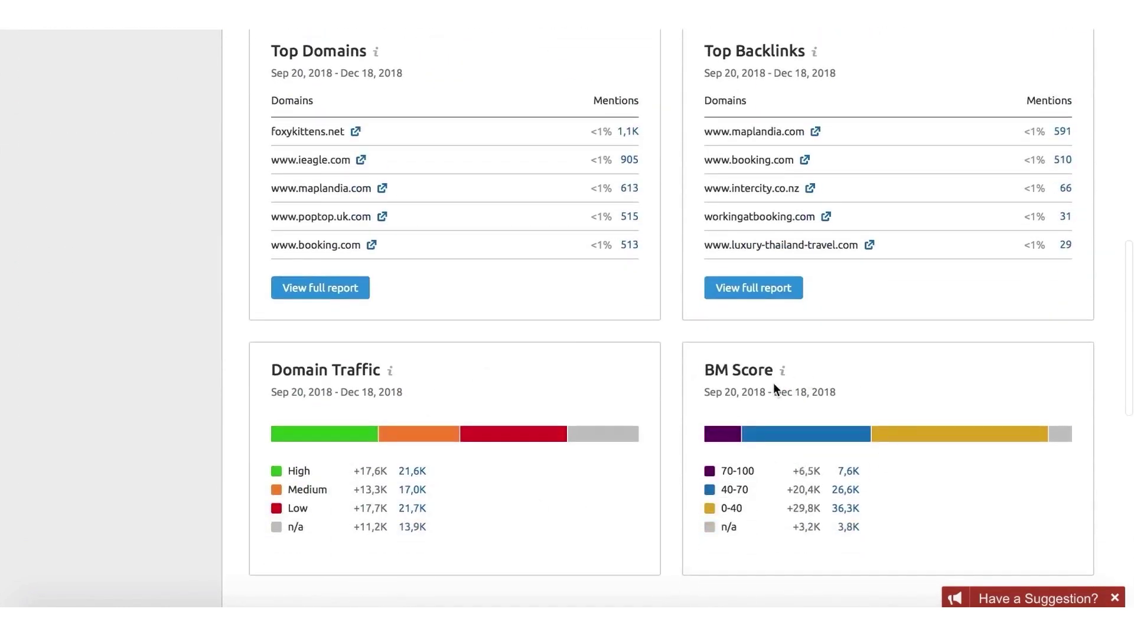
{"action": "scroll", "coordinate": [773, 387], "scroll_direction": "up", "scroll_amount": 10}
{"action": "scroll", "coordinate": [776, 389], "scroll_direction": "up", "scroll_amount": 1}
{"action": "left_click", "coordinate": [364, 225]}
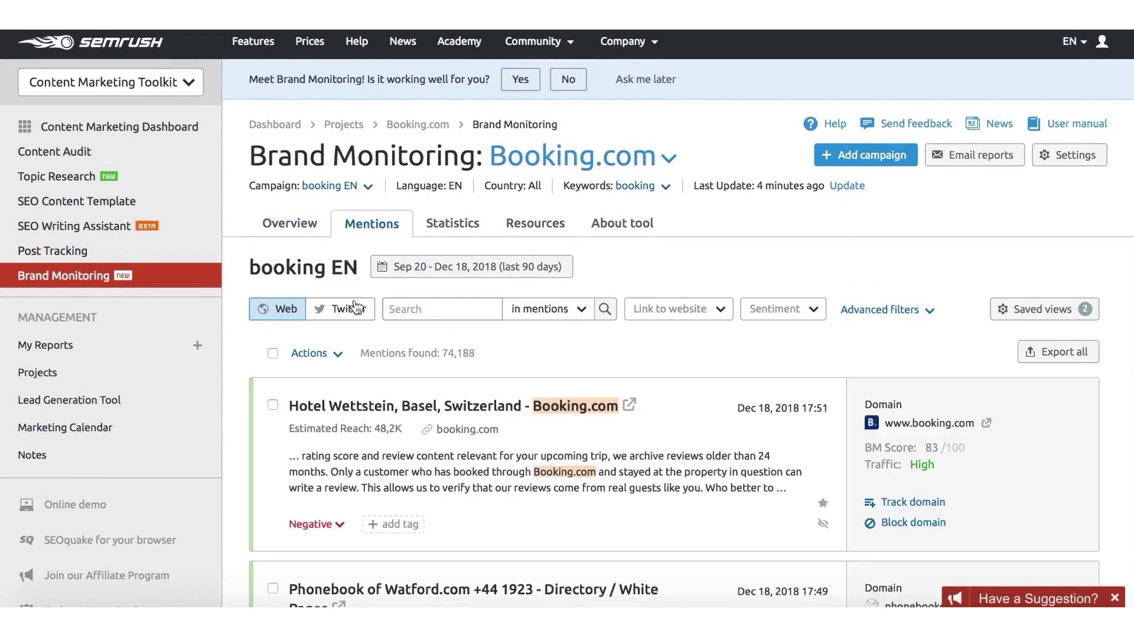
- Inspect the mention filters: search location, link-to-website, sentiment and advanced options
{"action": "left_click", "coordinate": [541, 312]}
{"action": "left_click", "coordinate": [678, 308]}
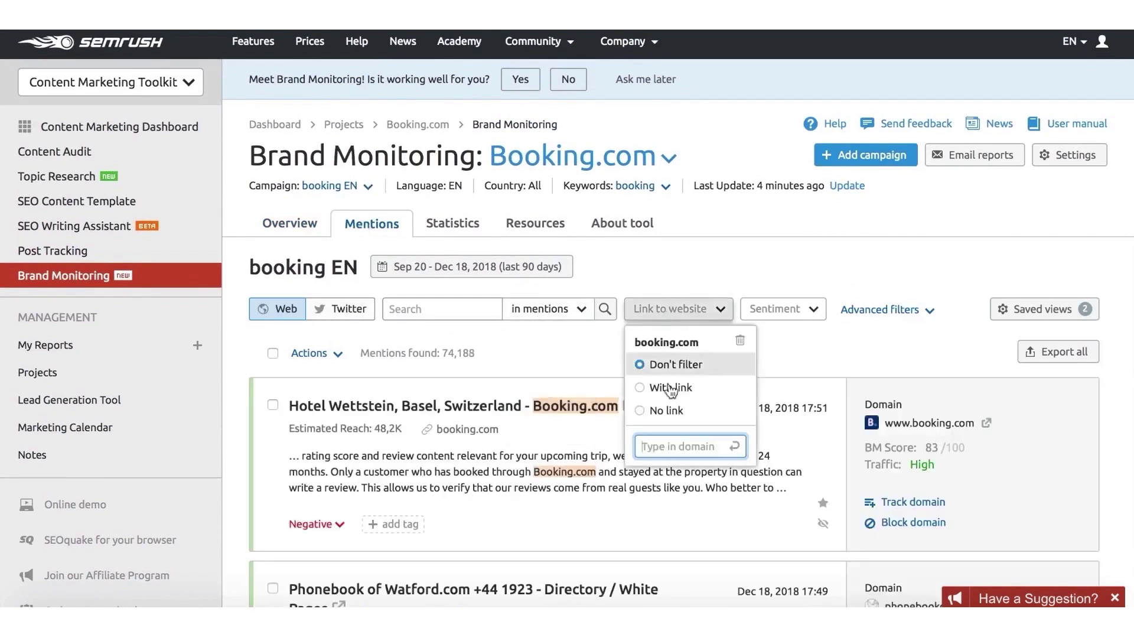
{"action": "left_click", "coordinate": [786, 345]}
{"action": "left_click", "coordinate": [782, 309]}
{"action": "left_click", "coordinate": [885, 309]}
{"action": "scroll", "coordinate": [792, 362], "scroll_direction": "down", "scroll_amount": 3}
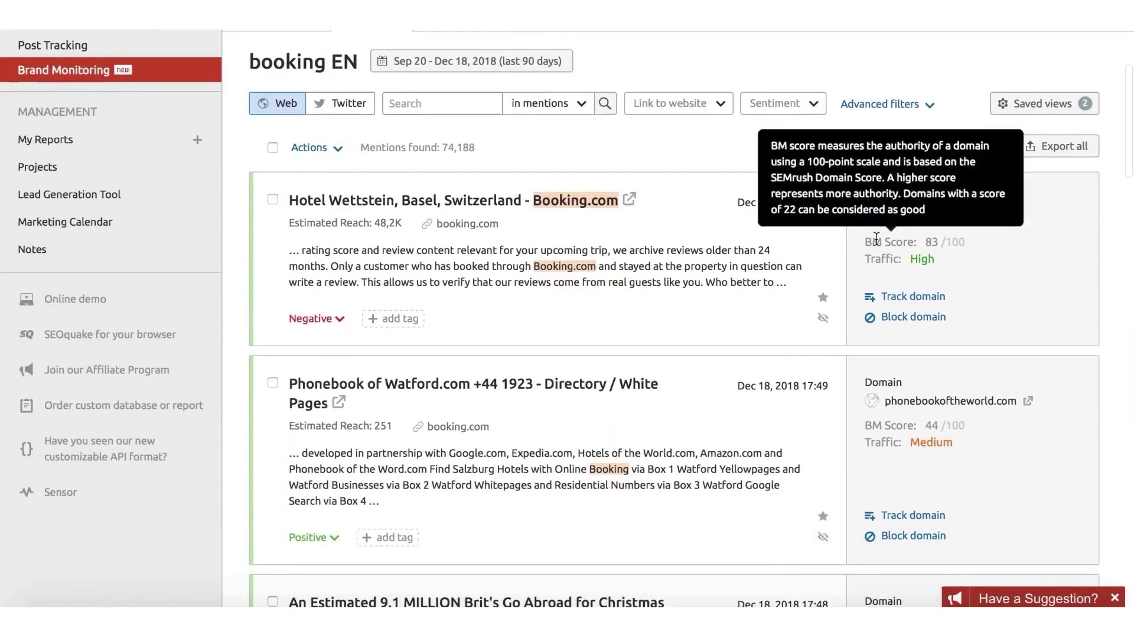
{"action": "mouse_move", "coordinate": [878, 260]}
{"action": "mouse_move", "coordinate": [352, 223]}
- Show the booking brand mentions found on Twitter
{"action": "scroll", "coordinate": [590, 354], "scroll_direction": "up", "scroll_amount": 3}
{"action": "left_click", "coordinate": [341, 116]}
{"action": "scroll", "coordinate": [337, 316], "scroll_direction": "down", "scroll_amount": 2}
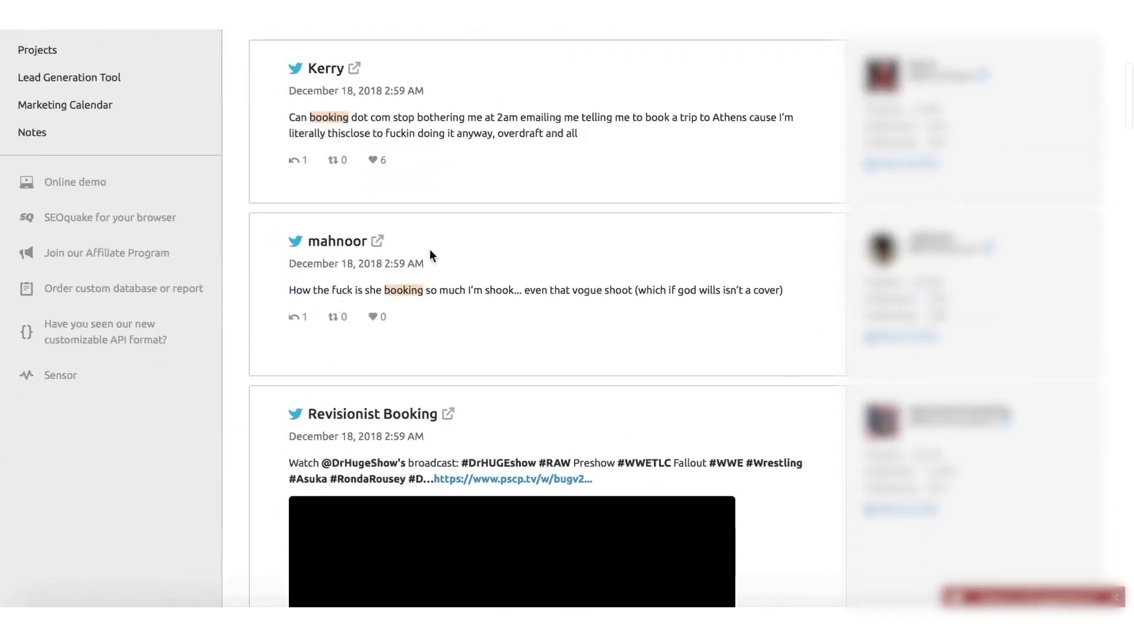
{"action": "scroll", "coordinate": [375, 246], "scroll_direction": "up", "scroll_amount": 5}
- In Statistics, compare booking EN's mention volume trend with expedia EN
{"action": "left_click", "coordinate": [459, 231]}
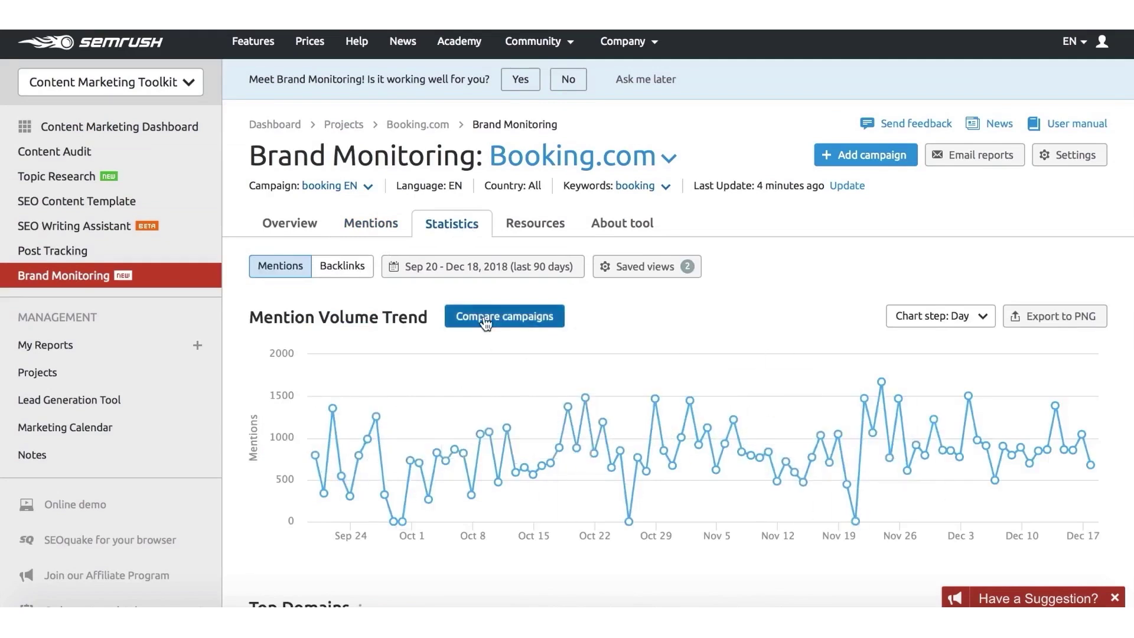
{"action": "left_click", "coordinate": [505, 317]}
{"action": "left_click", "coordinate": [506, 320]}
{"action": "left_click", "coordinate": [487, 377]}
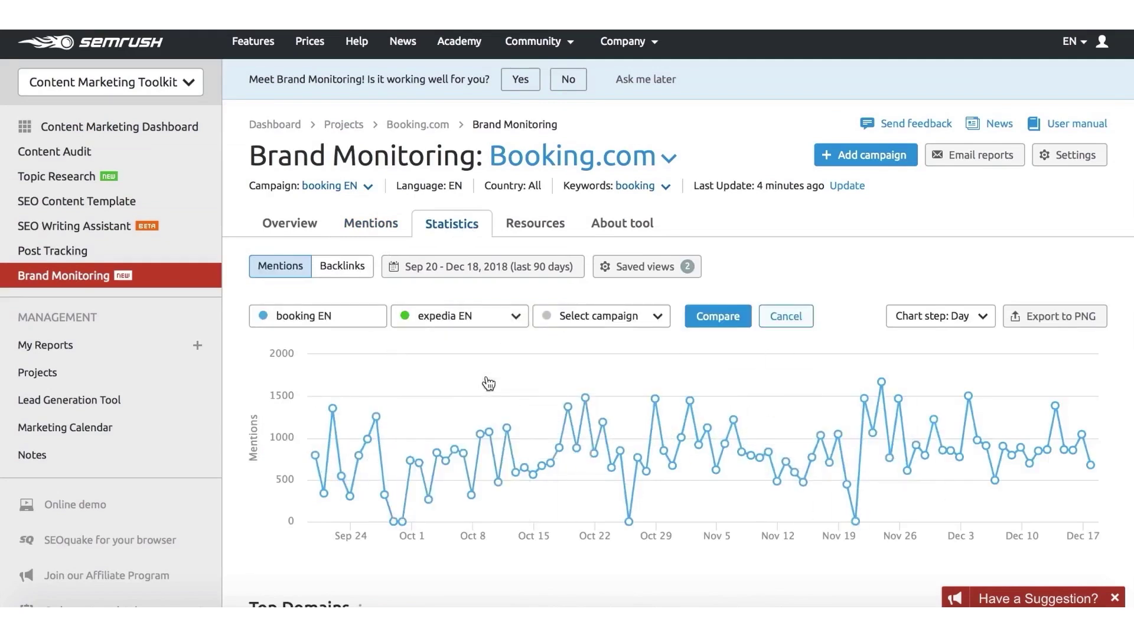
{"action": "left_click", "coordinate": [718, 316]}
{"action": "scroll", "coordinate": [720, 322], "scroll_direction": "down", "scroll_amount": 3}
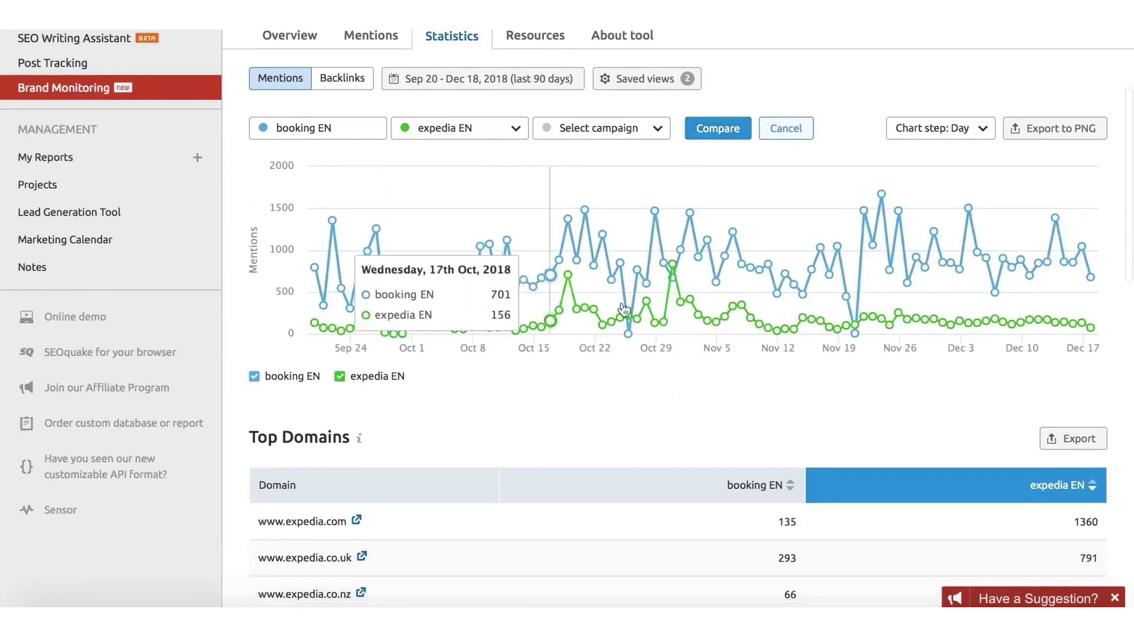
{"action": "scroll", "coordinate": [714, 418], "scroll_direction": "down", "scroll_amount": 3}
{"action": "scroll", "coordinate": [714, 418], "scroll_direction": "up", "scroll_amount": 5}
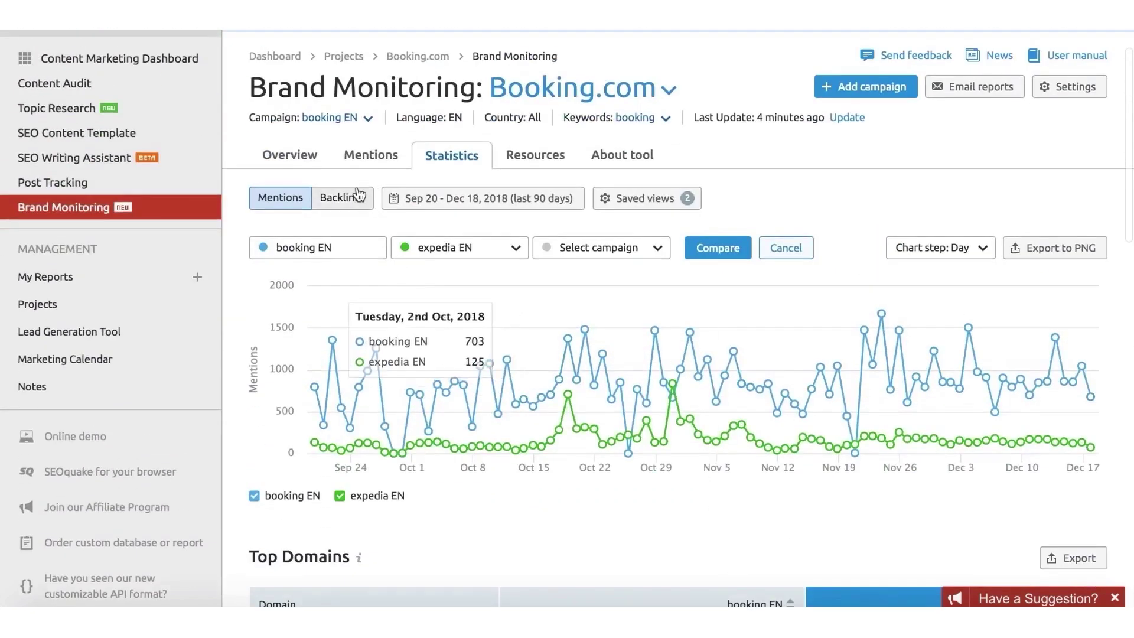
- List the booking.com target pages linked from mentions, then go to the Social Media Tracker
{"action": "left_click", "coordinate": [357, 197]}
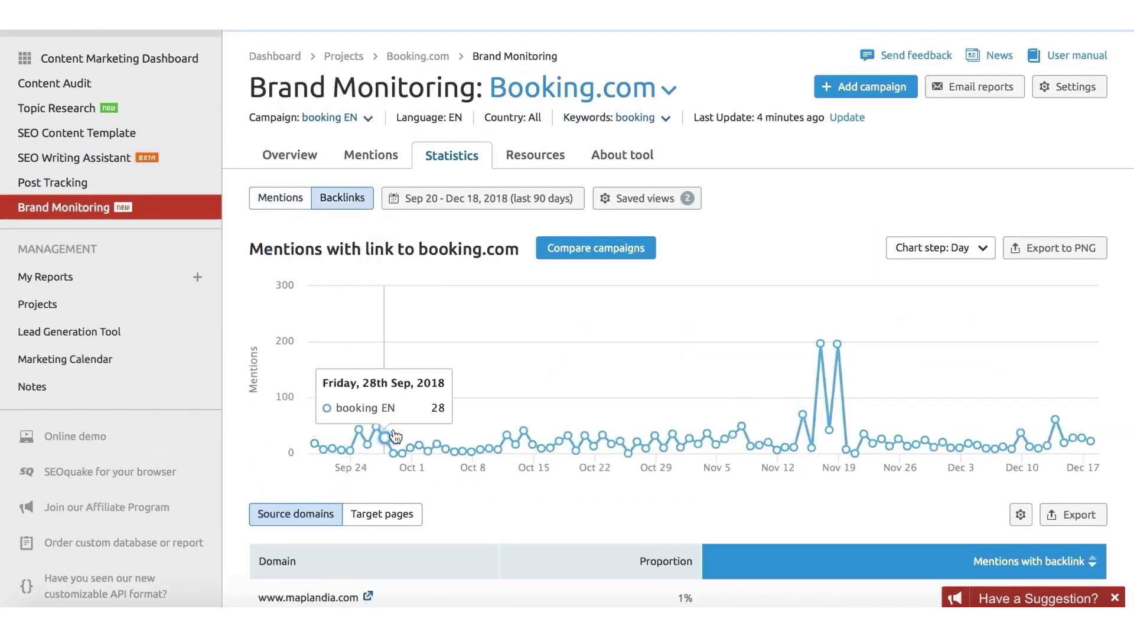
{"action": "scroll", "coordinate": [866, 475], "scroll_direction": "down", "scroll_amount": 4}
{"action": "scroll", "coordinate": [865, 473], "scroll_direction": "down", "scroll_amount": 1}
{"action": "left_click", "coordinate": [404, 190]}
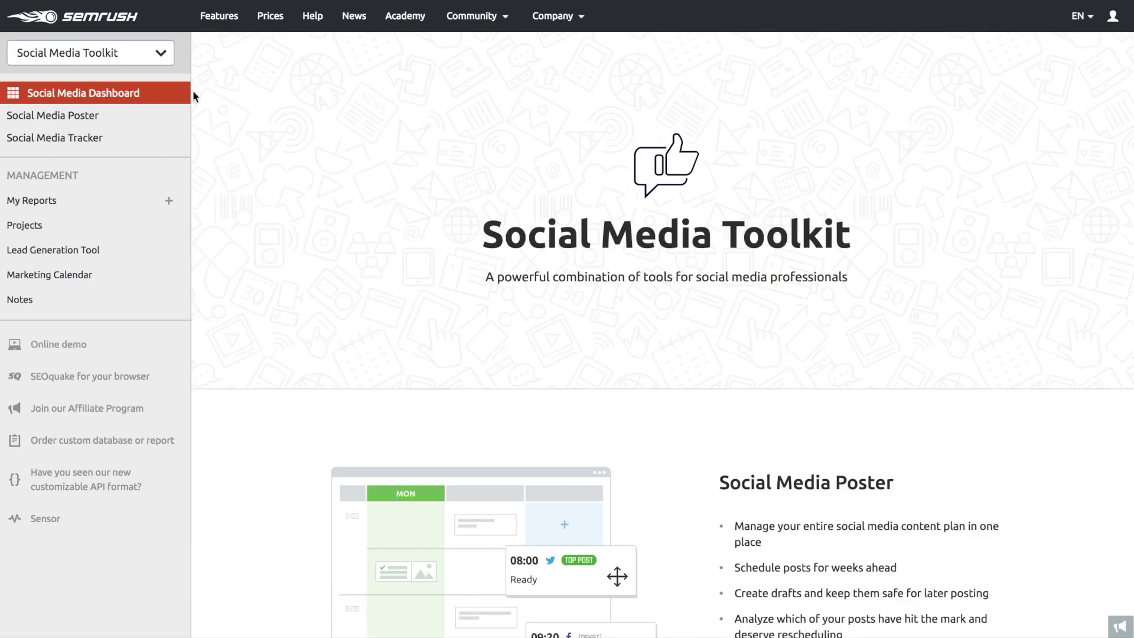
{"action": "left_click", "coordinate": [152, 144]}
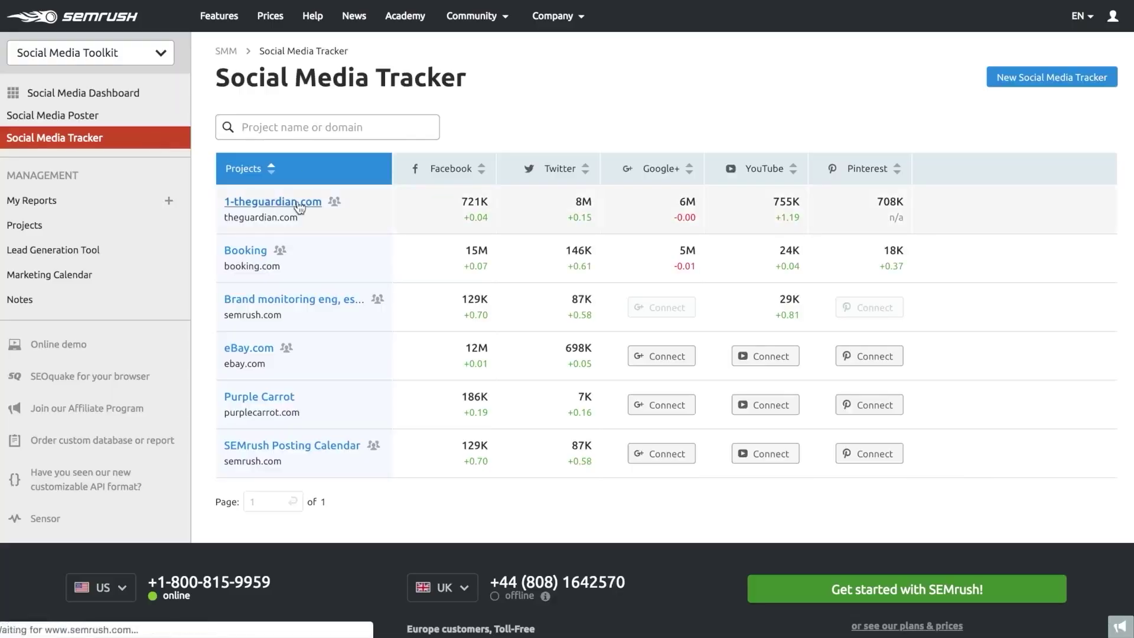
{"action": "left_click", "coordinate": [300, 201]}
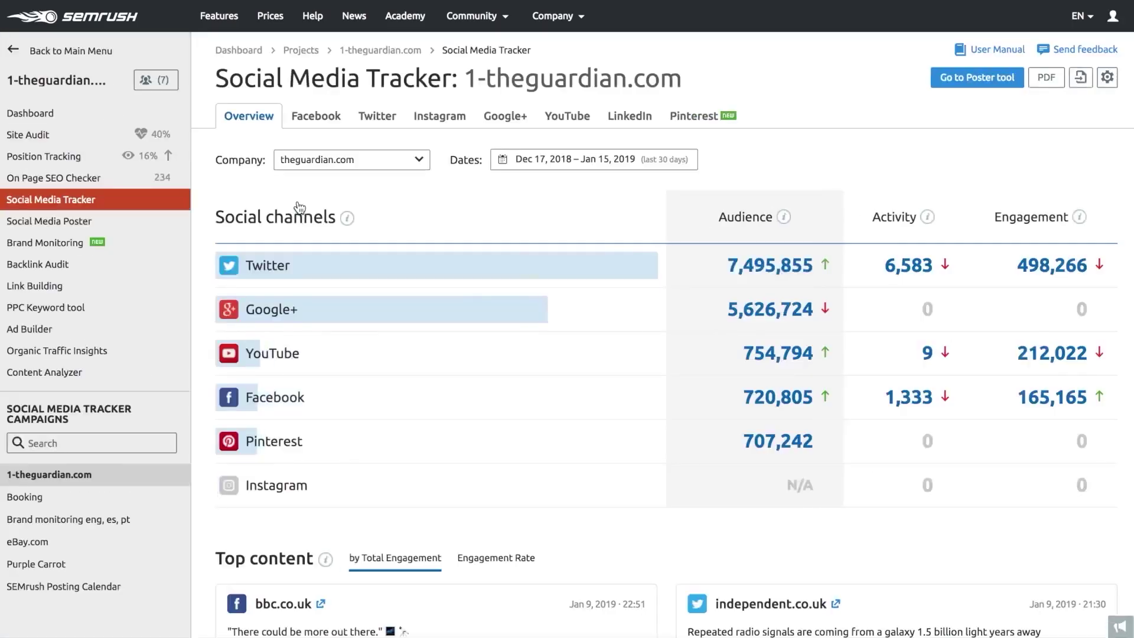
{"action": "left_click", "coordinate": [1106, 77]}
{"action": "left_click", "coordinate": [1016, 106]}
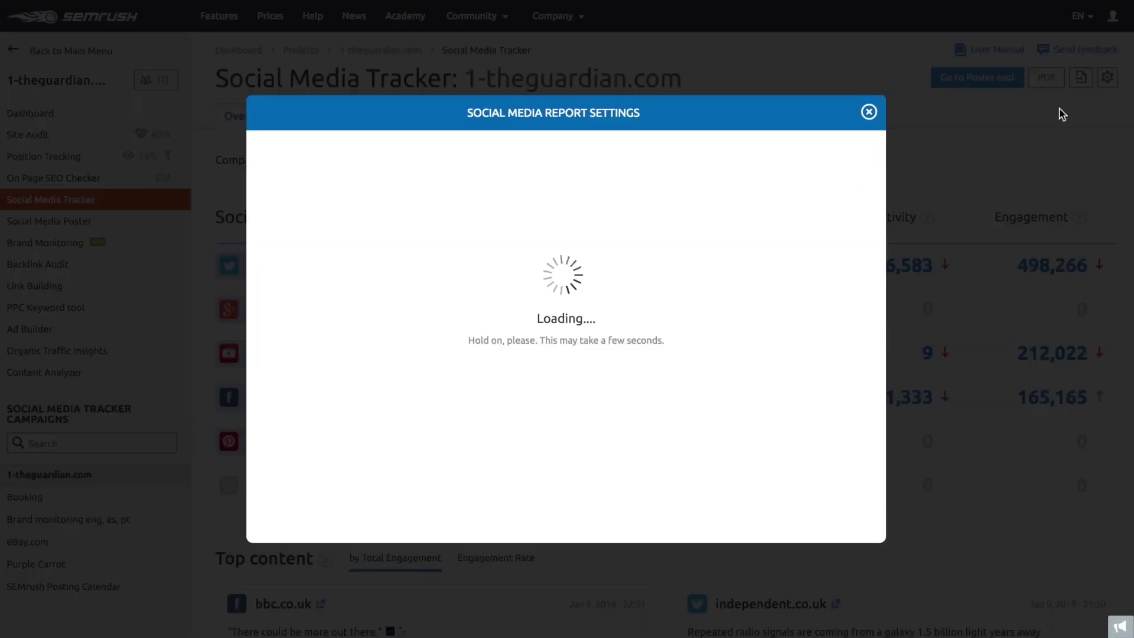
{"action": "type", "text": "www.thesun.co.uk/"}
{"action": "left_click", "coordinate": [782, 174]}
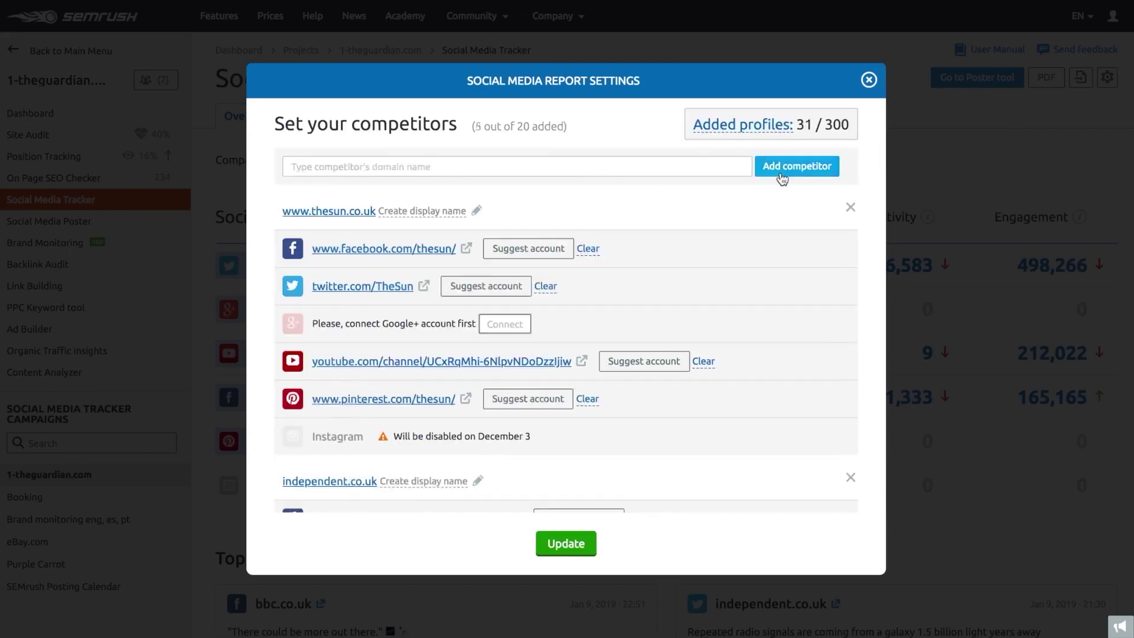
{"action": "left_click", "coordinate": [558, 540]}
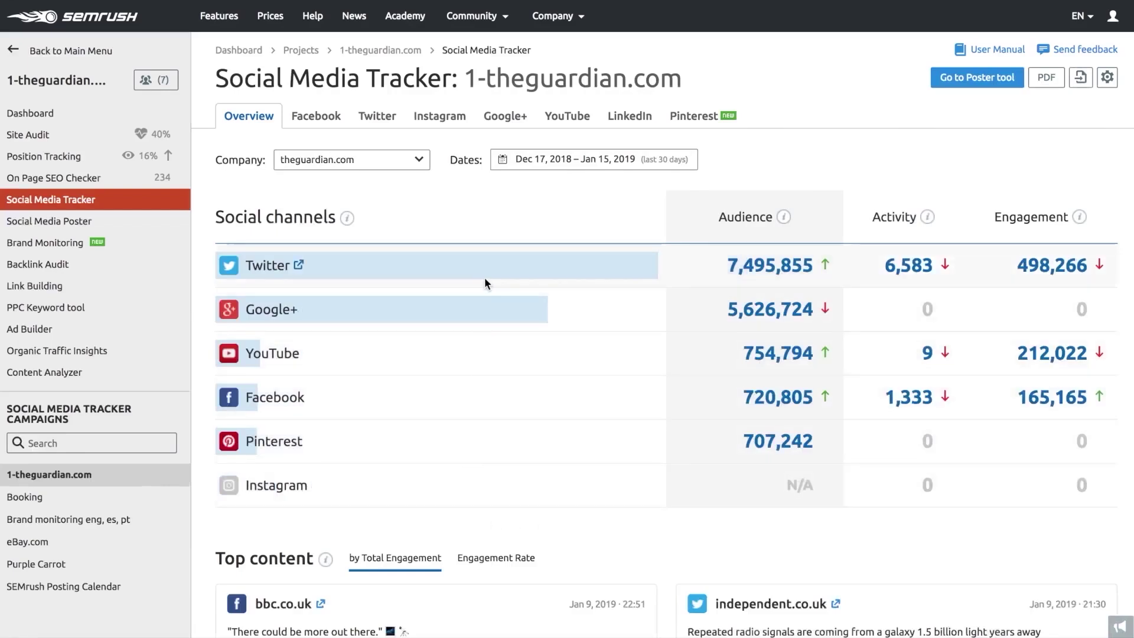
- Toggle Facebook in the audience comparison and rank top content by Engagement Rate
{"action": "scroll", "coordinate": [1110, 296], "scroll_direction": "down", "scroll_amount": 2}
{"action": "scroll", "coordinate": [1111, 329], "scroll_direction": "down", "scroll_amount": 10}
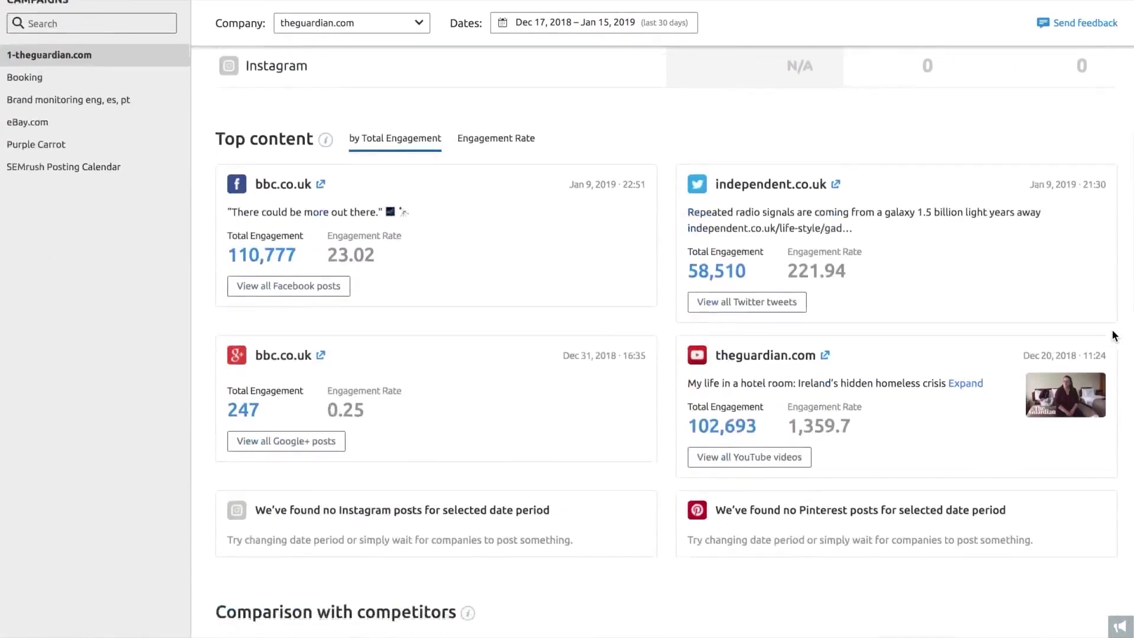
{"action": "scroll", "coordinate": [1111, 329], "scroll_direction": "down", "scroll_amount": 3}
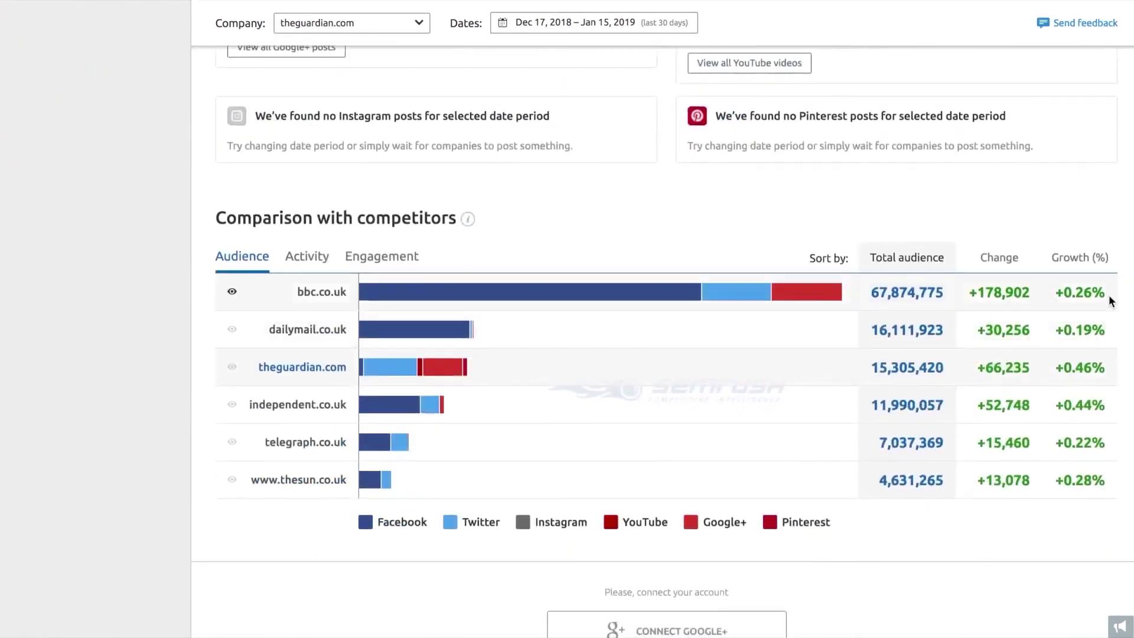
{"action": "left_click", "coordinate": [366, 524]}
{"action": "left_click", "coordinate": [365, 524]}
{"action": "scroll", "coordinate": [330, 526], "scroll_direction": "up", "scroll_amount": 8}
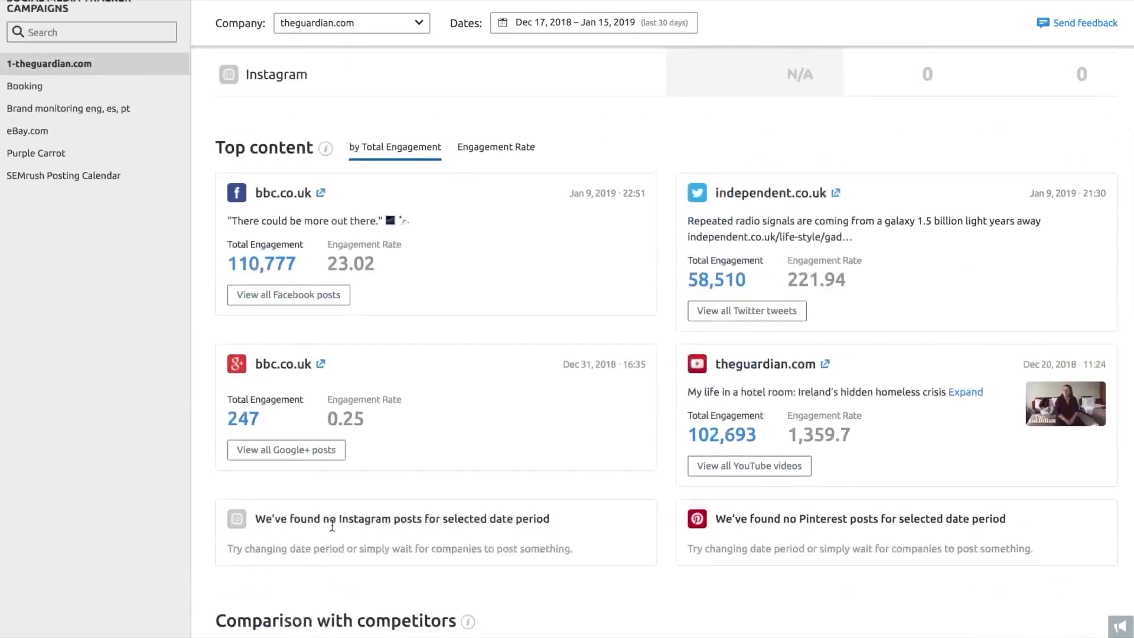
{"action": "left_click", "coordinate": [492, 187]}
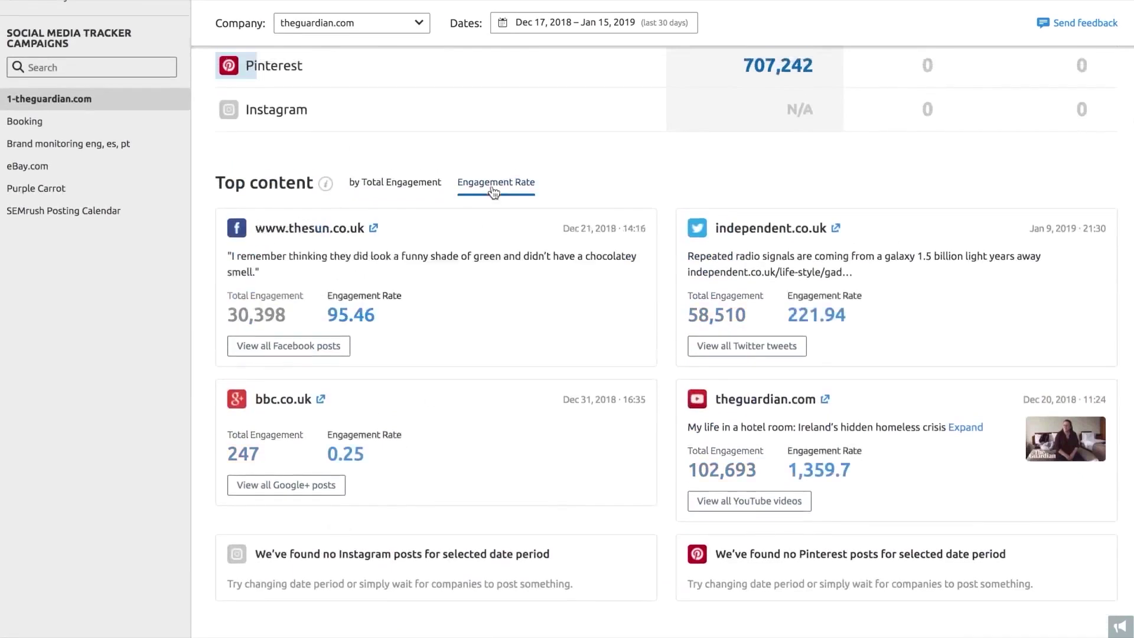
{"action": "scroll", "coordinate": [492, 190], "scroll_direction": "up", "scroll_amount": 6}
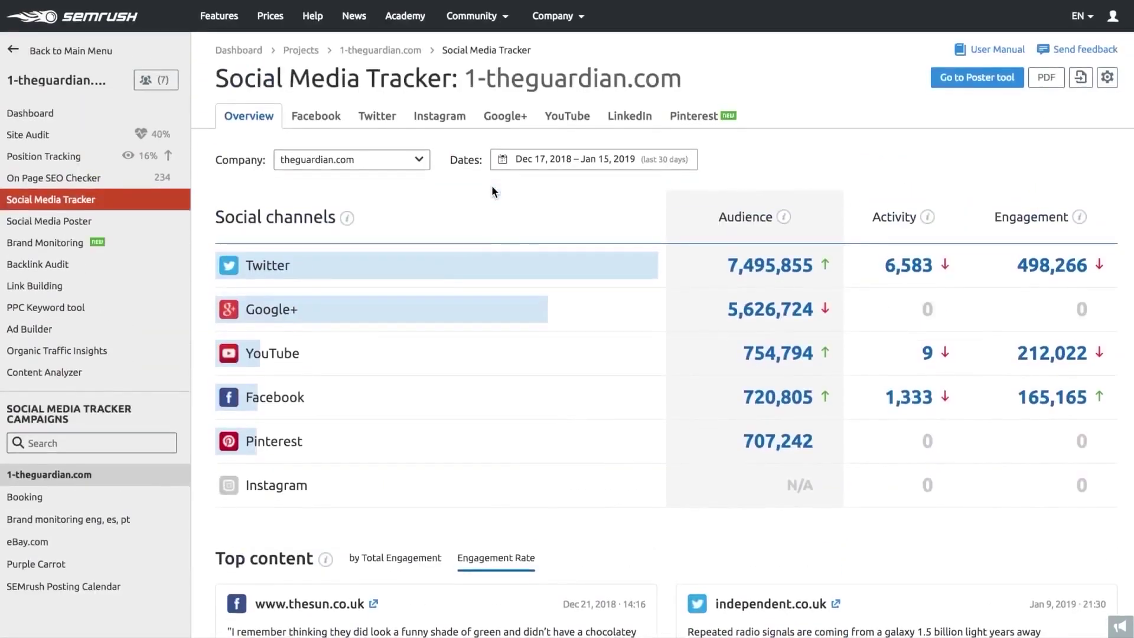
- Show theguardian.com's Facebook audience statistics with engagement overlaid on the page likes trend
{"action": "left_click", "coordinate": [327, 118]}
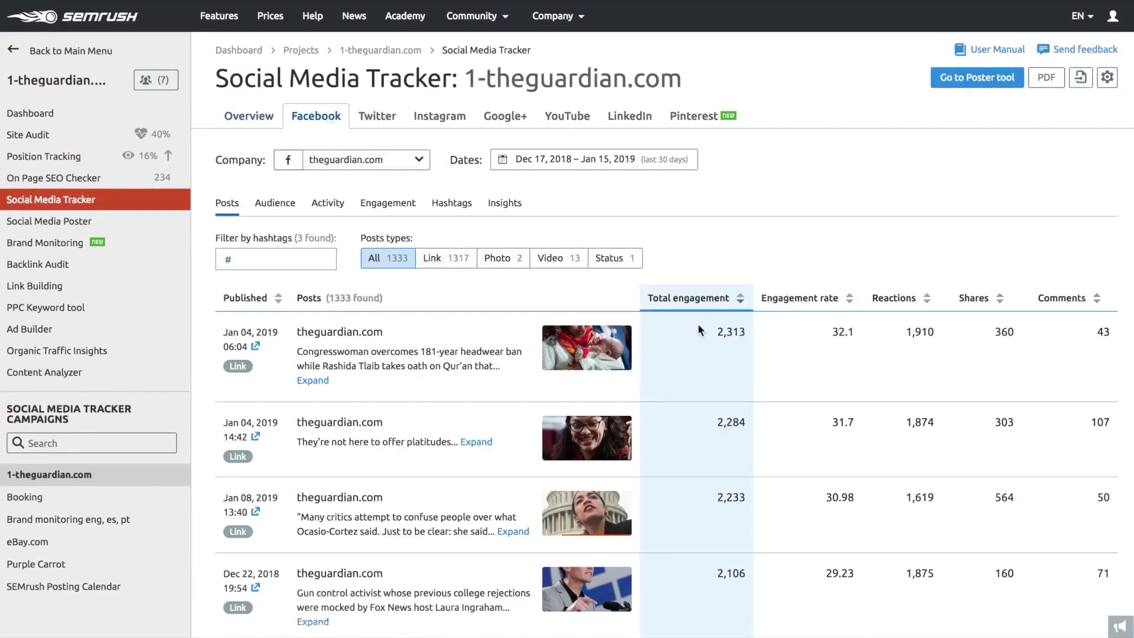
{"action": "scroll", "coordinate": [697, 324], "scroll_direction": "down", "scroll_amount": 3}
{"action": "scroll", "coordinate": [702, 351], "scroll_direction": "up", "scroll_amount": 2}
{"action": "scroll", "coordinate": [700, 352], "scroll_direction": "up", "scroll_amount": 1}
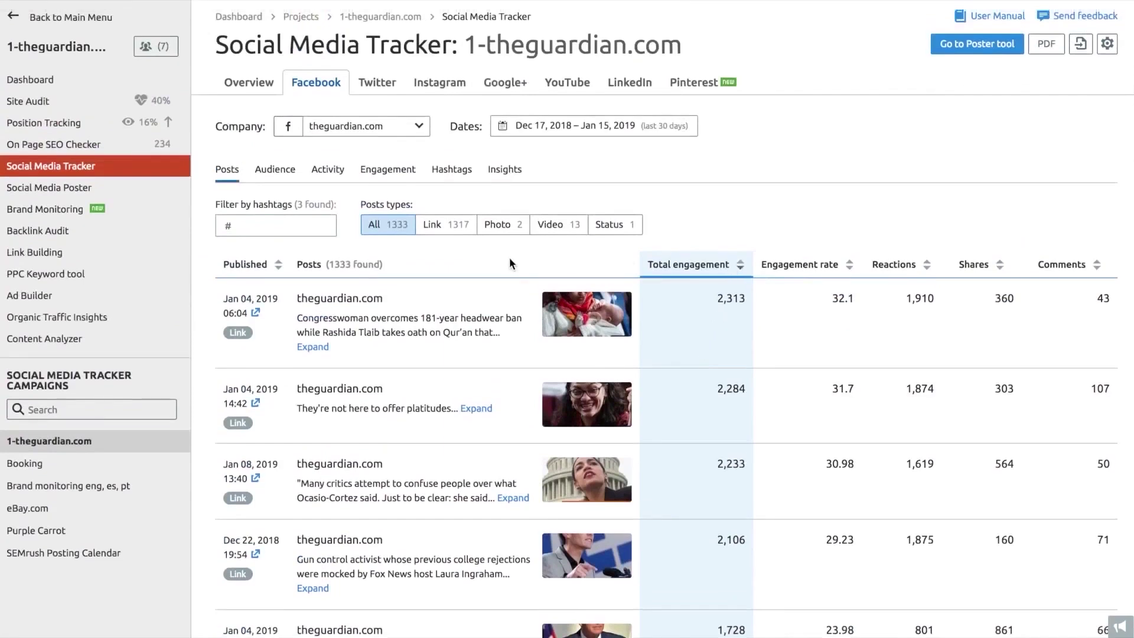
{"action": "scroll", "coordinate": [509, 263], "scroll_direction": "up", "scroll_amount": 1}
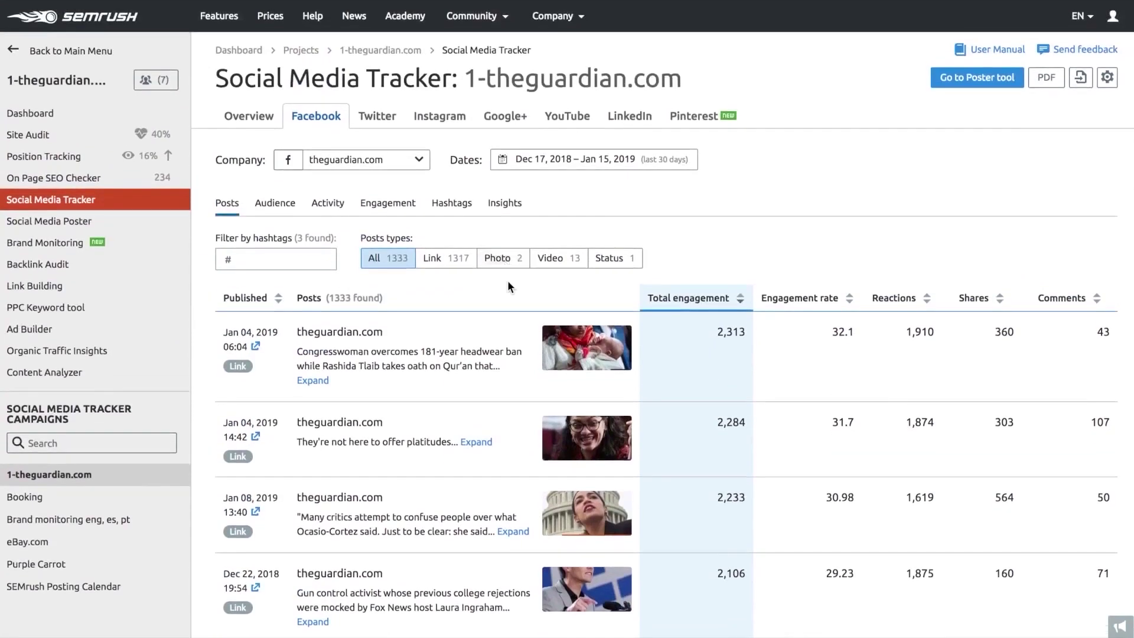
{"action": "left_click", "coordinate": [292, 213]}
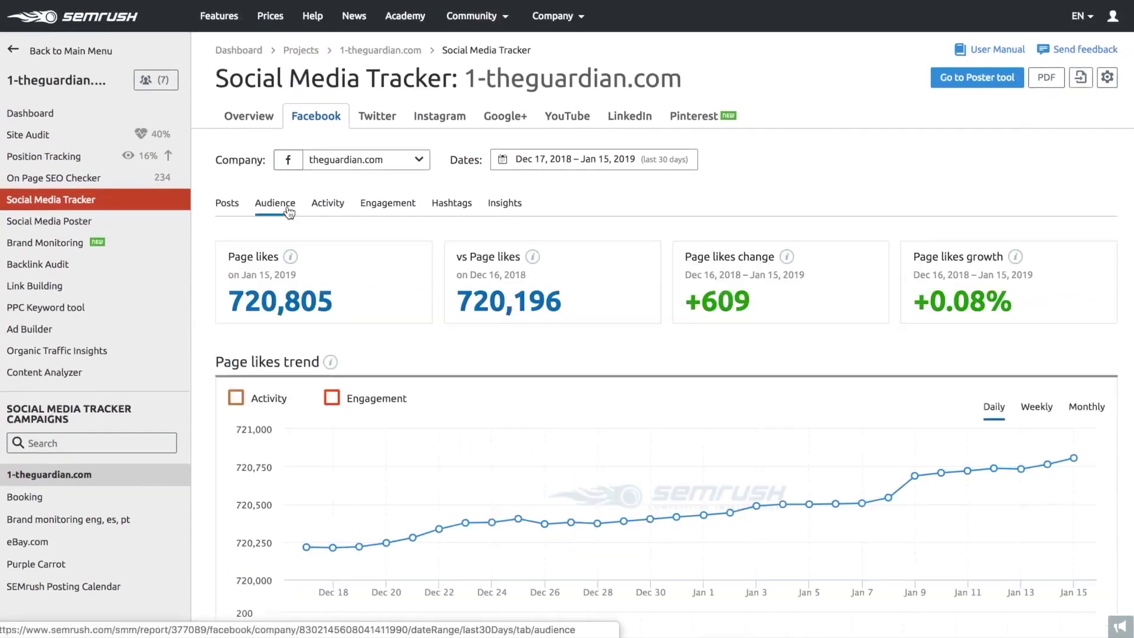
{"action": "left_click", "coordinate": [331, 397]}
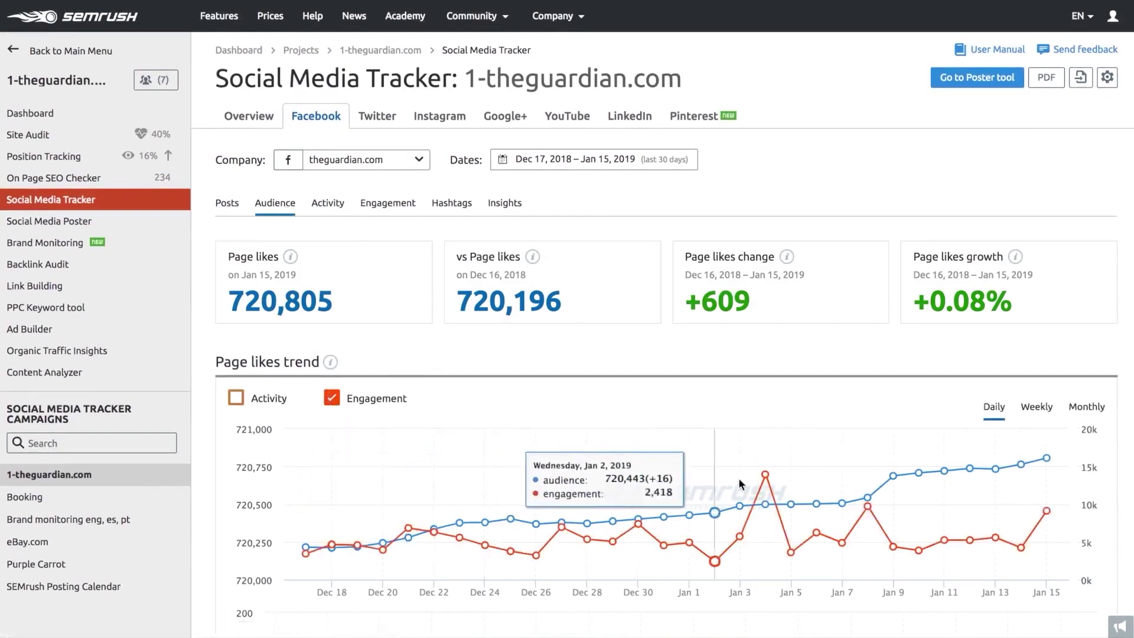
{"action": "scroll", "coordinate": [1111, 461], "scroll_direction": "down", "scroll_amount": 2}
{"action": "scroll", "coordinate": [1111, 462], "scroll_direction": "up", "scroll_amount": 2}
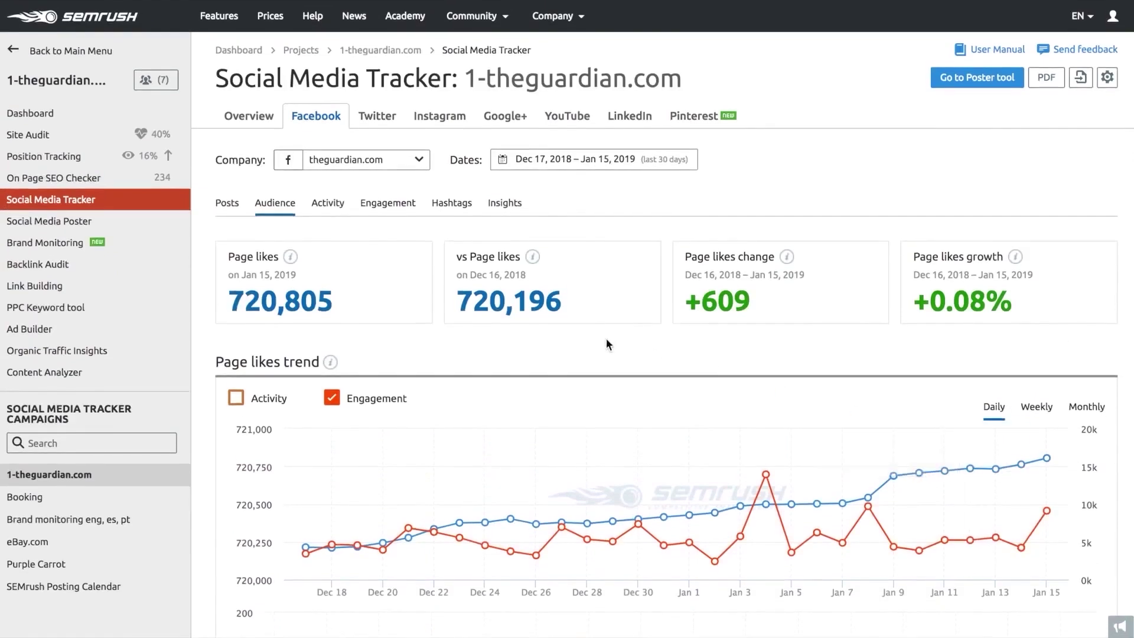
- Show Facebook Activity: post counts, posts per day and performance by post type
{"action": "left_click", "coordinate": [347, 202]}
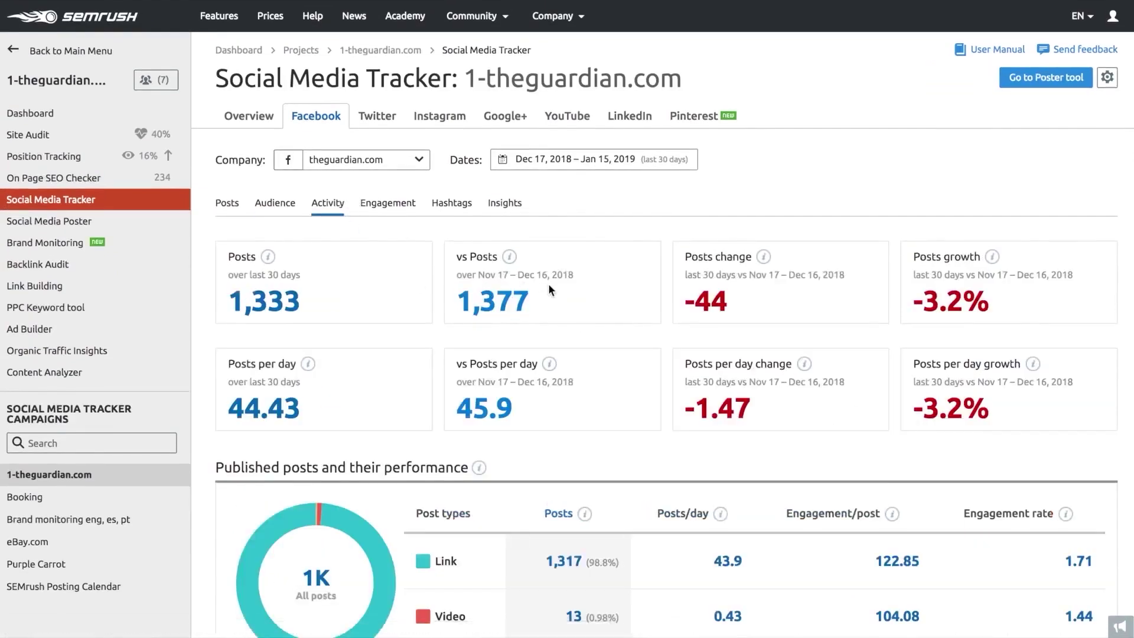
{"action": "scroll", "coordinate": [549, 286], "scroll_direction": "down", "scroll_amount": 2}
{"action": "scroll", "coordinate": [549, 290], "scroll_direction": "down", "scroll_amount": 2}
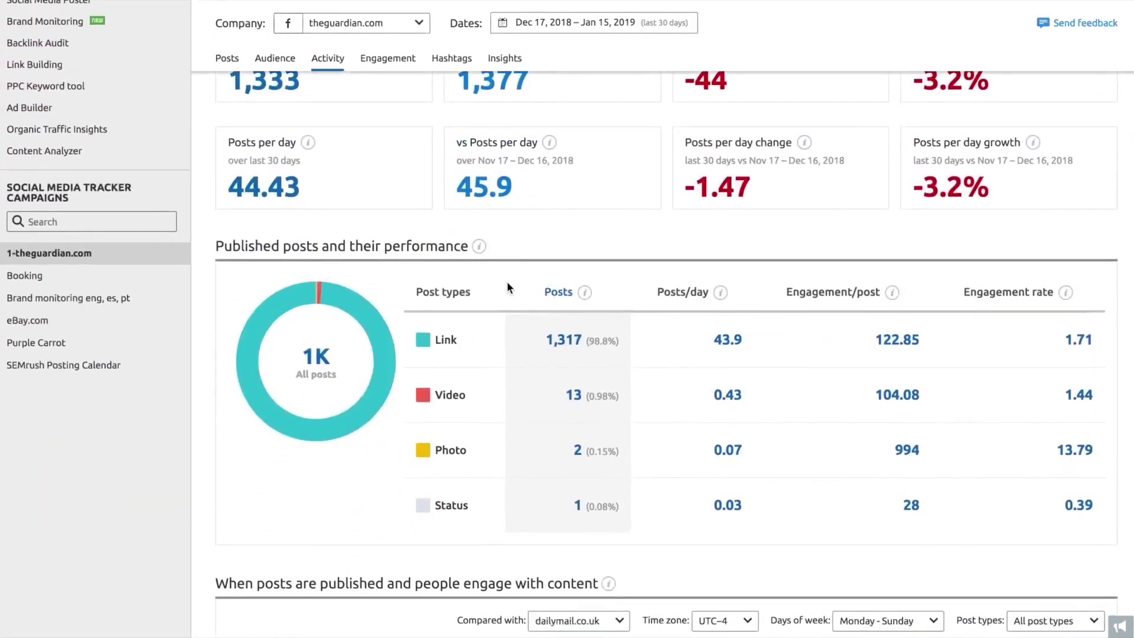
{"action": "scroll", "coordinate": [507, 283], "scroll_direction": "down", "scroll_amount": 6}
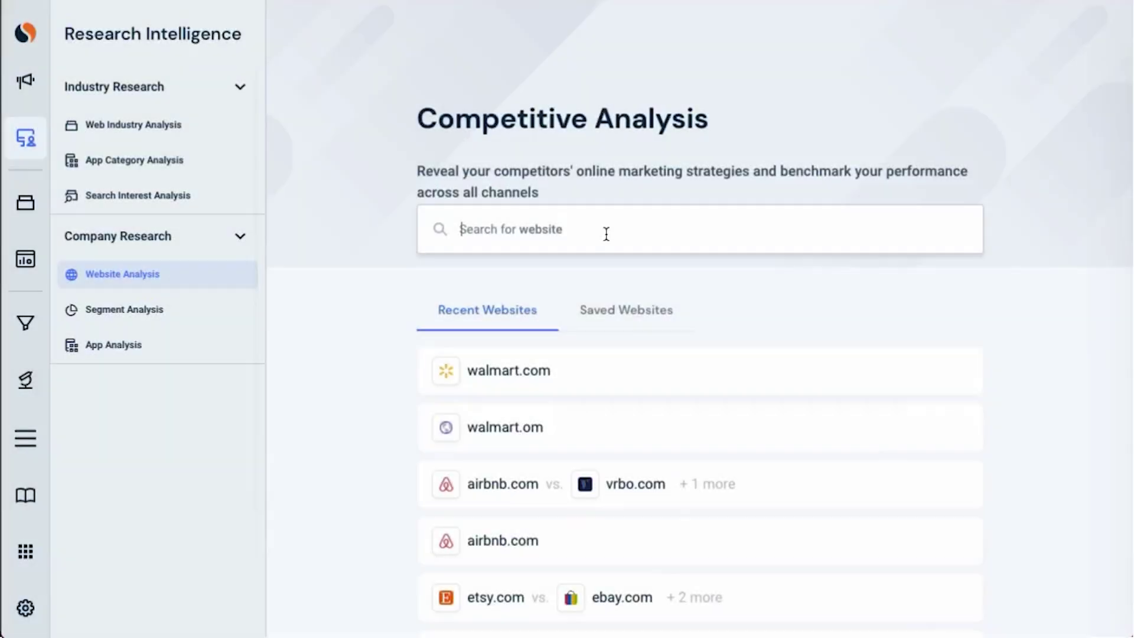
- Look up walmart.com and review its performance: 1.255B visits, global rank #67, 51.44% bounce rate
{"action": "type", "text": "walmart.com"}
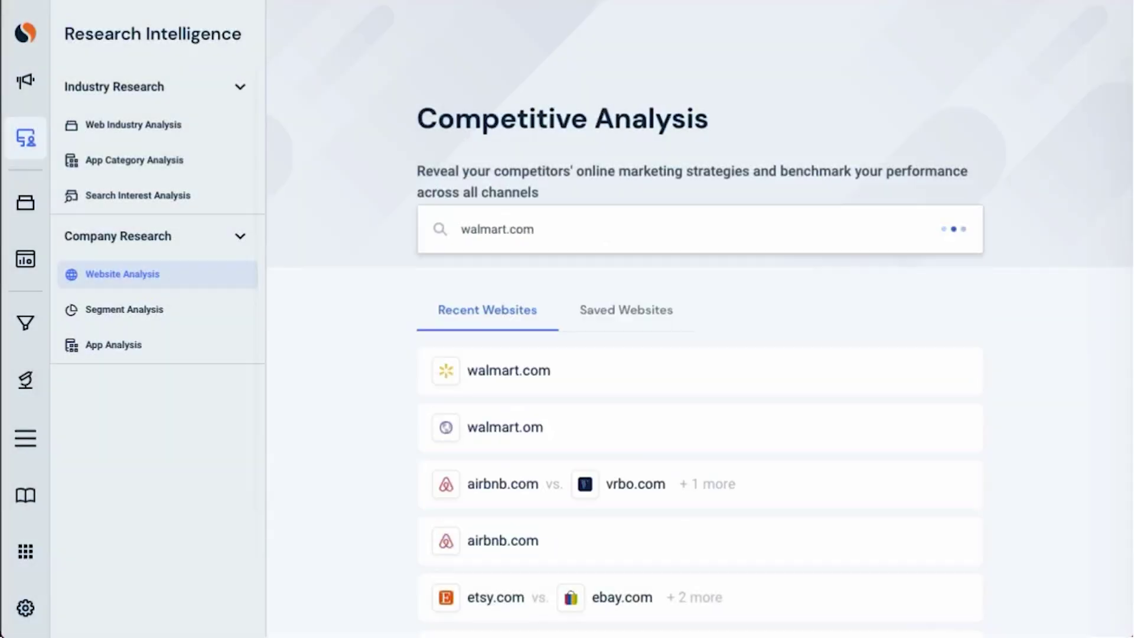
{"action": "left_click", "coordinate": [506, 283]}
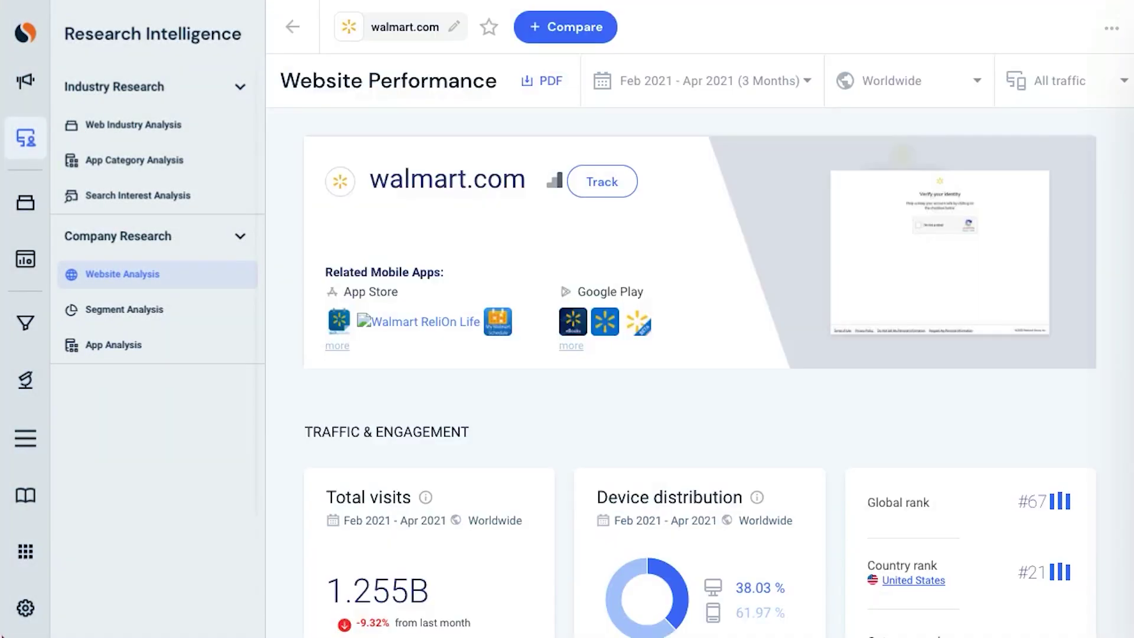
{"action": "scroll", "coordinate": [700, 354], "scroll_direction": "down", "scroll_amount": 6}
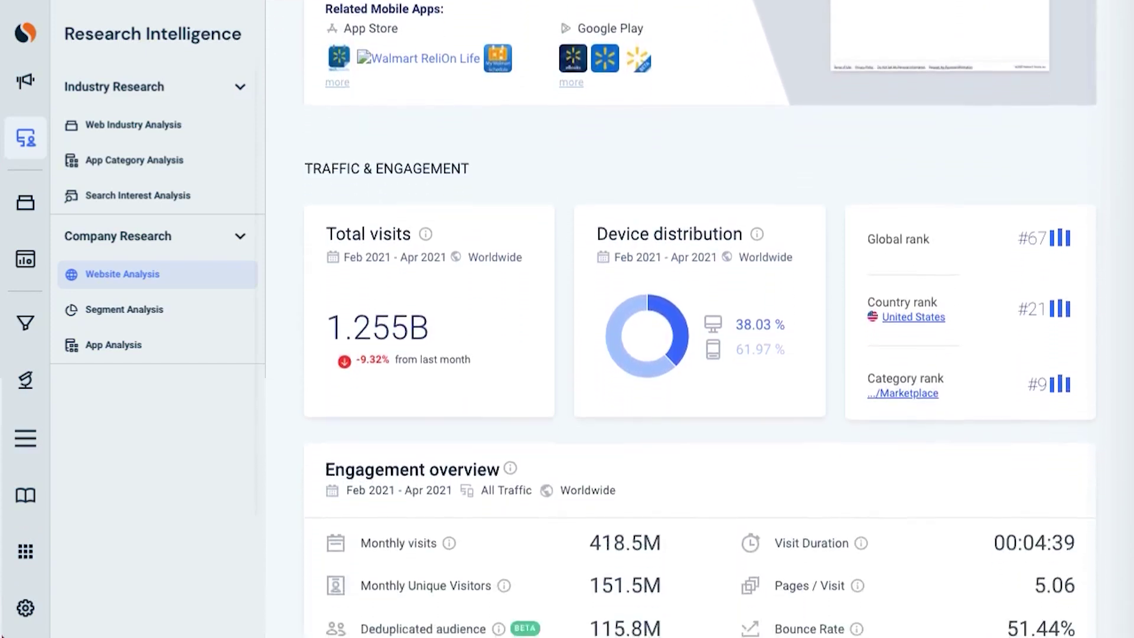
{"action": "scroll", "coordinate": [700, 354], "scroll_direction": "down", "scroll_amount": 6}
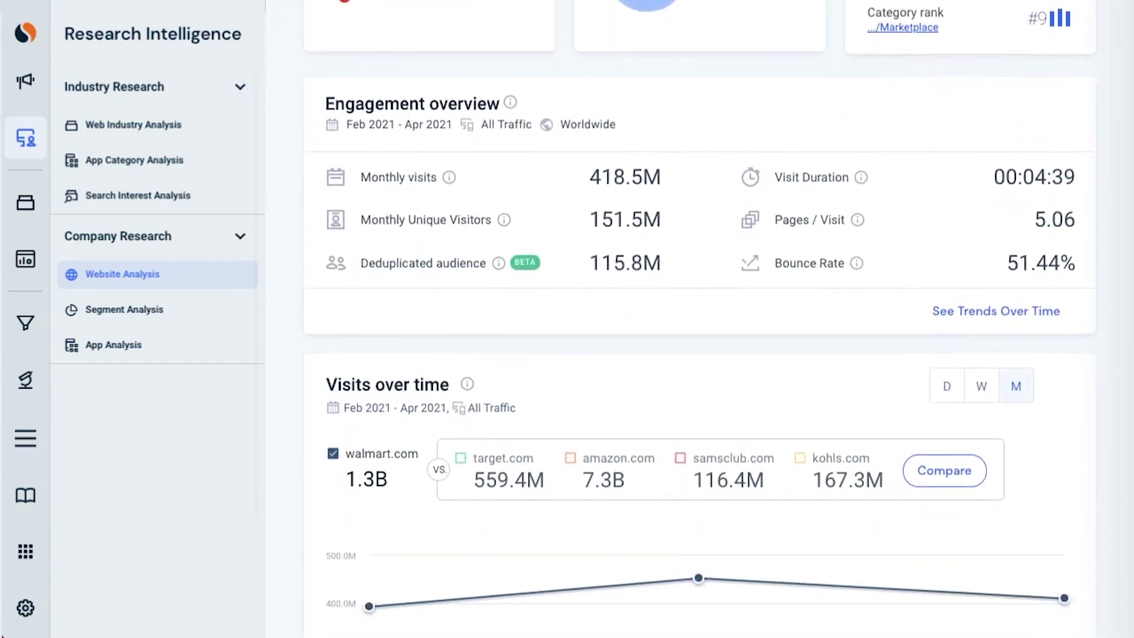
{"action": "scroll", "coordinate": [700, 319], "scroll_direction": "down", "scroll_amount": 3}
{"action": "scroll", "coordinate": [699, 319], "scroll_direction": "up", "scroll_amount": 3}
{"action": "scroll", "coordinate": [700, 319], "scroll_direction": "up", "scroll_amount": 7}
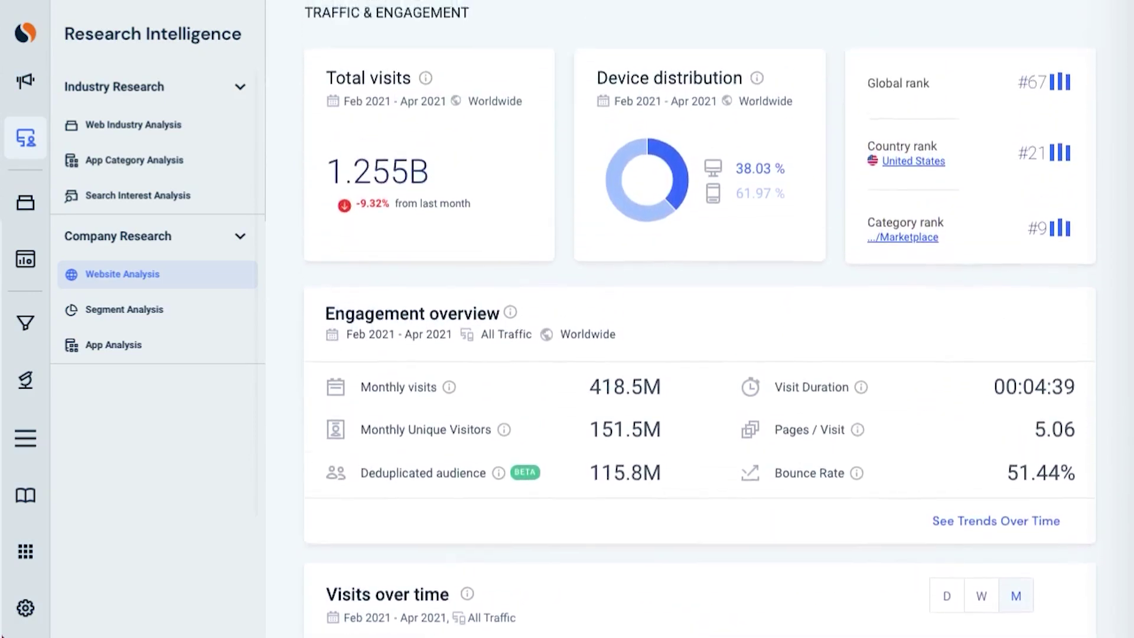
{"action": "scroll", "coordinate": [700, 318], "scroll_direction": "up", "scroll_amount": 5}
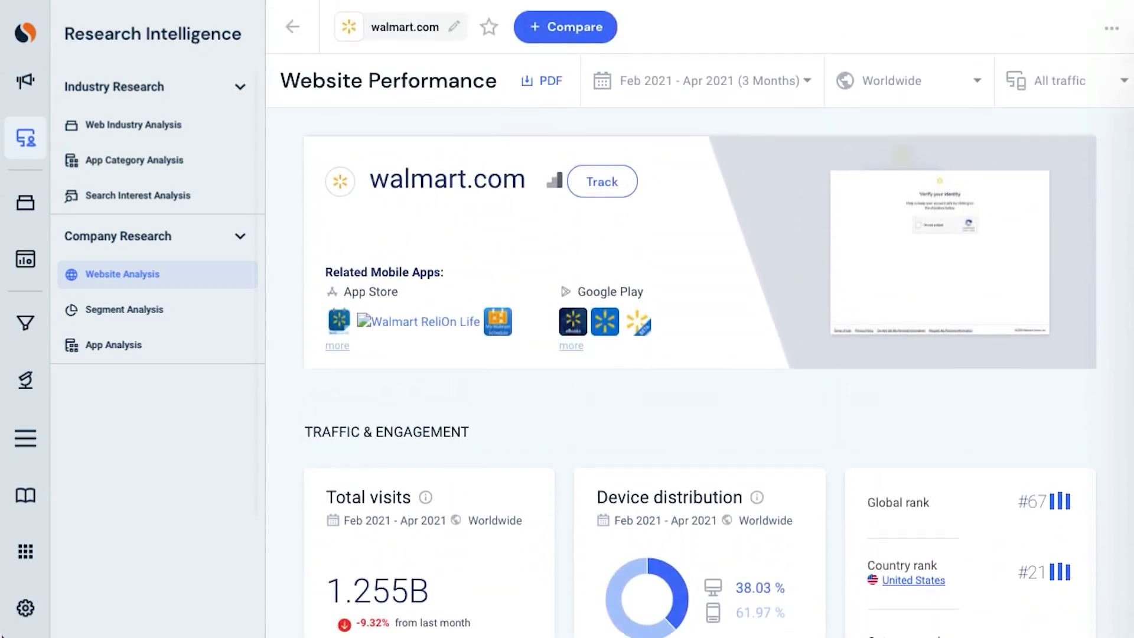
- Compare walmart.com with target.com, kohls.com and costco.com, reviewing visits and top countries
{"action": "left_click", "coordinate": [584, 33]}
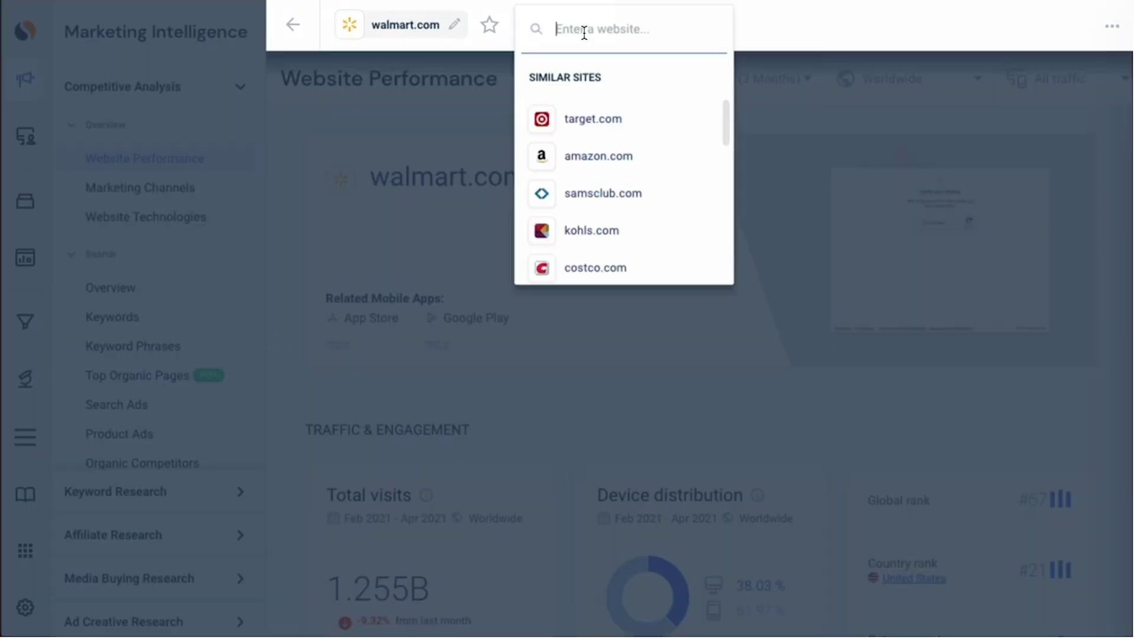
{"action": "left_click", "coordinate": [587, 109]}
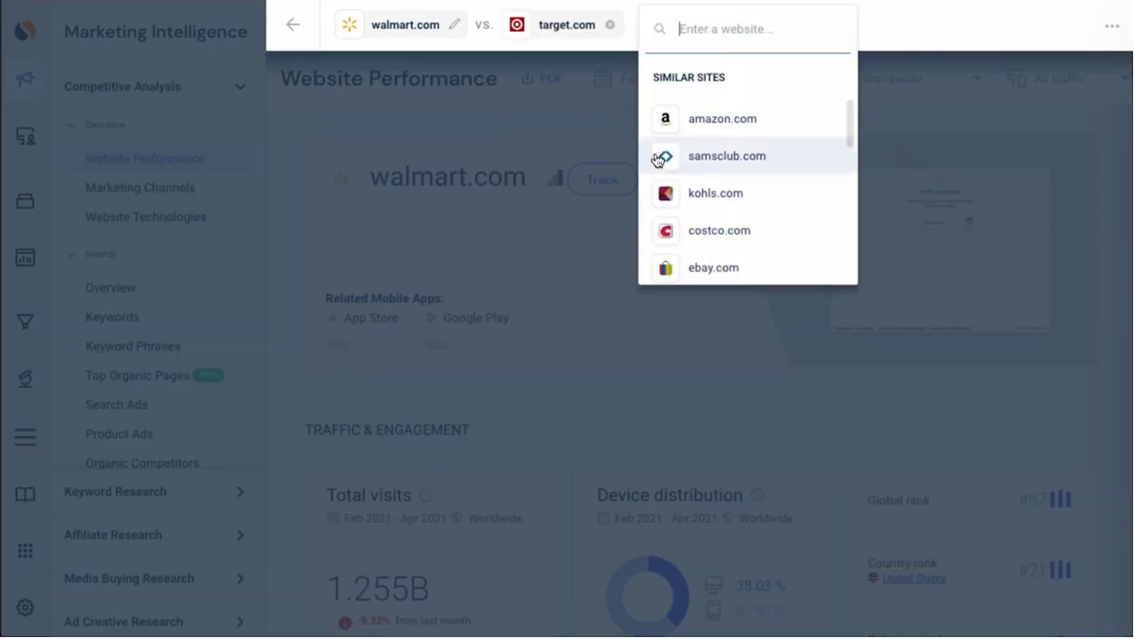
{"action": "left_click", "coordinate": [702, 193]}
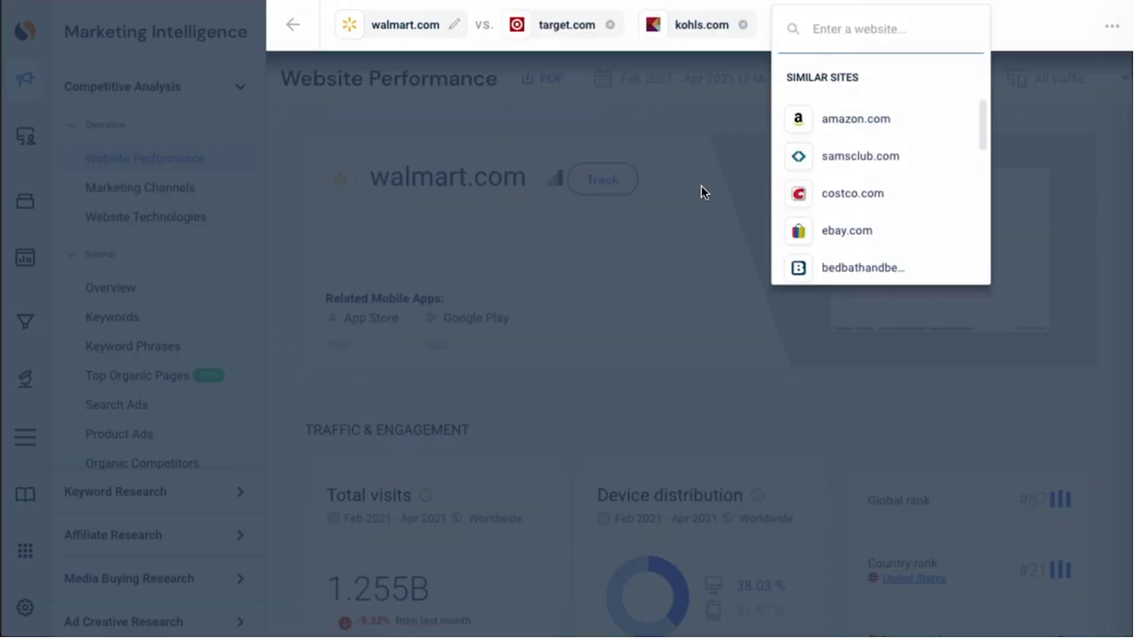
{"action": "left_click", "coordinate": [821, 194]}
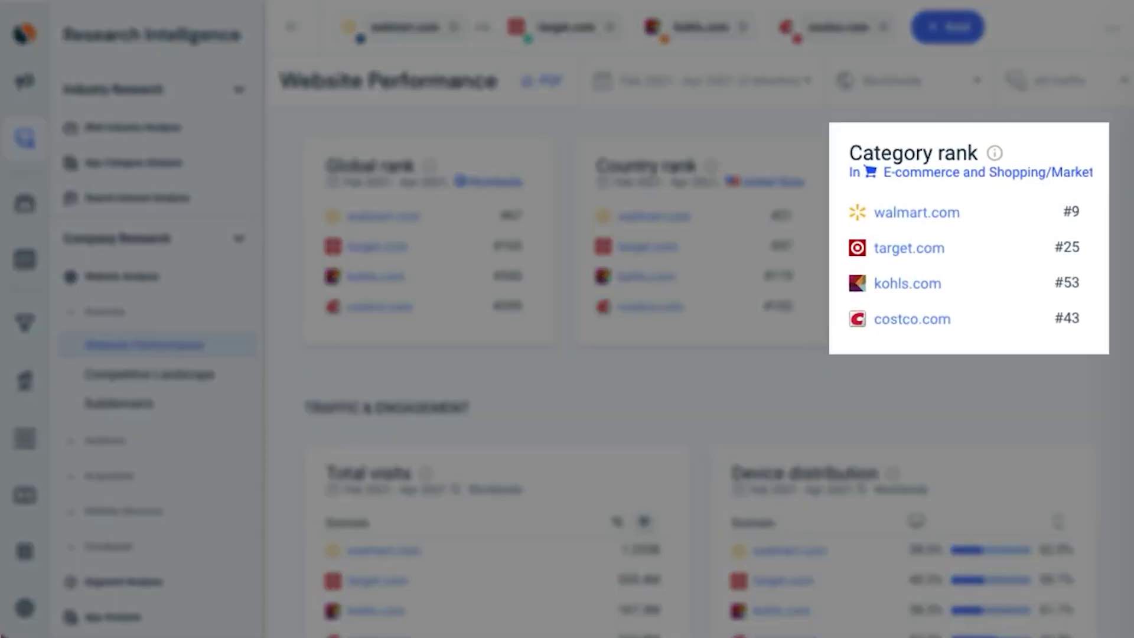
{"action": "scroll", "coordinate": [700, 354], "scroll_direction": "down", "scroll_amount": 4}
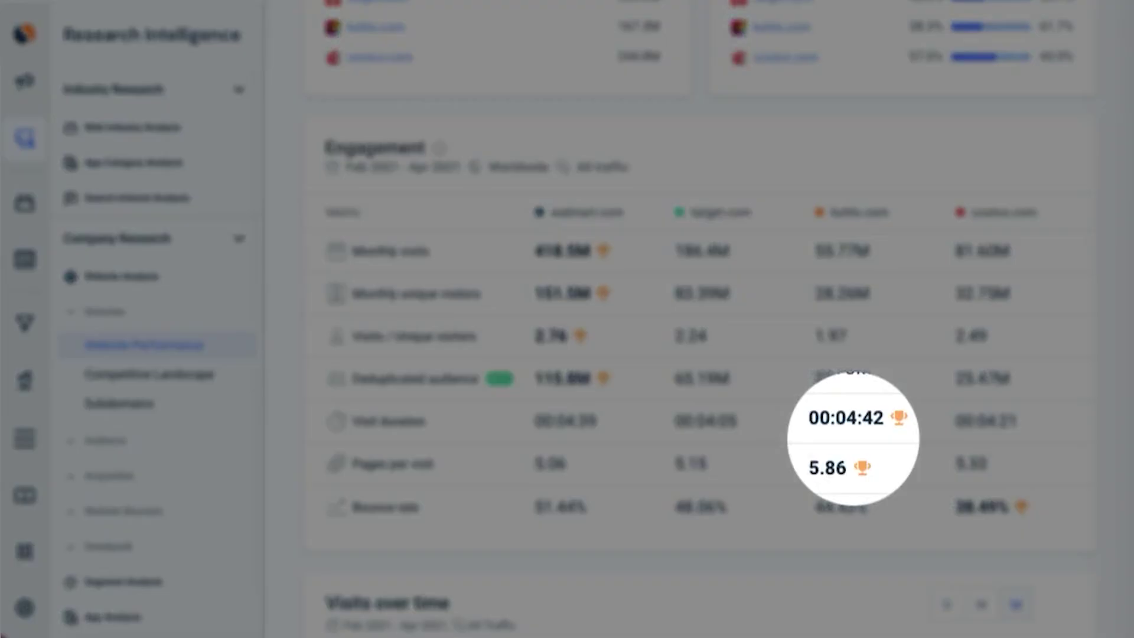
{"action": "scroll", "coordinate": [700, 319], "scroll_direction": "down", "scroll_amount": 8}
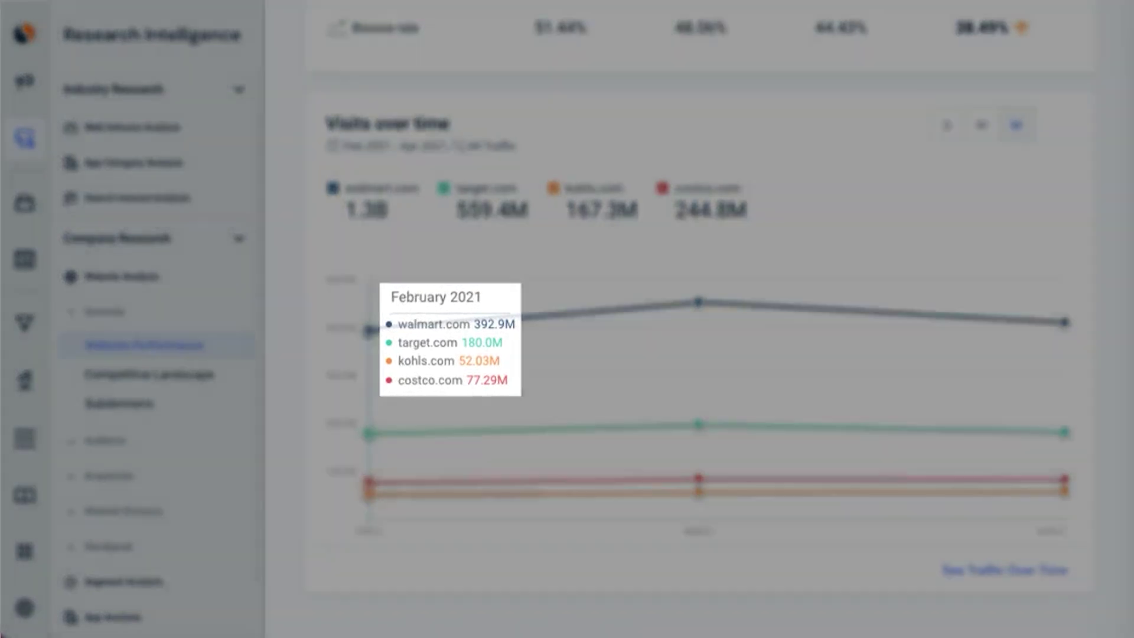
{"action": "mouse_move", "coordinate": [699, 302]}
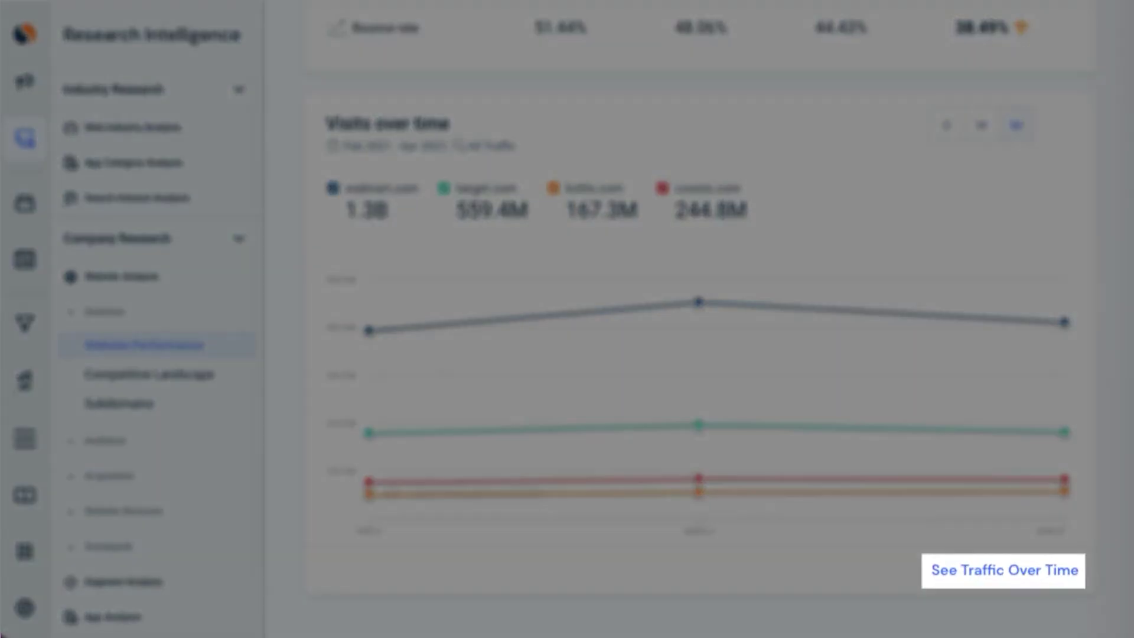
- Scroll past Top countries and return to the Competitive Analysis search page
{"action": "scroll", "coordinate": [699, 319], "scroll_direction": "down", "scroll_amount": 12}
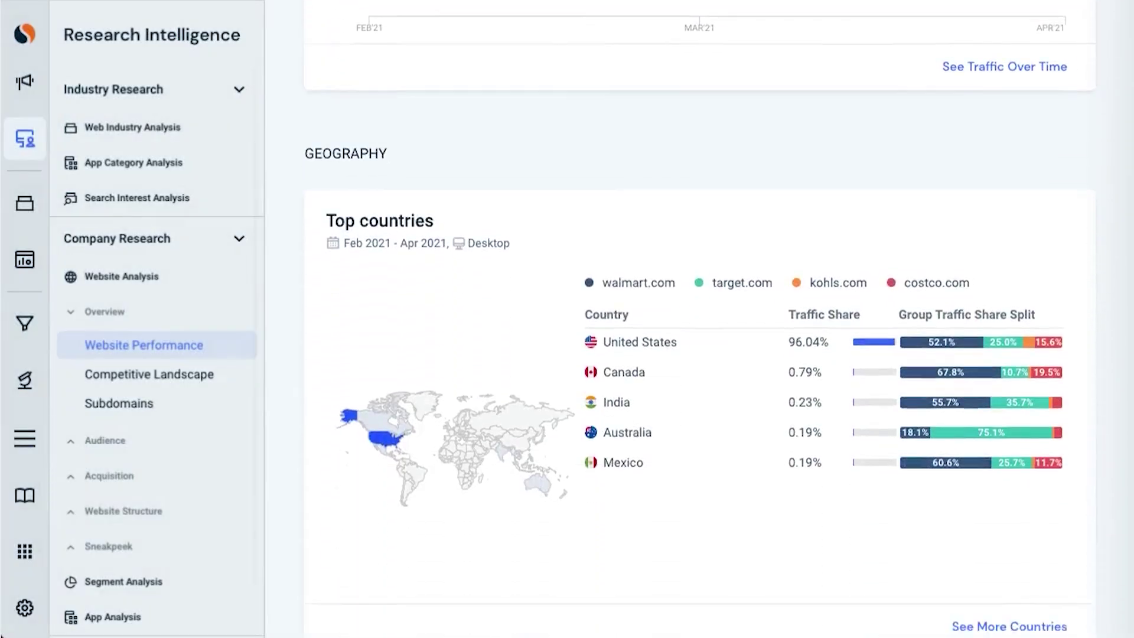
{"action": "scroll", "coordinate": [700, 319], "scroll_direction": "down", "scroll_amount": 5}
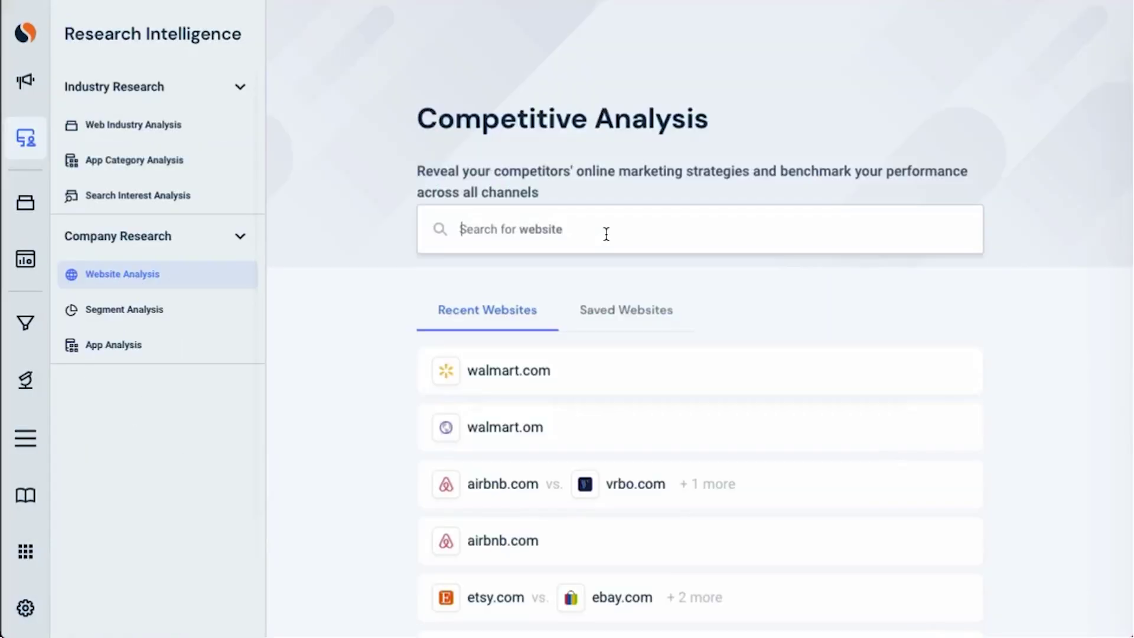
- Search walmart.com again and review its report: 1.255B visits, rank #67, 38.03% desktop share
{"action": "type", "text": "walmart.com"}
{"action": "key", "text": "Return"}
{"action": "left_click", "coordinate": [506, 283]}
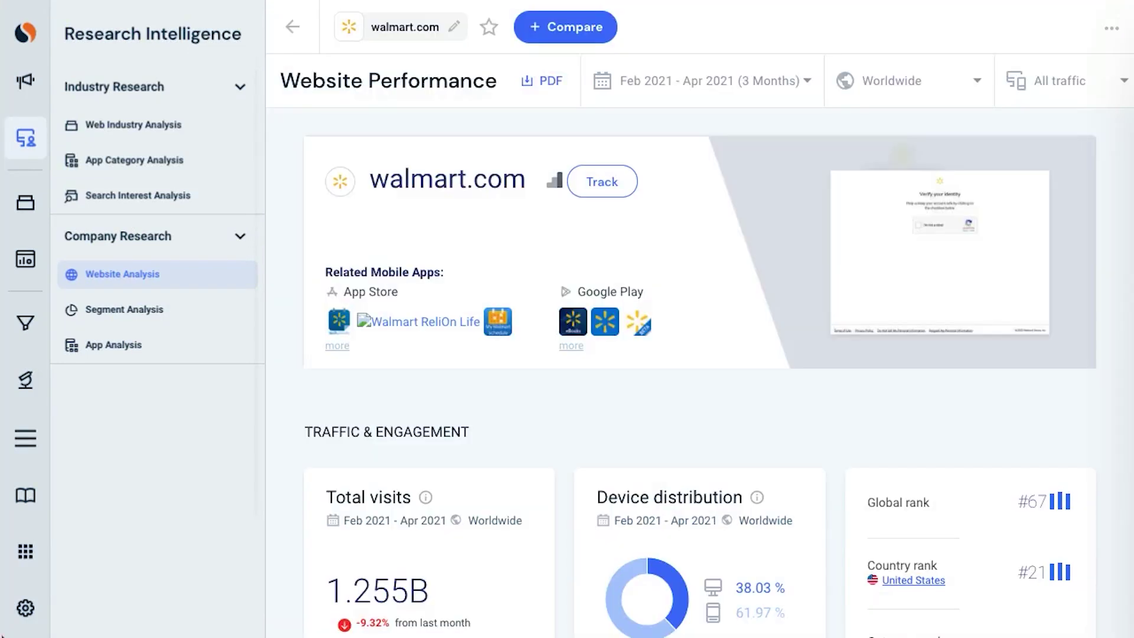
{"action": "scroll", "coordinate": [699, 355], "scroll_direction": "down", "scroll_amount": 6}
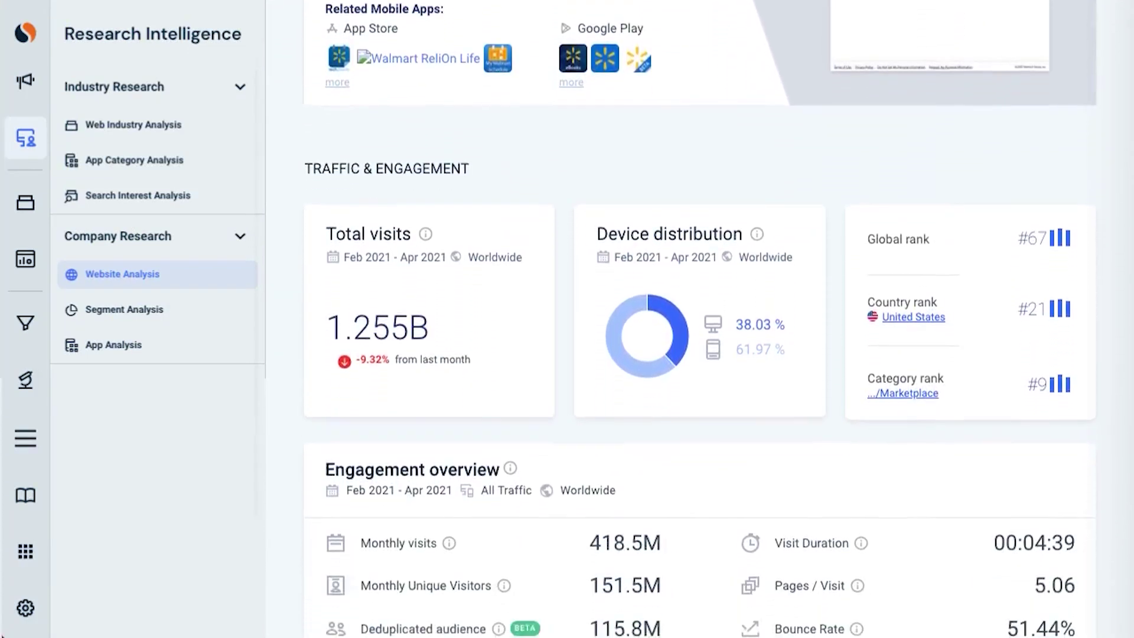
{"action": "scroll", "coordinate": [700, 355], "scroll_direction": "down", "scroll_amount": 6}
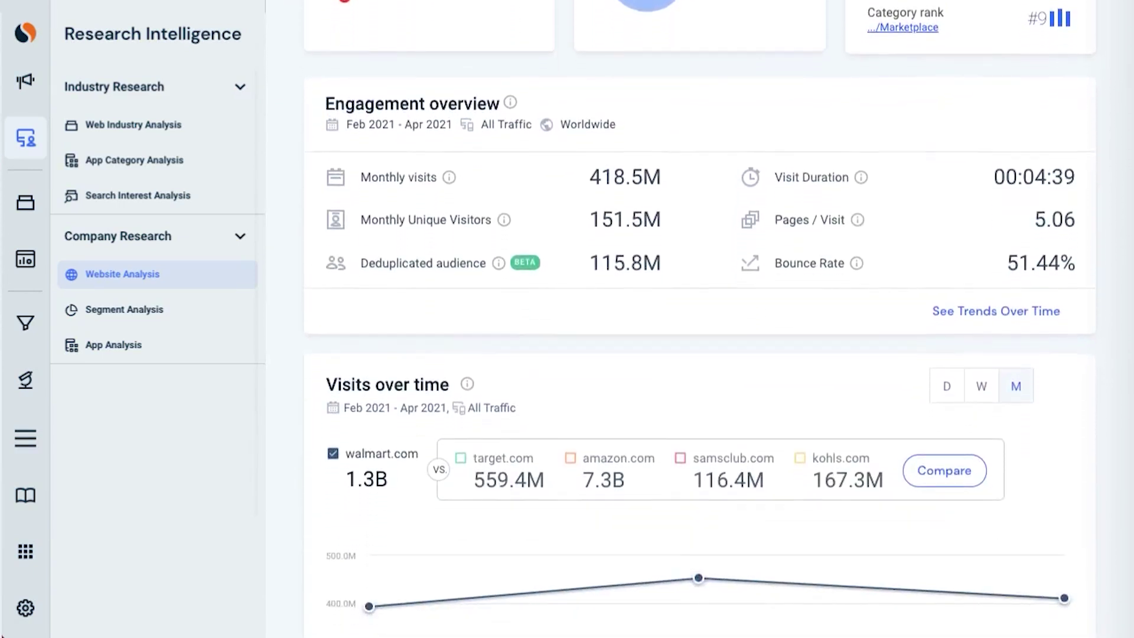
{"action": "scroll", "coordinate": [699, 354], "scroll_direction": "down", "scroll_amount": 3}
{"action": "scroll", "coordinate": [699, 355], "scroll_direction": "up", "scroll_amount": 3}
{"action": "scroll", "coordinate": [700, 355], "scroll_direction": "up", "scroll_amount": 7}
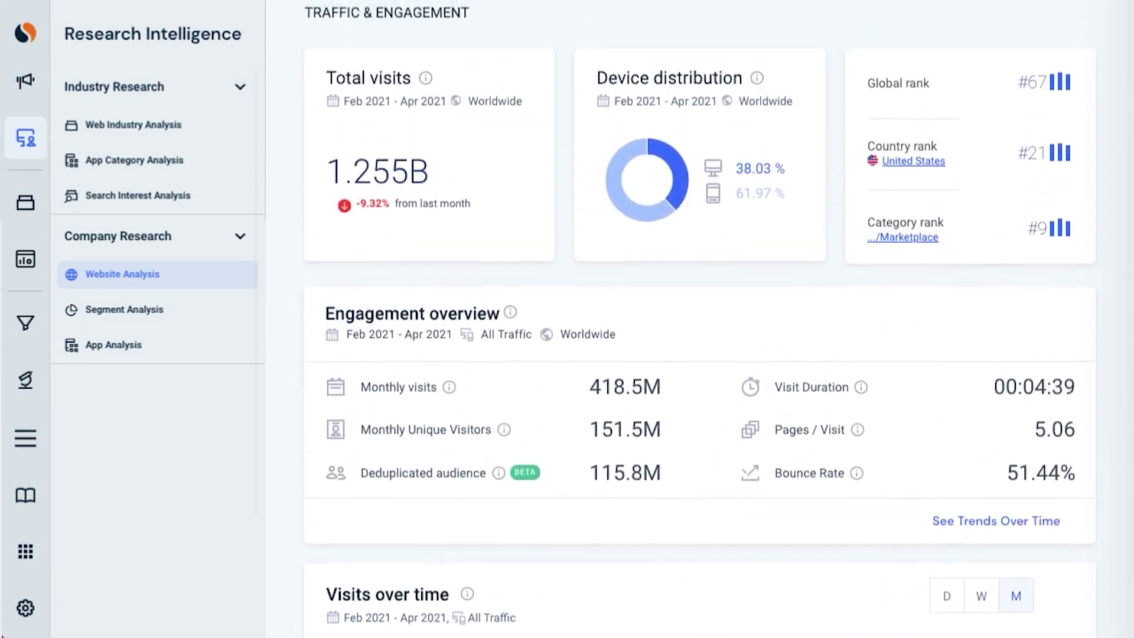
{"action": "scroll", "coordinate": [699, 354], "scroll_direction": "up", "scroll_amount": 5}
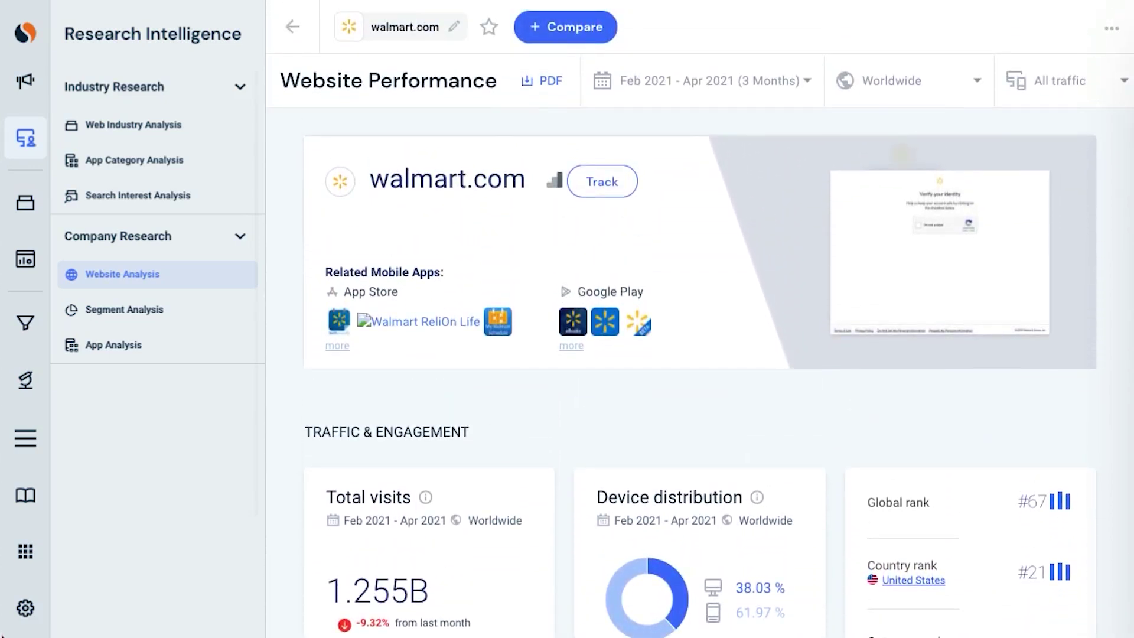
- Add target.com, kohls.com and costco.com from Similar Sites to compare against walmart.com
{"action": "left_click", "coordinate": [584, 34]}
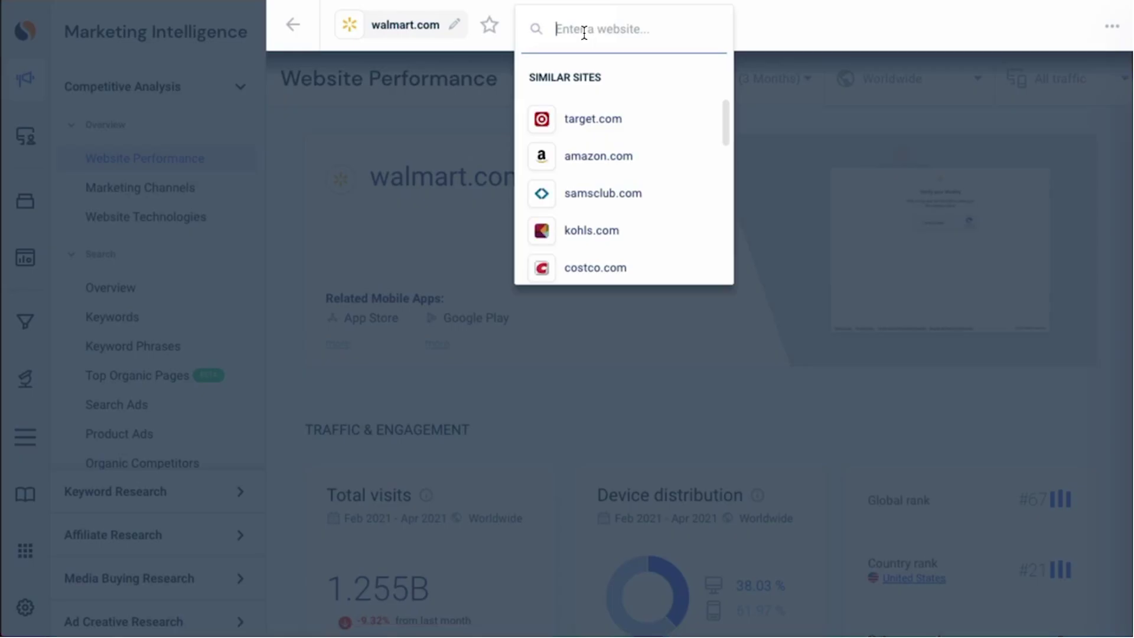
{"action": "left_click", "coordinate": [588, 110]}
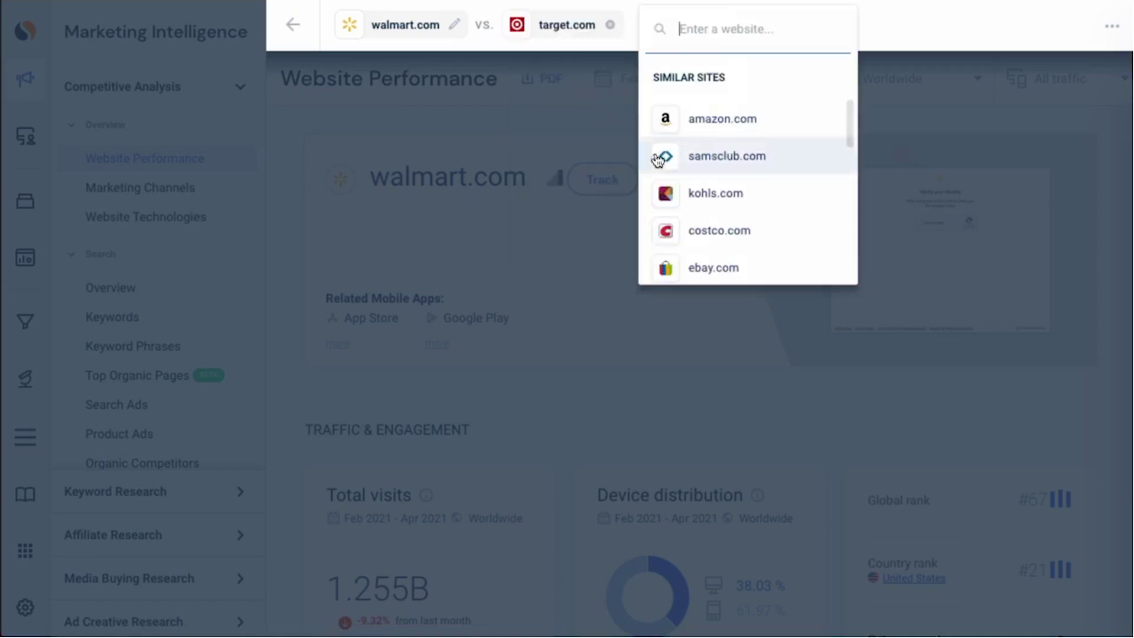
{"action": "left_click", "coordinate": [701, 193]}
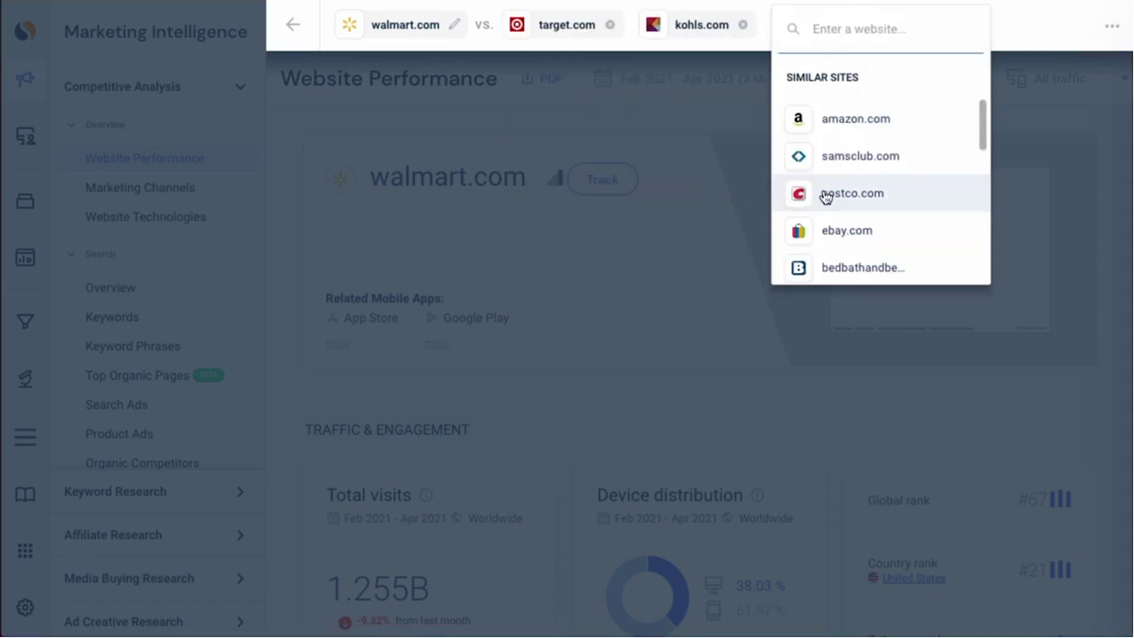
{"action": "left_click", "coordinate": [755, 190]}
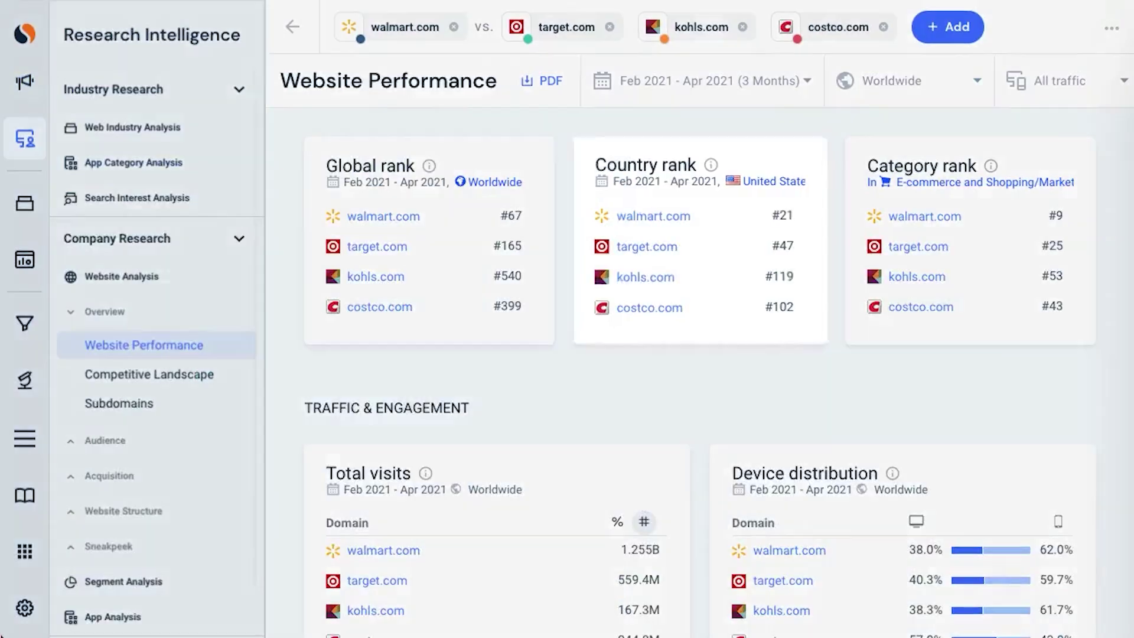